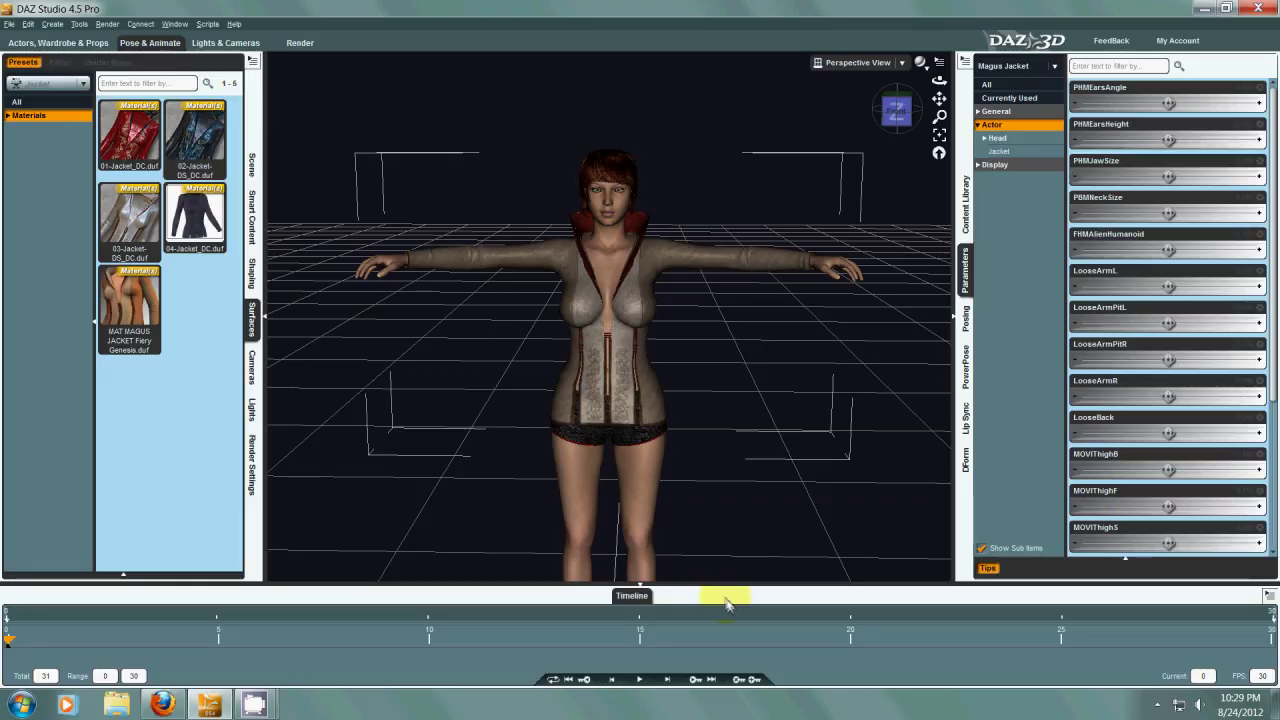
# - Try the 01-Jacket_DC material on the Magus Jacket and reapply the 03-Jacket-DS_DC material
pyautogui.doubleClick(119, 130)
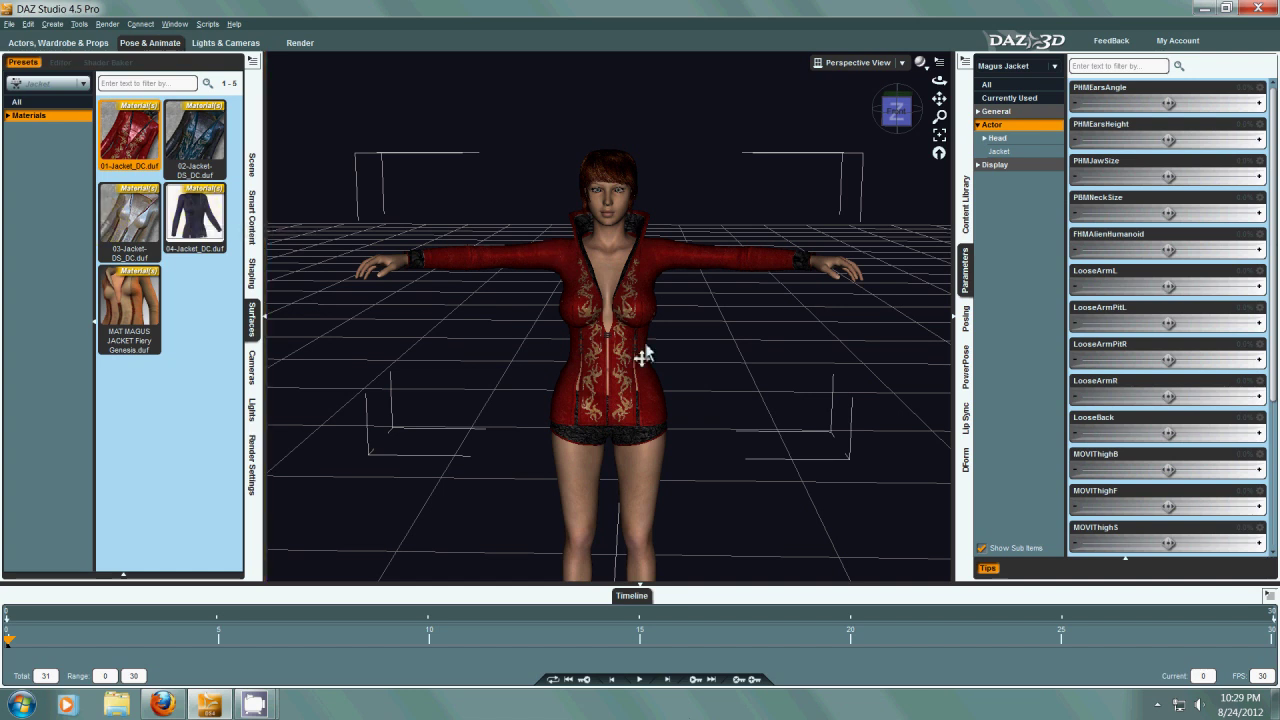
pyautogui.scroll(2, 591, 283)
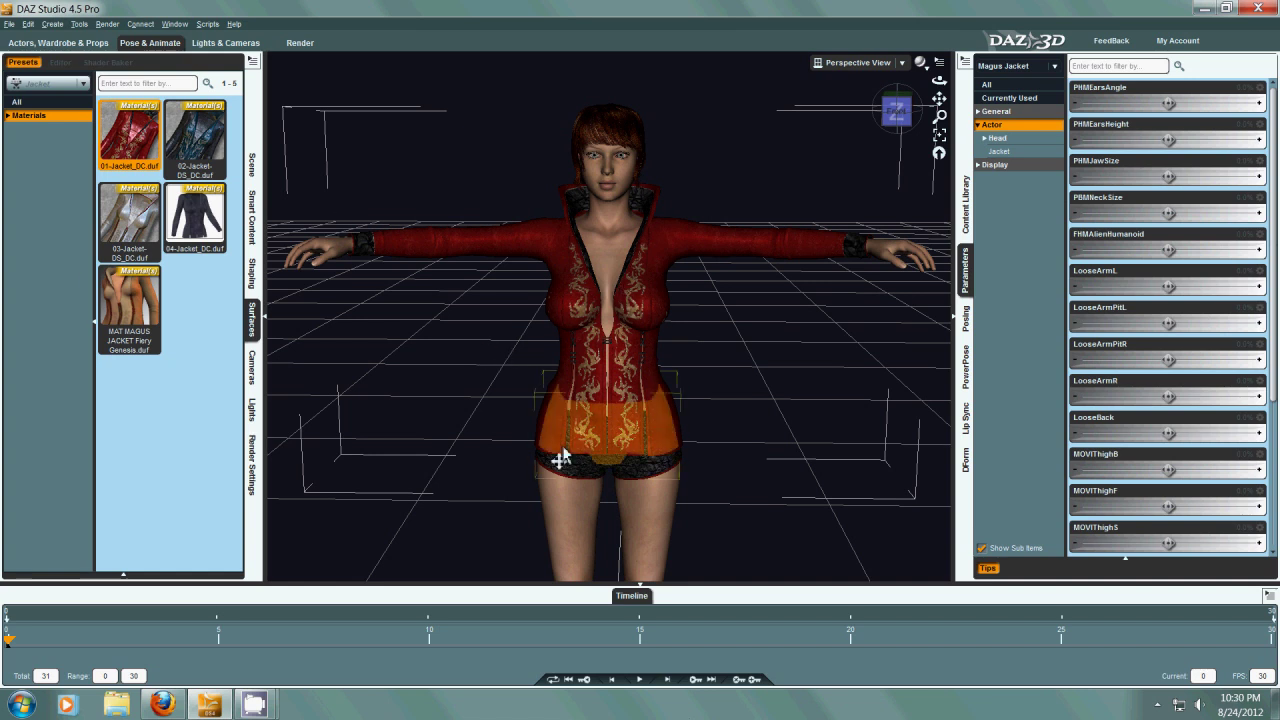
pyautogui.doubleClick(114, 226)
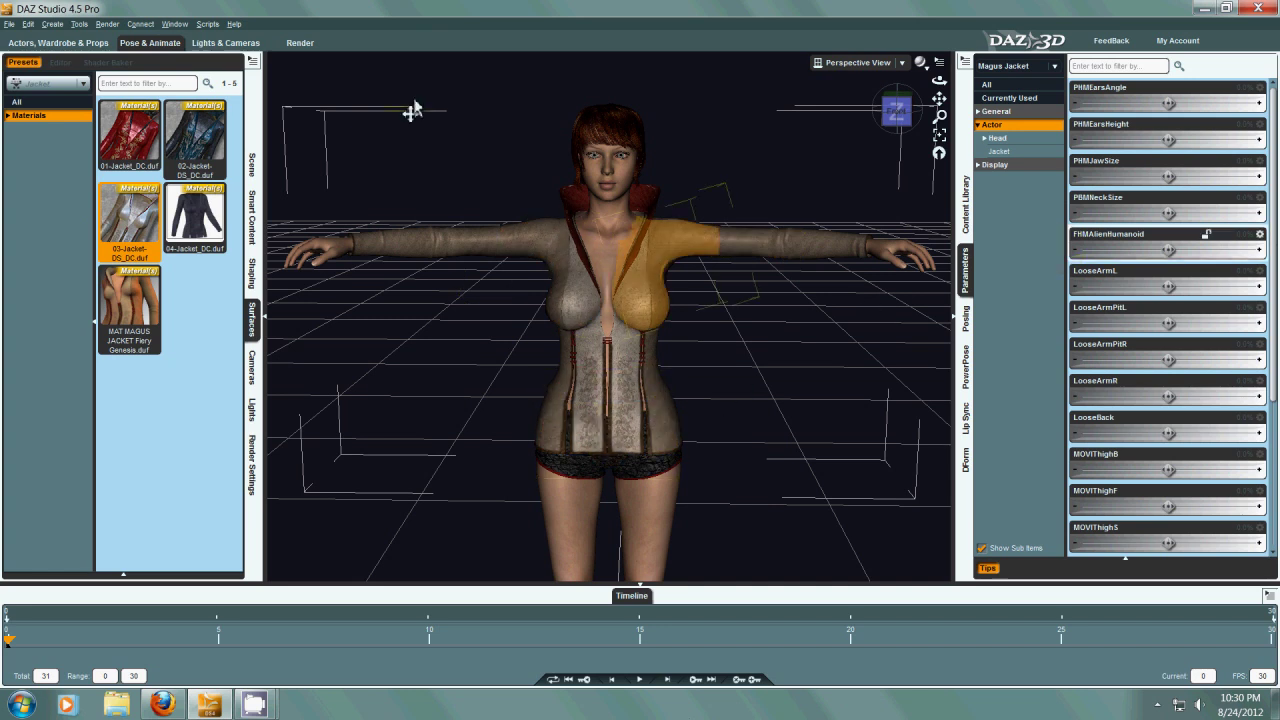
pyautogui.click(79, 23)
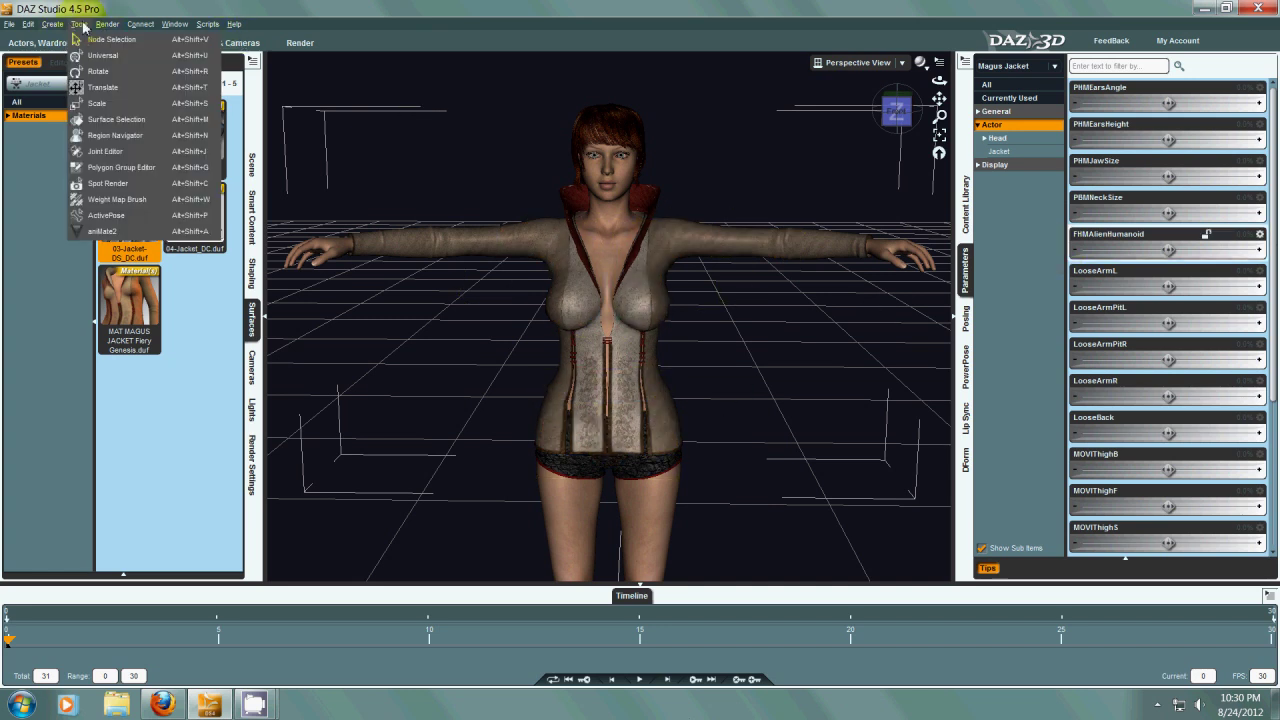
pyautogui.moveTo(52, 23)
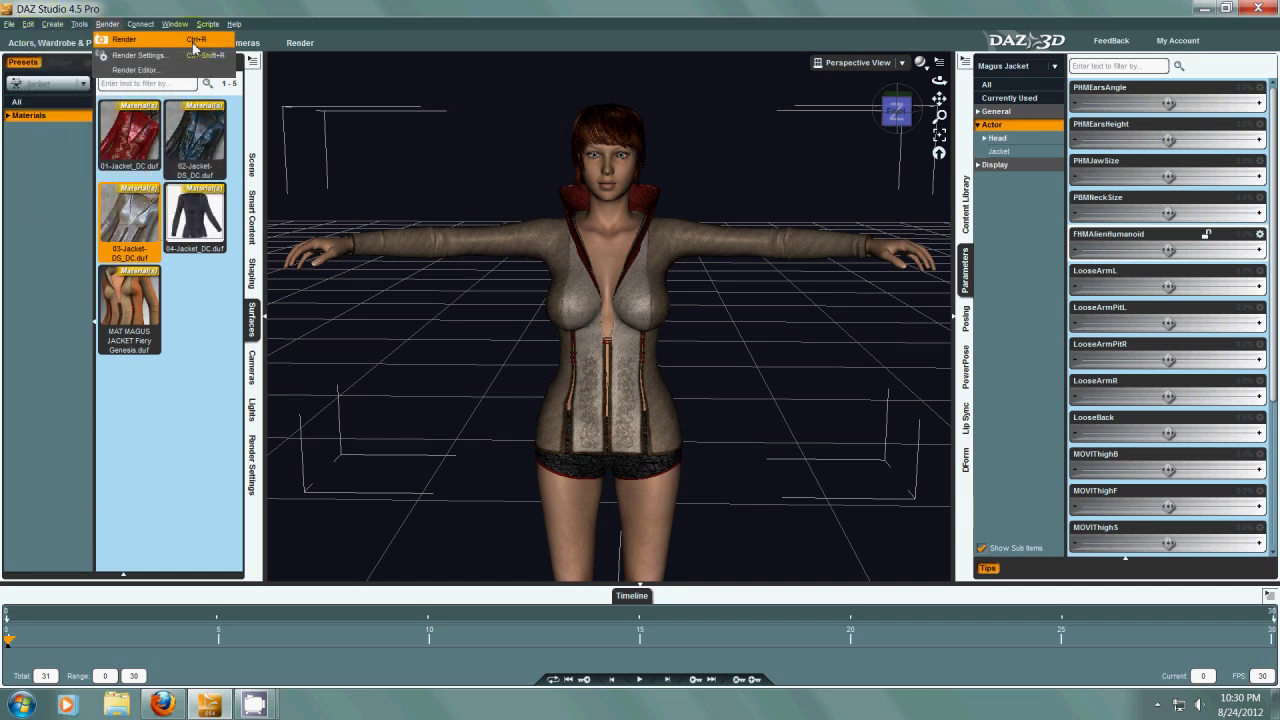
pyautogui.moveTo(181, 24)
pyautogui.moveTo(230, 38)
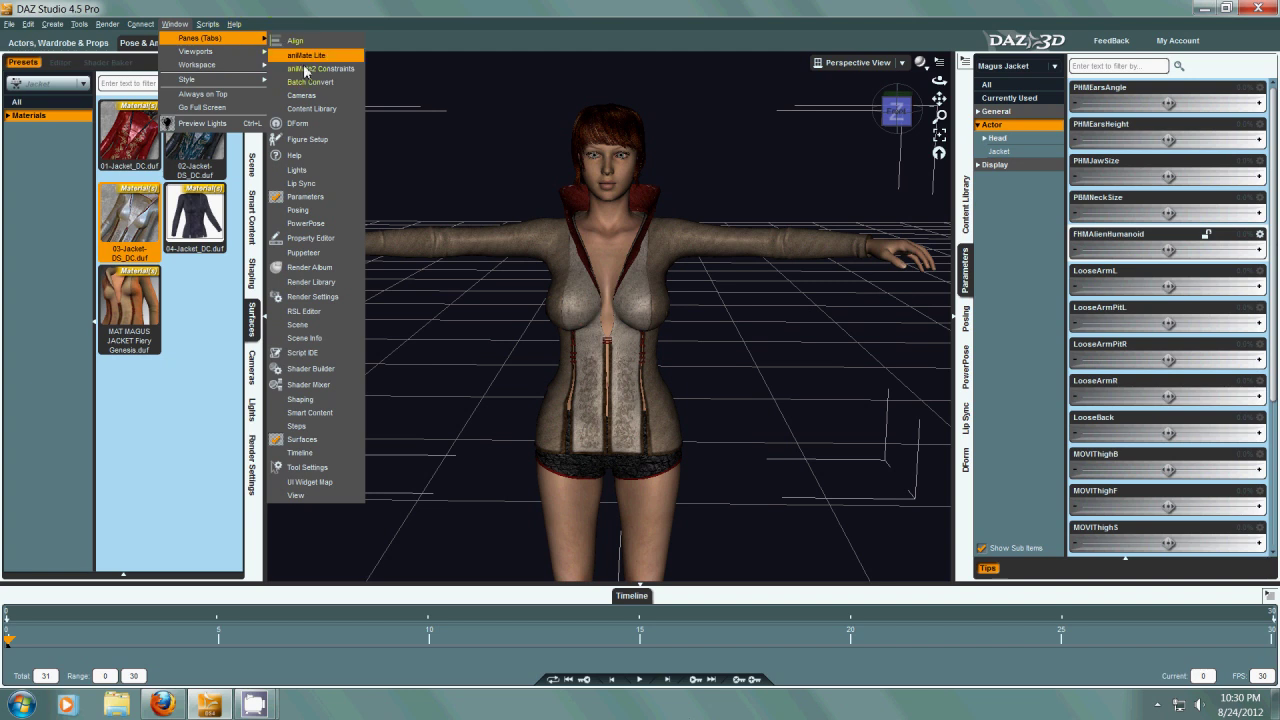
pyautogui.click(962, 14)
# - Create a new D-Former on the Magus Jacket
pyautogui.click(968, 458)
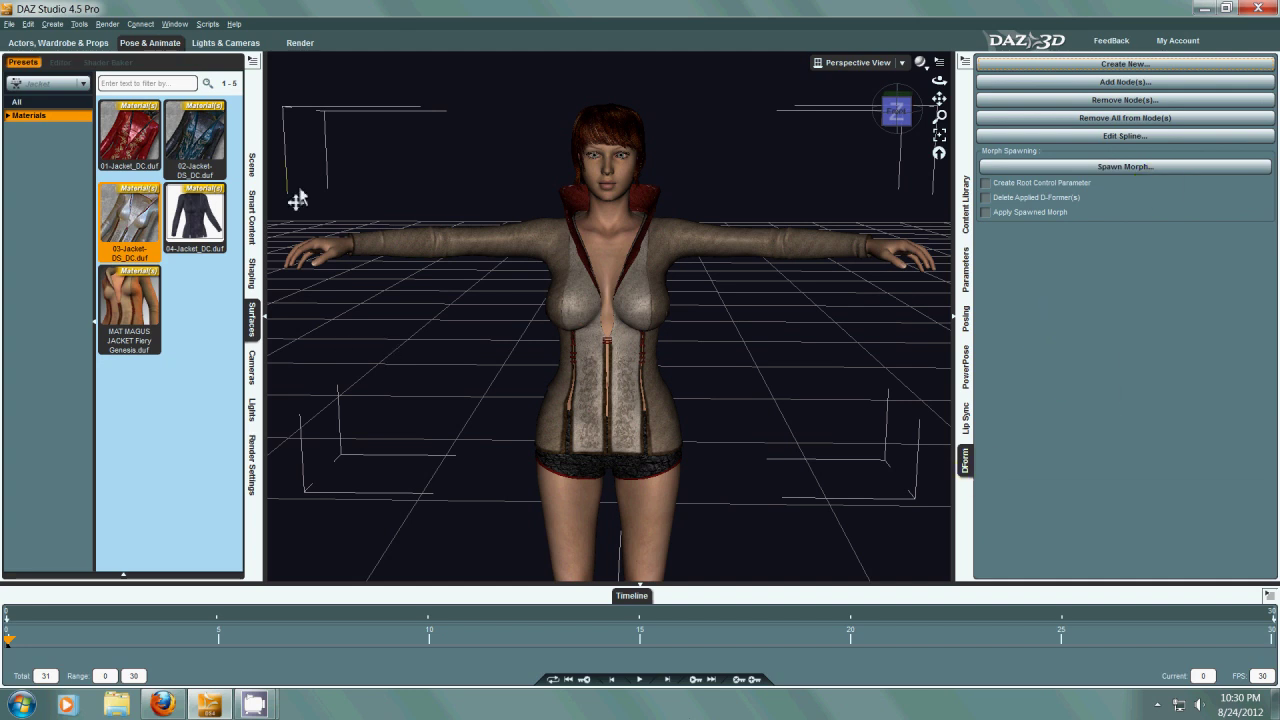
pyautogui.click(252, 164)
pyautogui.click(1117, 66)
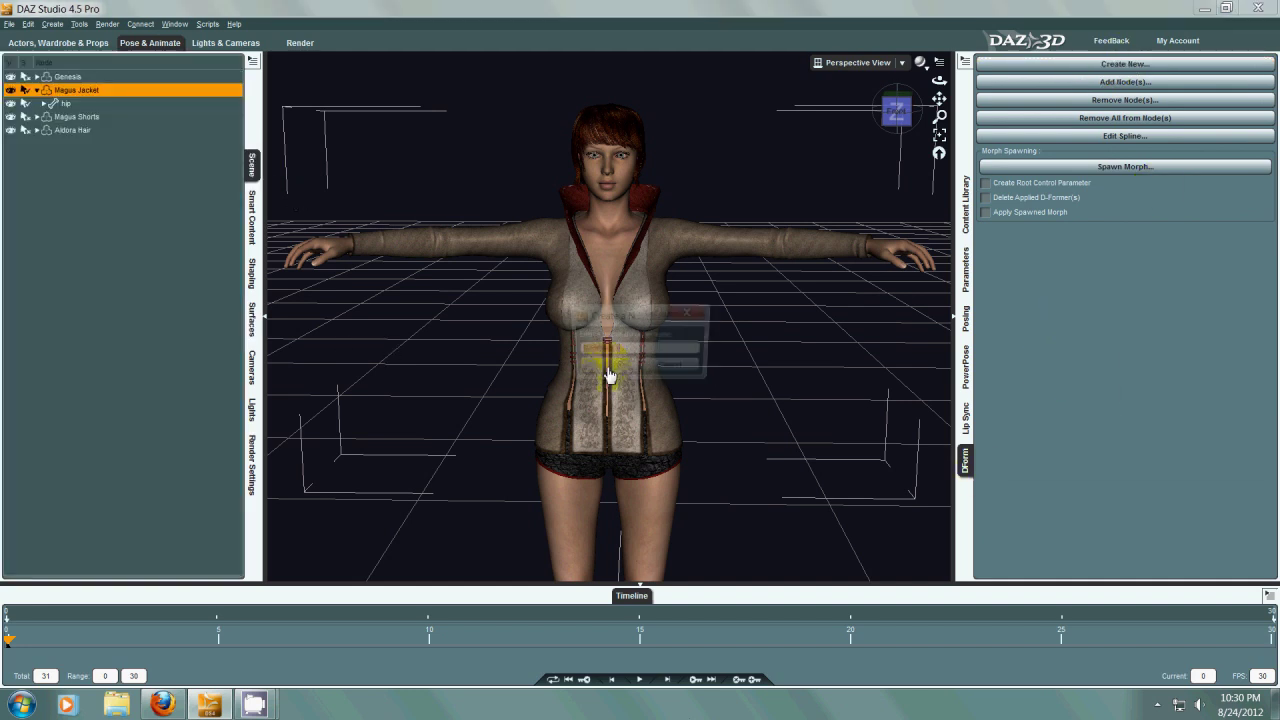
pyautogui.click(603, 370)
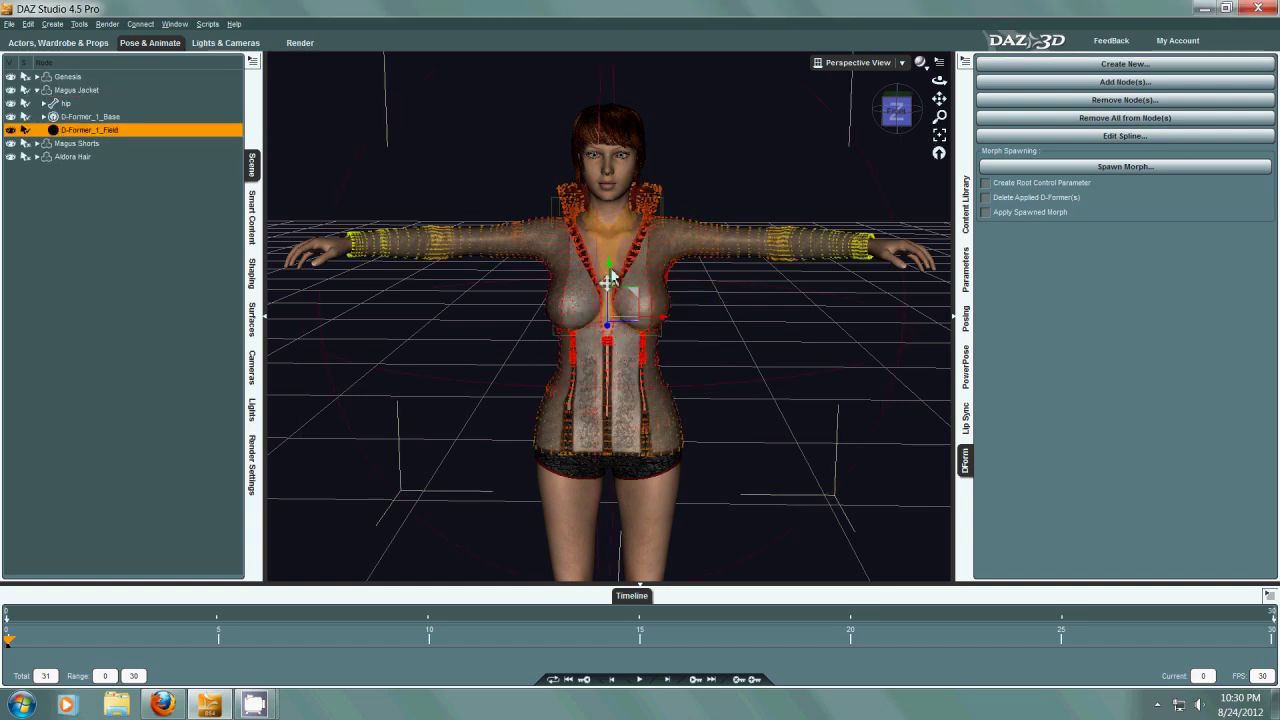
# - Move the D-Former field to the figure's left wrist at about X 64.6, Y 145.7, Z 8.3 and reduce its scale to about 6410%
pyautogui.moveTo(610, 274); pyautogui.dragTo(612, 178)
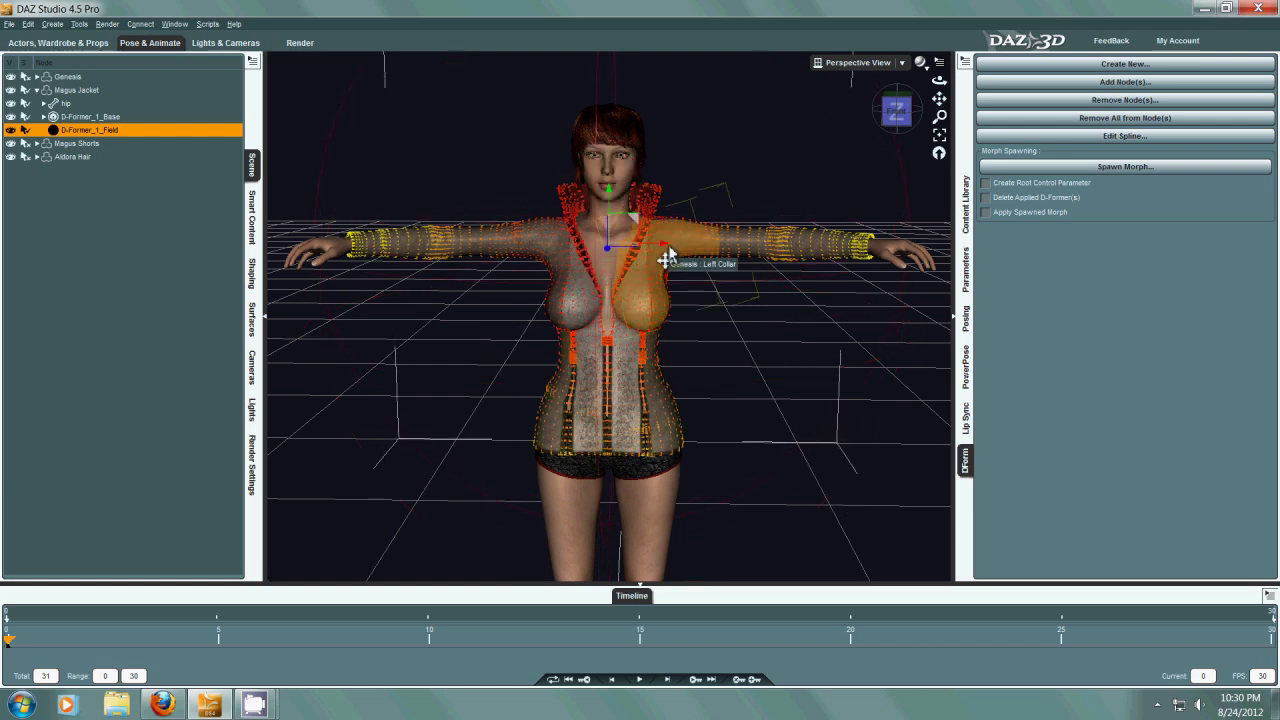
pyautogui.moveTo(665, 256); pyautogui.dragTo(920, 277)
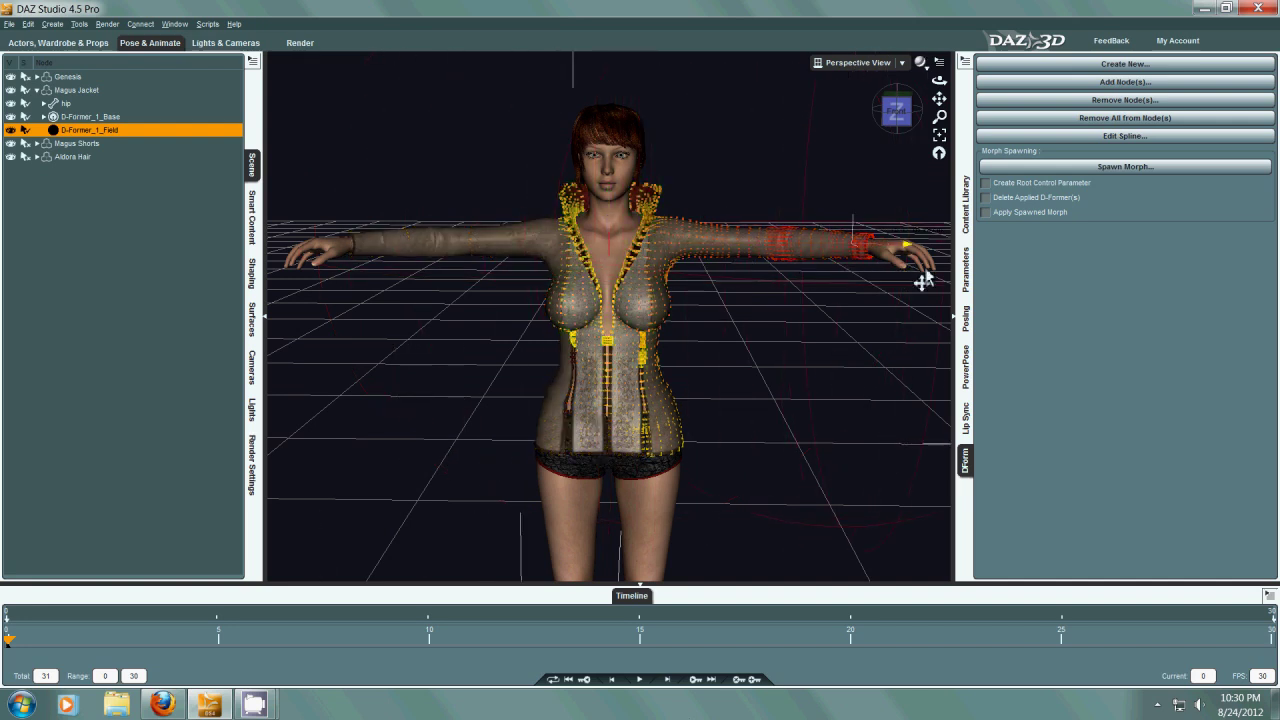
pyautogui.moveTo(902, 119); pyautogui.dragTo(902, 200)
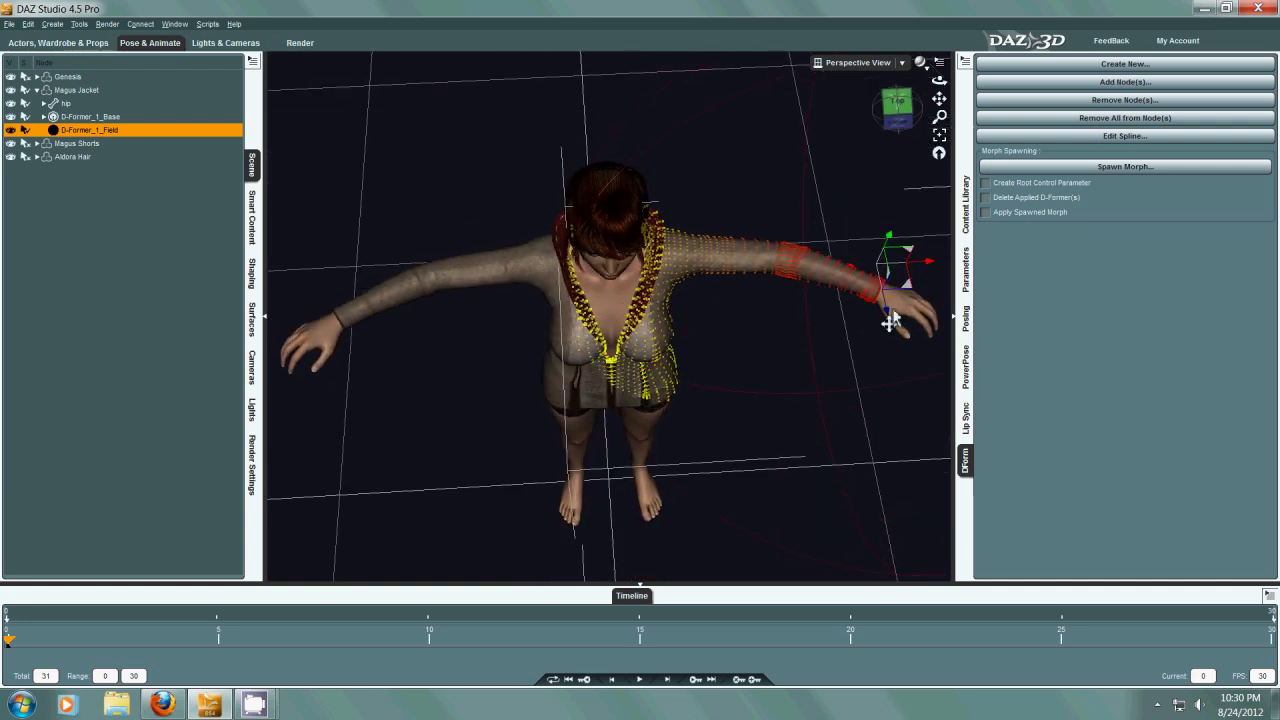
pyautogui.moveTo(893, 316); pyautogui.dragTo(895, 348)
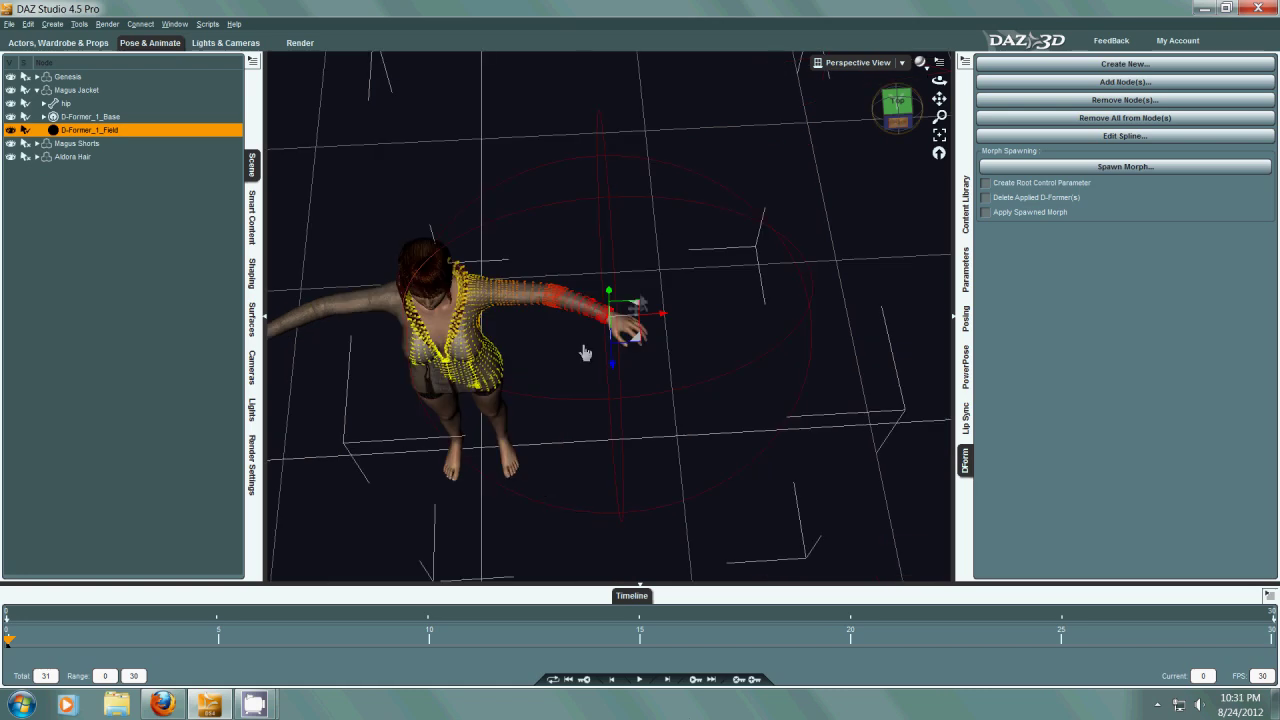
pyautogui.moveTo(898, 118); pyautogui.dragTo(634, 342)
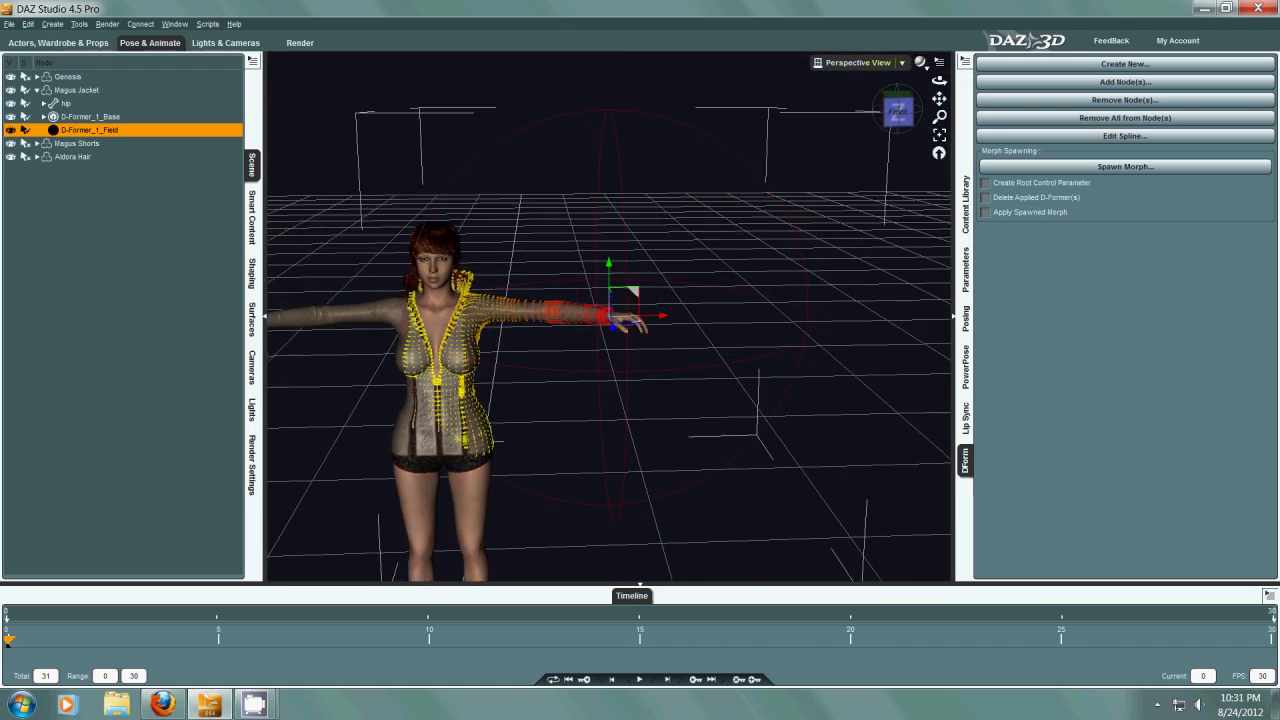
pyautogui.click(970, 275)
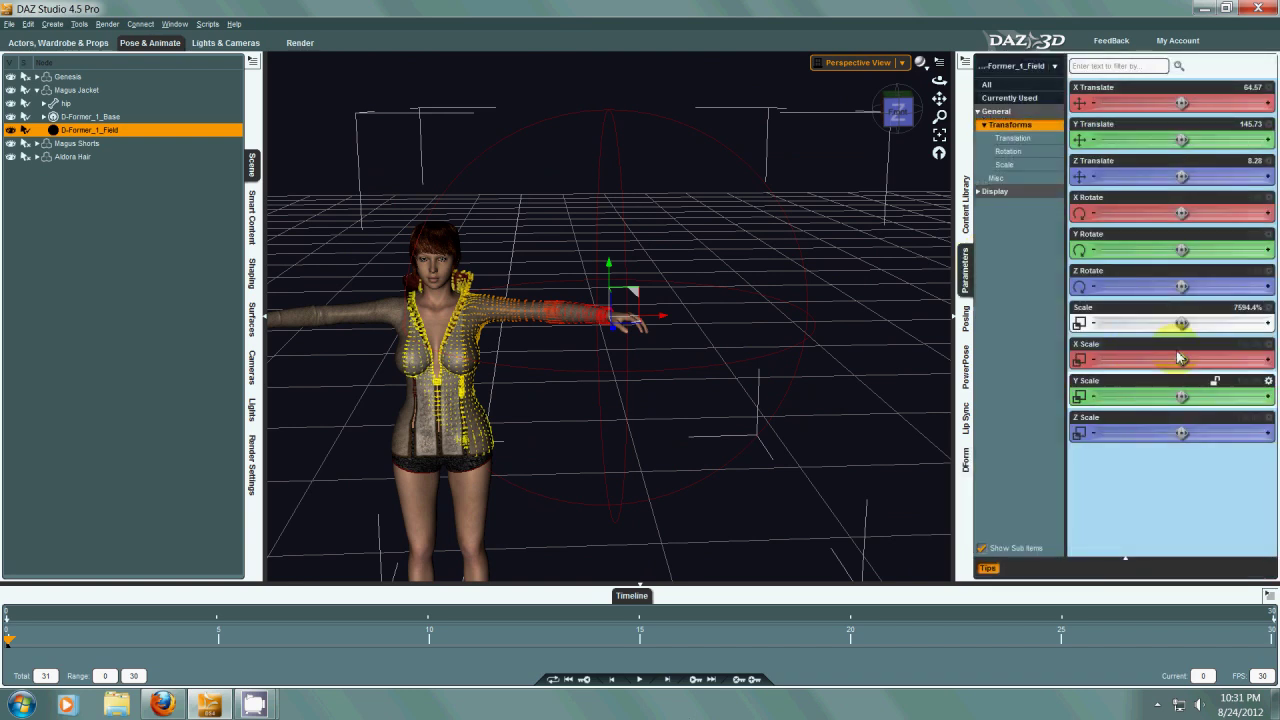
pyautogui.moveTo(1182, 323); pyautogui.dragTo(1125, 323)
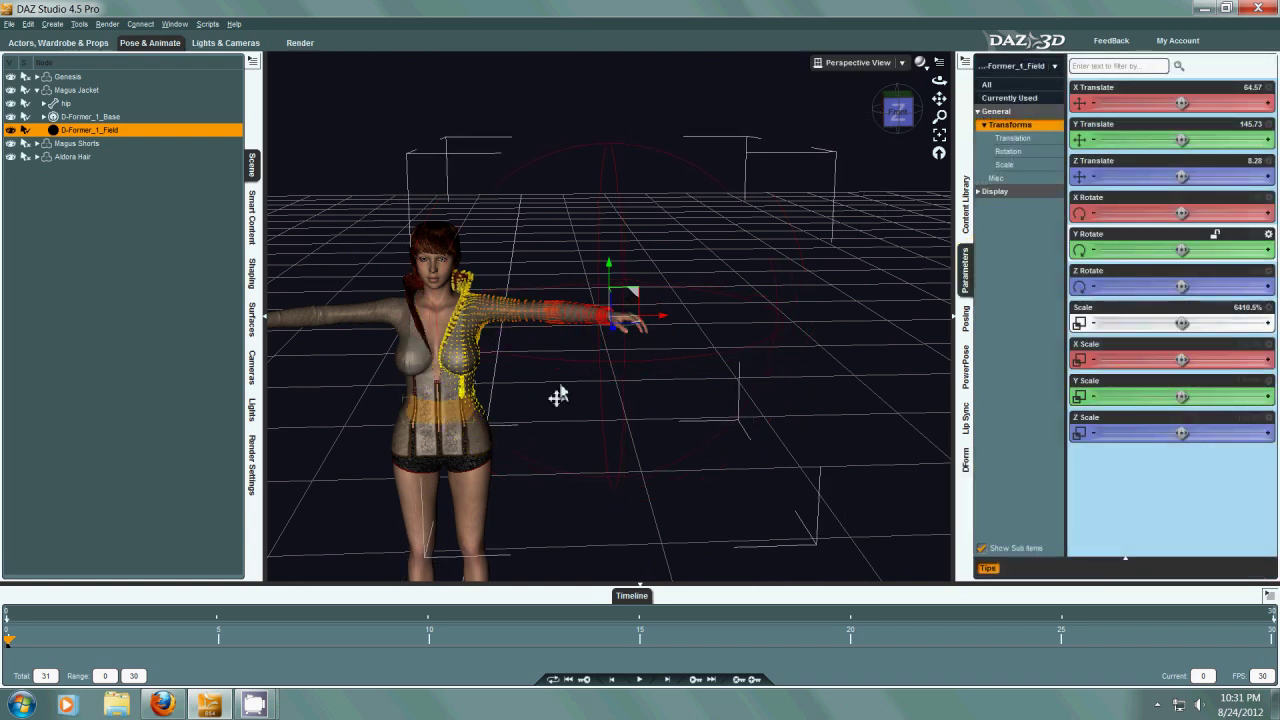
# - Set the display of D-Former_1 under D-Former_1_Base to point size 10 and 100% opacity
pyautogui.click(68, 117)
pyautogui.click(43, 117)
pyautogui.click(88, 130)
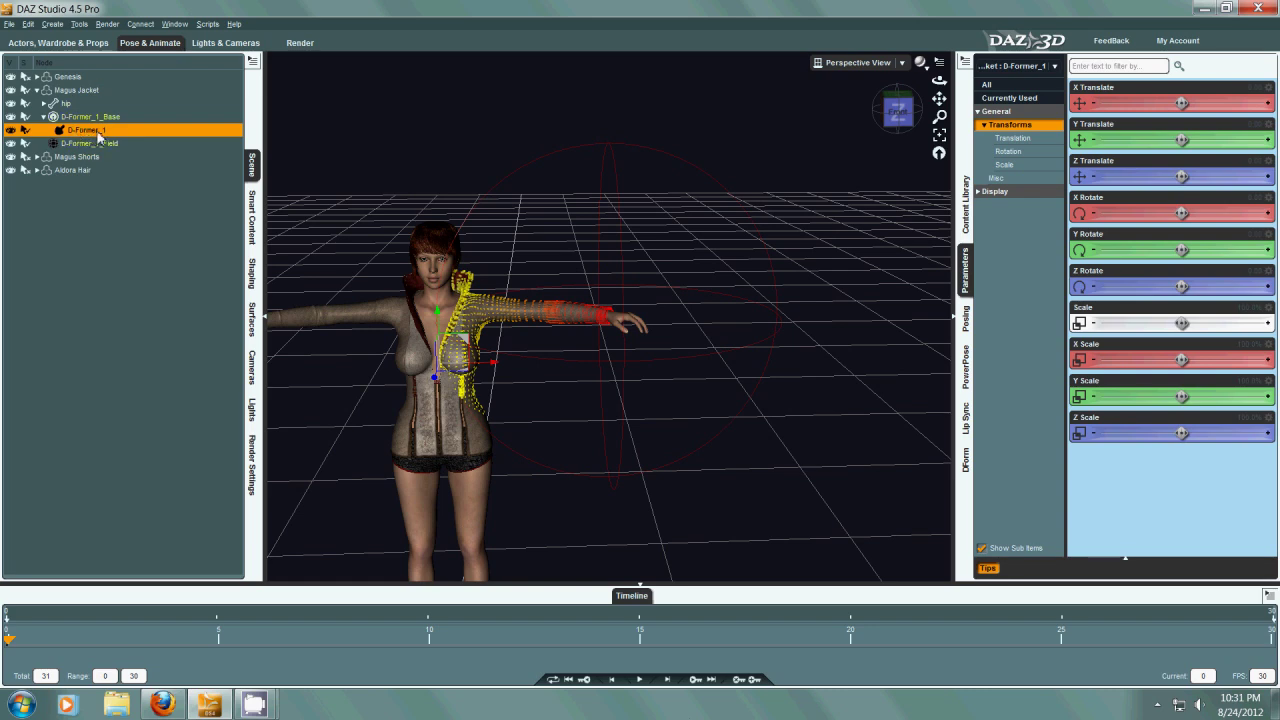
pyautogui.scroll(5, 672, 362)
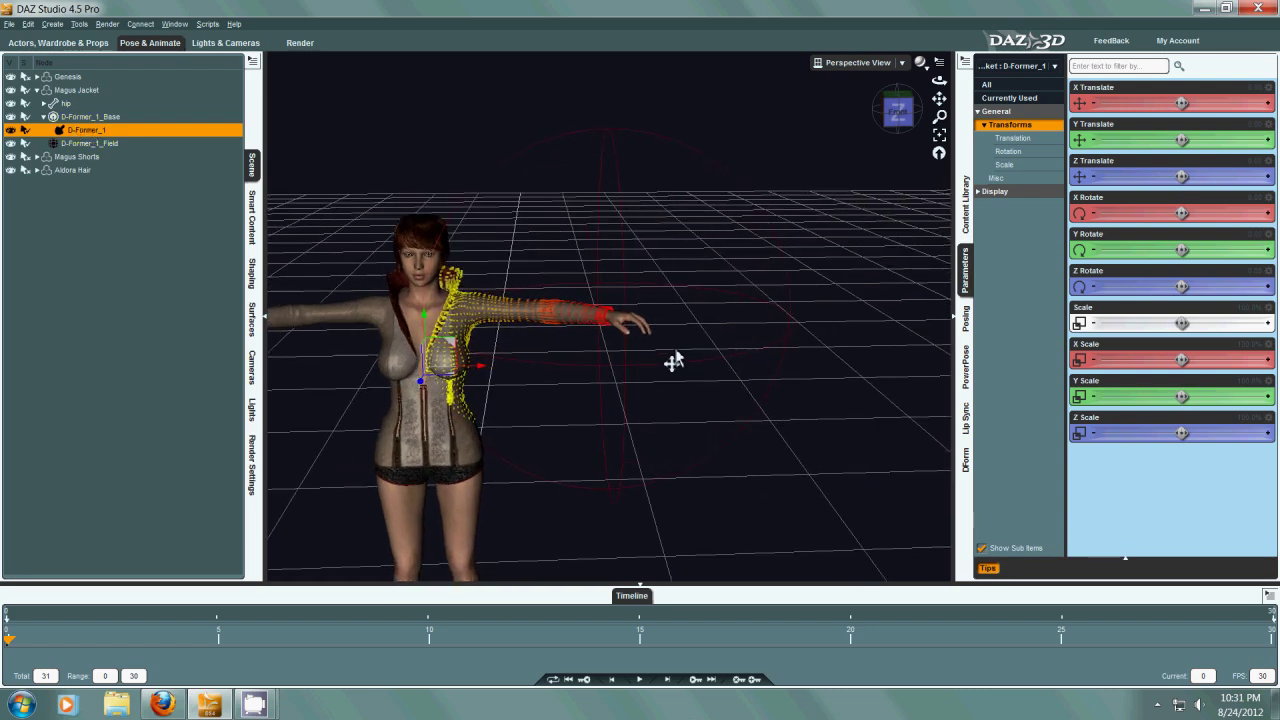
pyautogui.scroll(6, 670, 360)
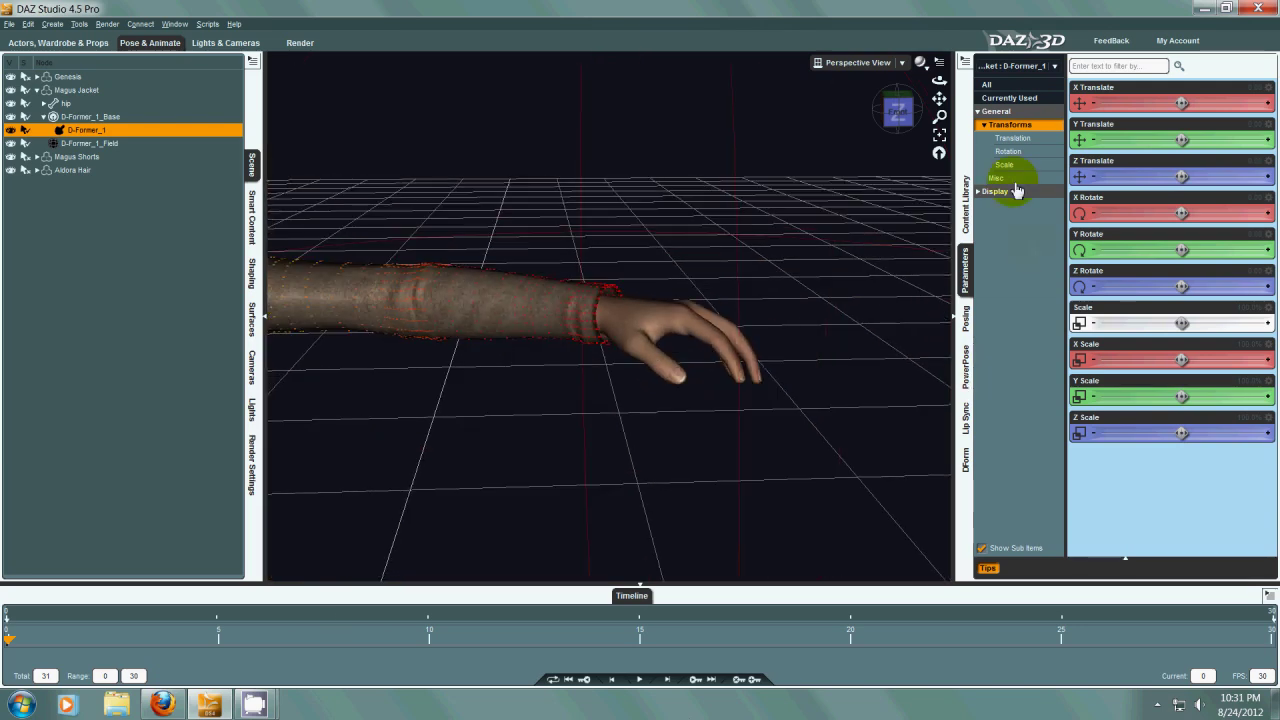
pyautogui.click(1006, 196)
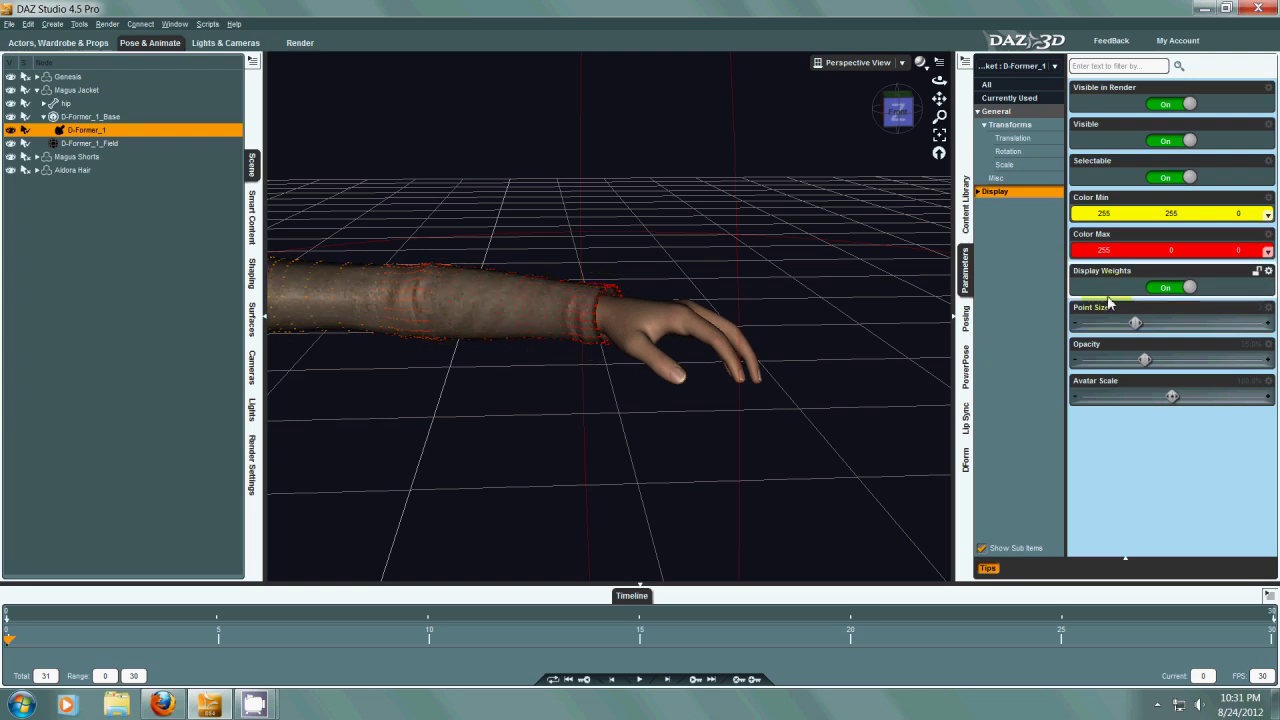
pyautogui.moveTo(1135, 323); pyautogui.dragTo(1264, 321)
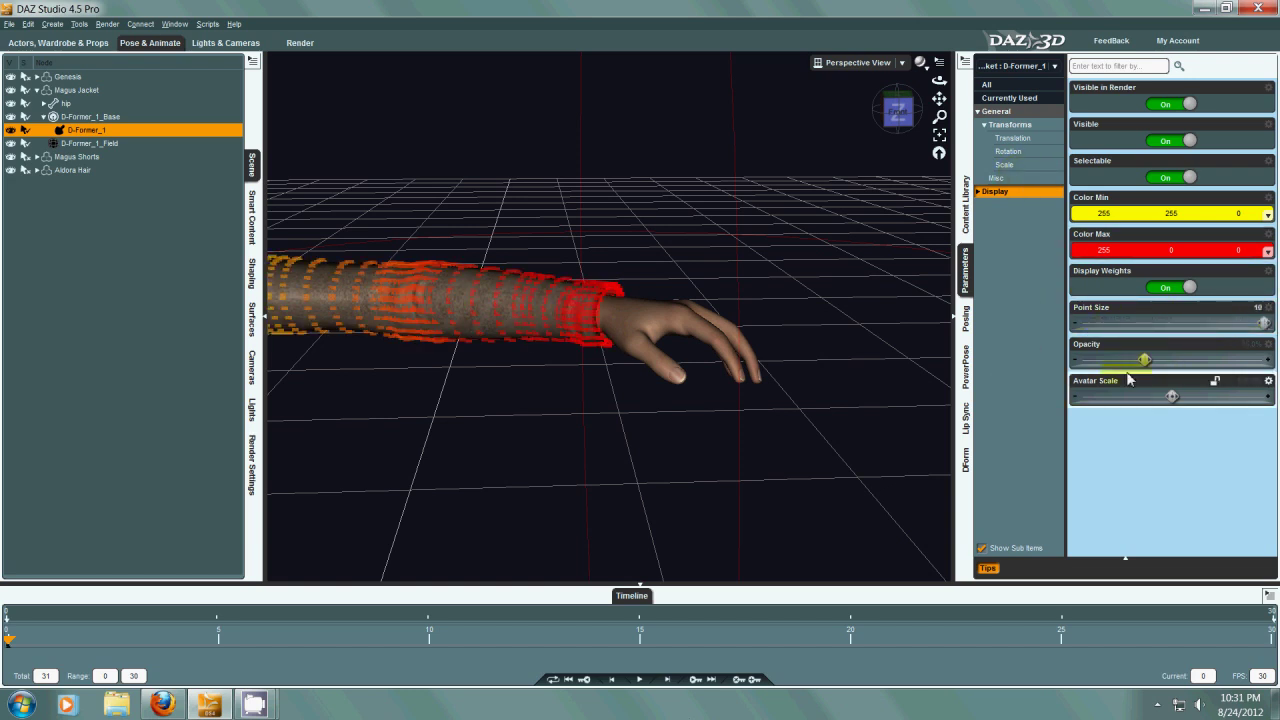
pyautogui.moveTo(1143, 360); pyautogui.dragTo(1250, 357)
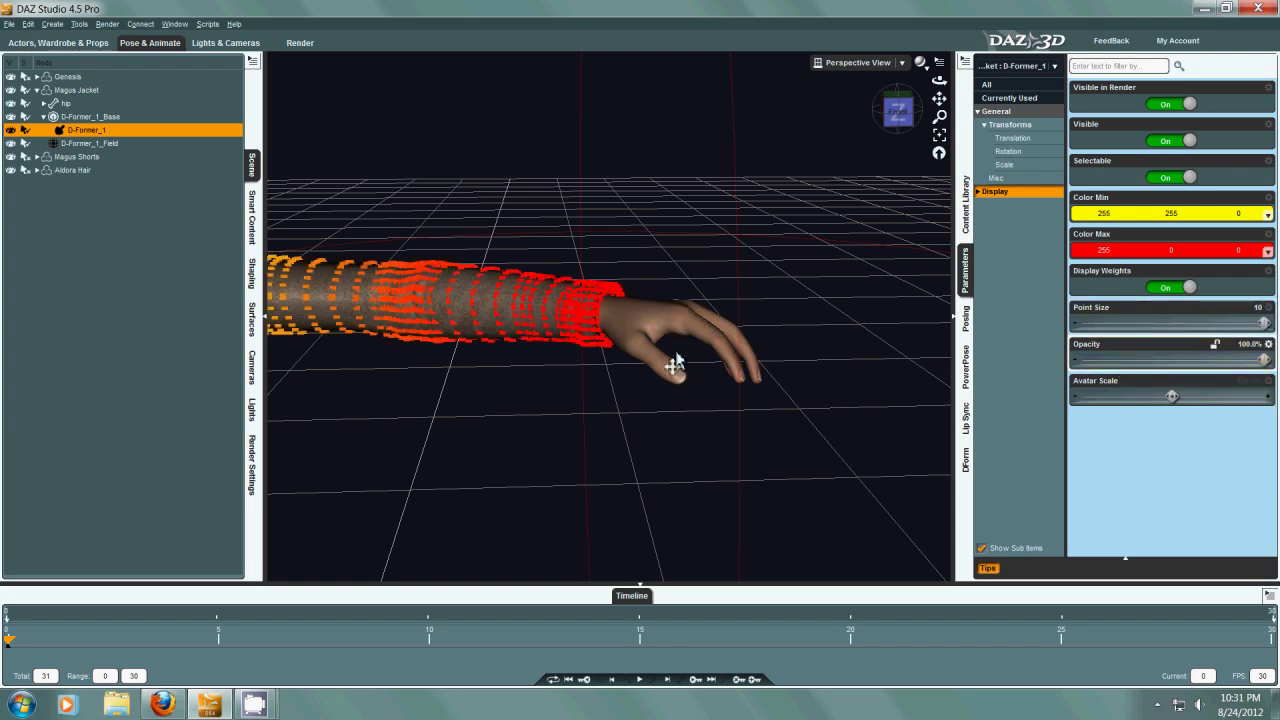
# - Shrink the scale of D-Former_1_Field to about 1612% to limit its influence to the jacket's left cuff
pyautogui.scroll(2, 591, 366)
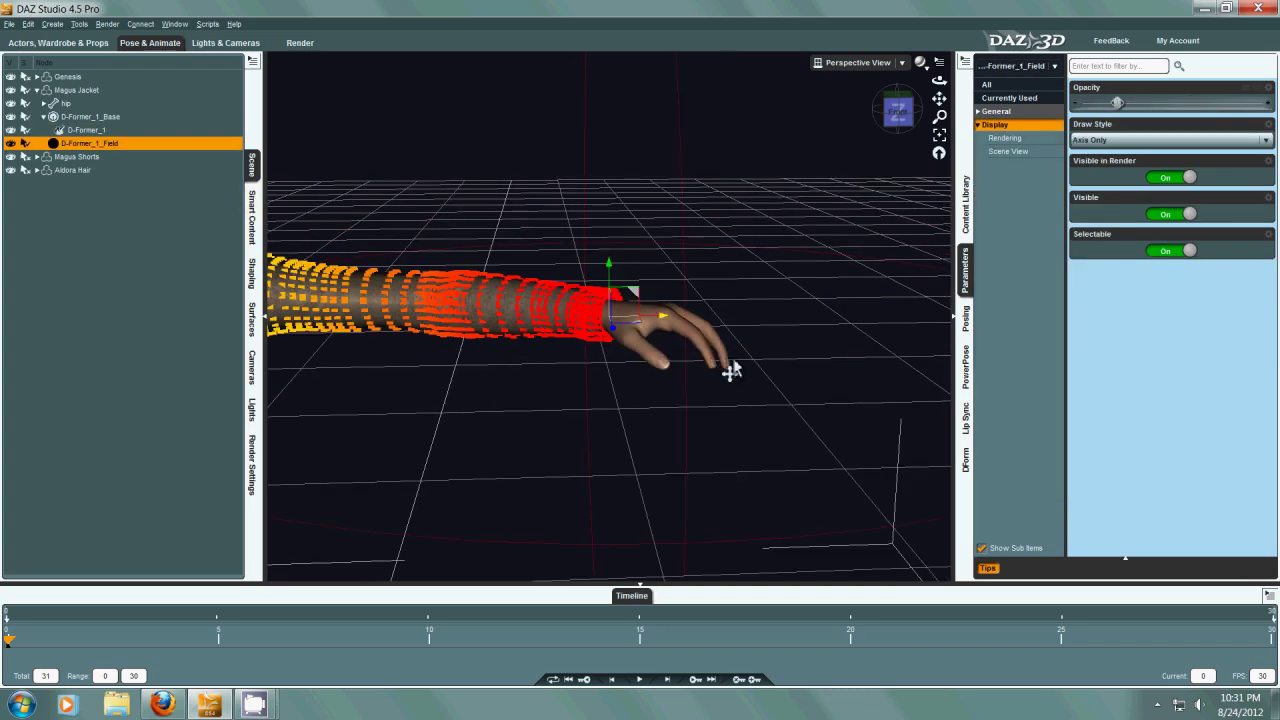
pyautogui.scroll(-2, 726, 371)
pyautogui.scroll(1, 726, 371)
pyautogui.scroll(-3, 726, 371)
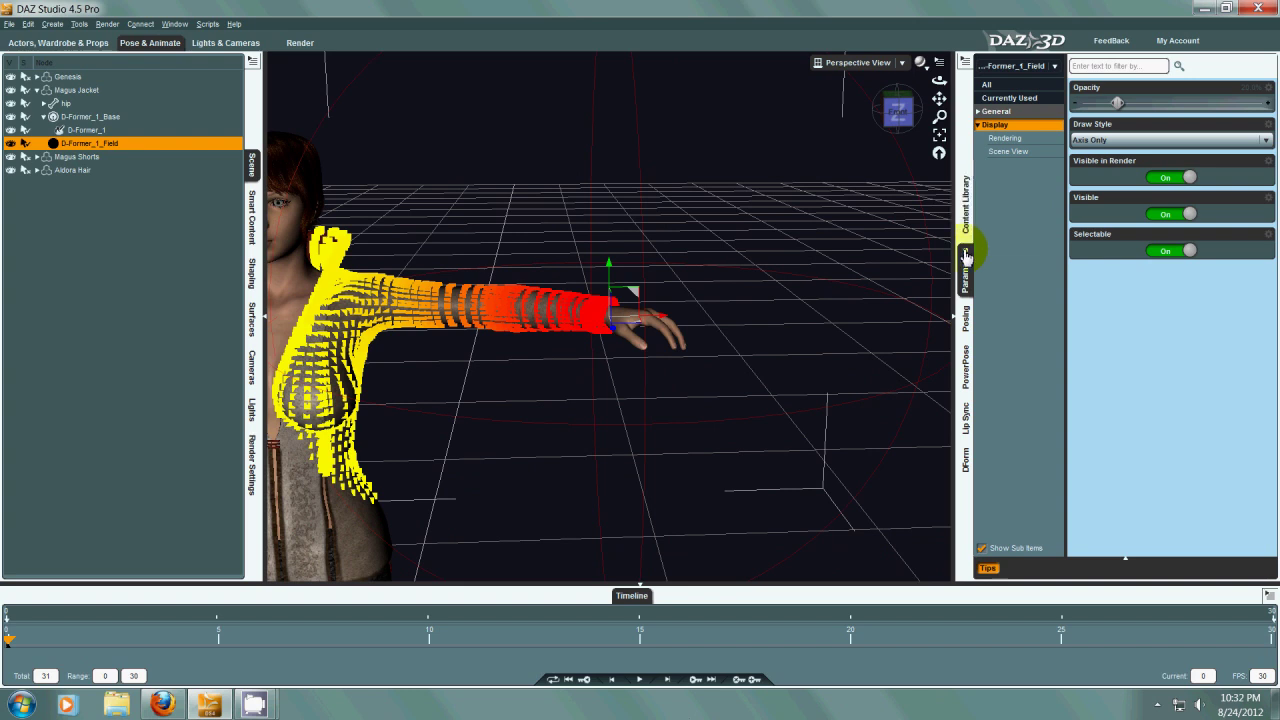
pyautogui.click(1011, 113)
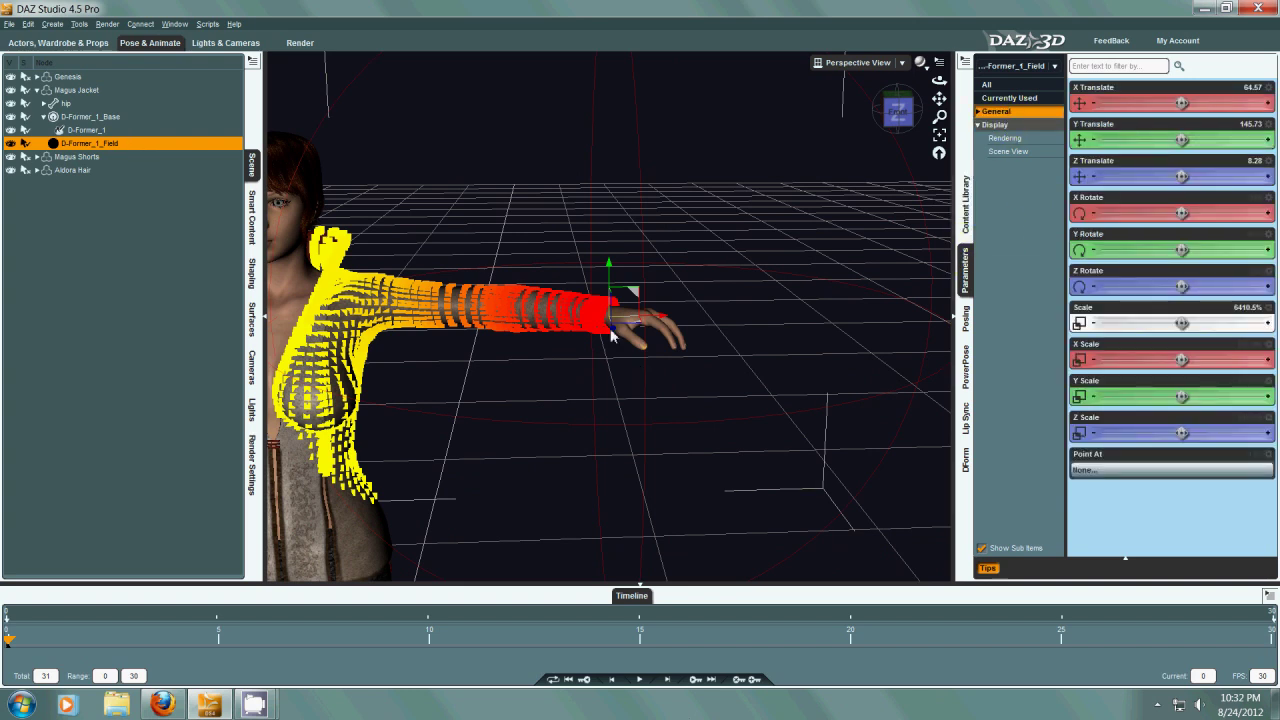
pyautogui.moveTo(1182, 323); pyautogui.dragTo(1125, 323)
pyautogui.moveTo(897, 111); pyautogui.dragTo(918, 113)
pyautogui.keyDown('ctrl'); pyautogui.keyDown('alt'); pyautogui.moveTo(728, 352); pyautogui.dragTo(712, 354); pyautogui.keyUp('alt'); pyautogui.keyUp('ctrl')
pyautogui.scroll(-3, 712, 350)
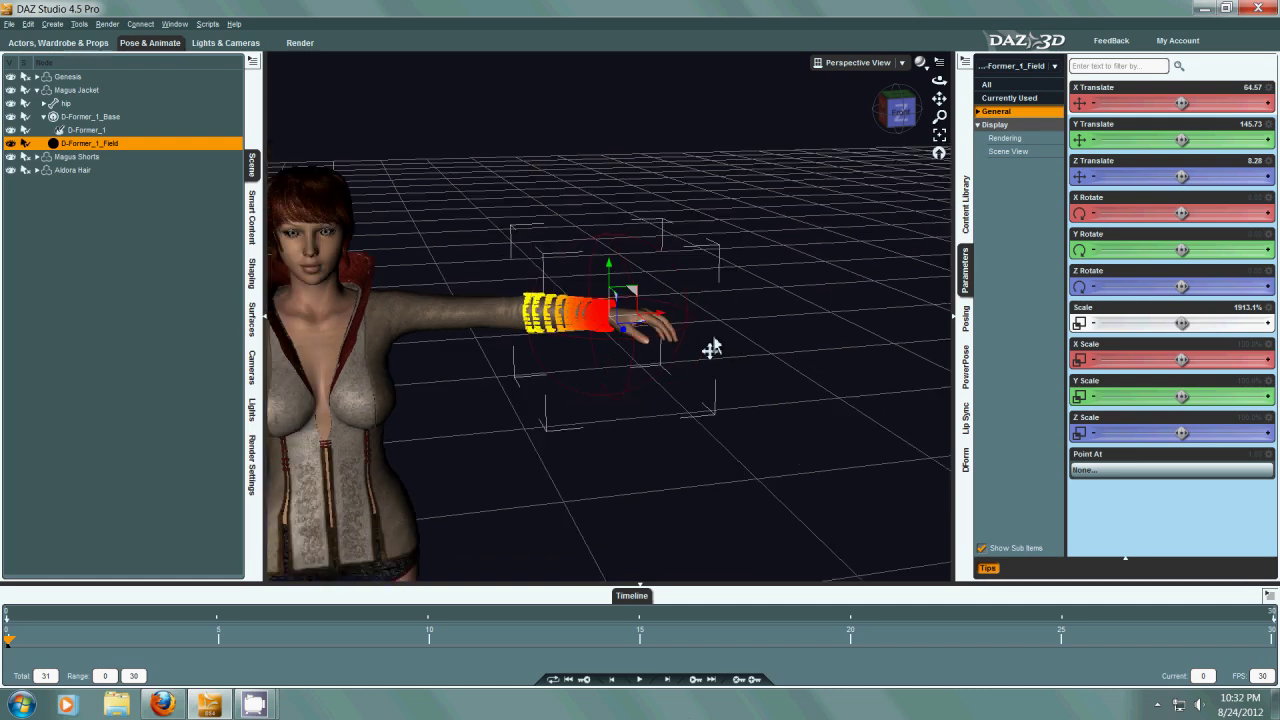
pyautogui.scroll(5, 714, 343)
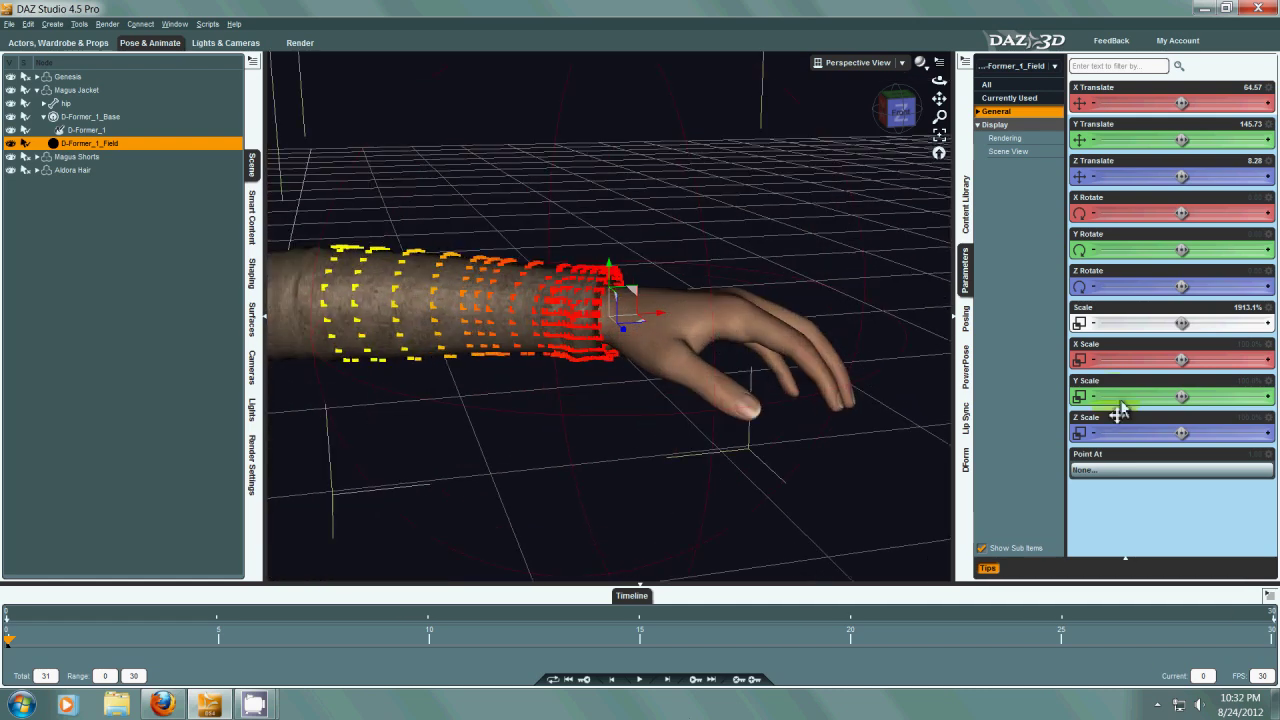
pyautogui.moveTo(1182, 323); pyautogui.dragTo(1139, 323)
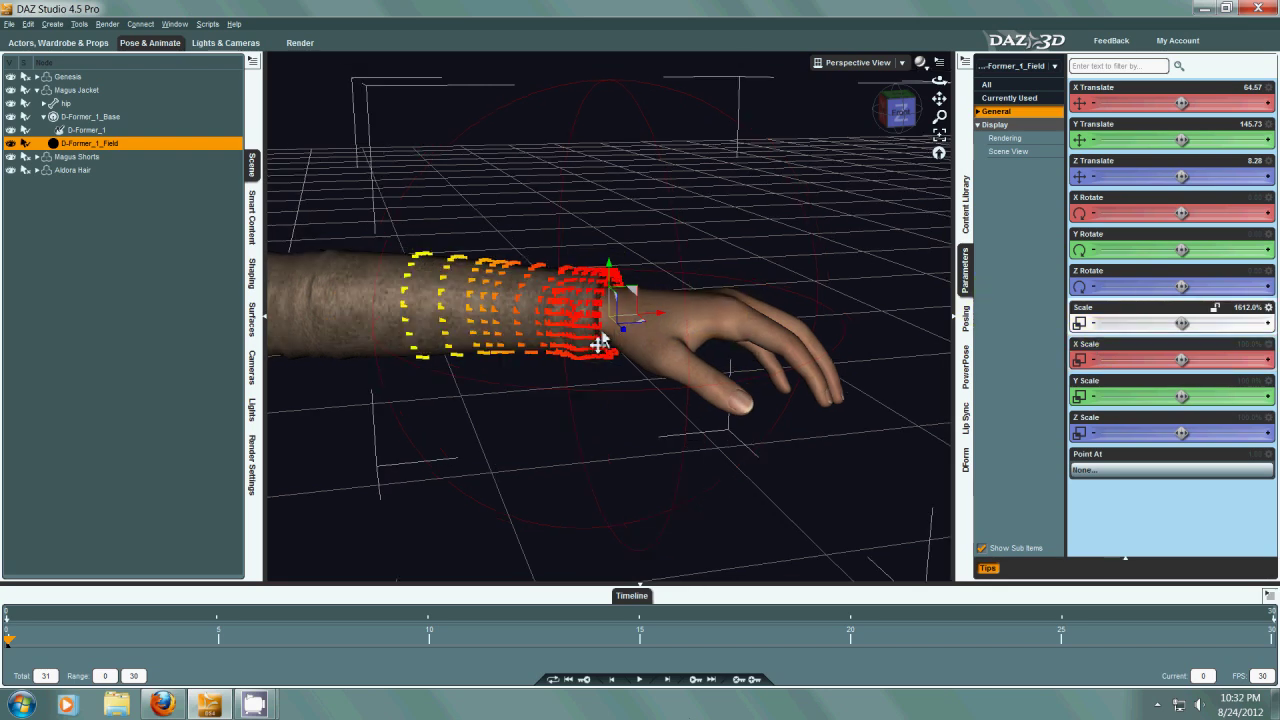
pyautogui.scroll(-3, 600, 342)
pyautogui.scroll(3, 600, 342)
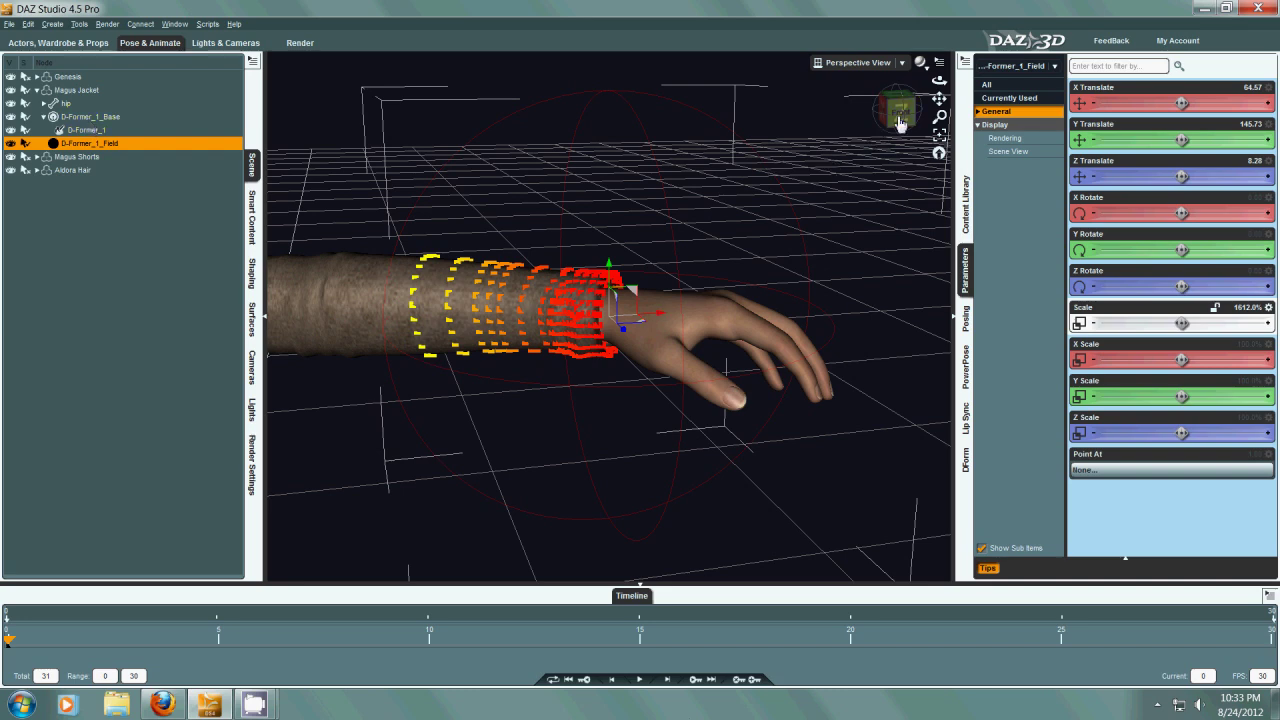
# - Copy the X Translate value of D-Former_1_Field to D-Former_1_Base, setting it to 64.57
pyautogui.moveTo(900, 112)
pyautogui.mouseDown()
pyautogui.moveTo(910, 138)
pyautogui.moveTo(900, 108)
pyautogui.mouseUp()
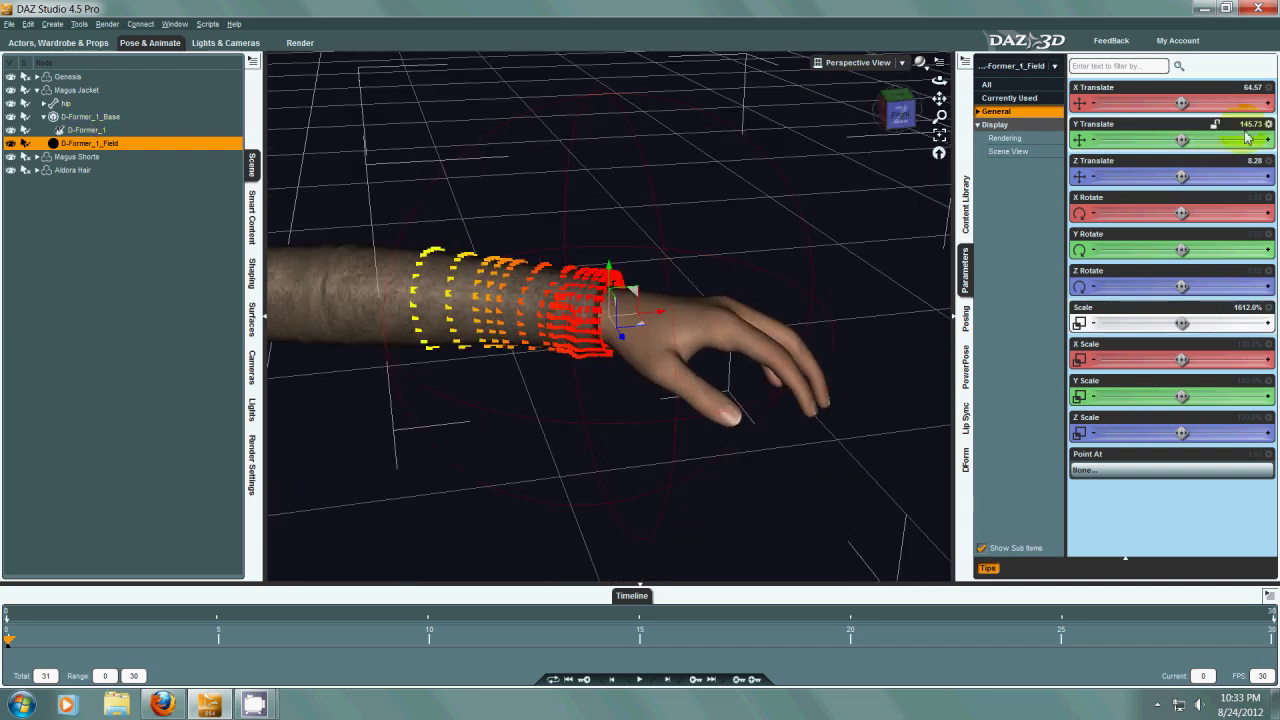
pyautogui.rightClick(1248, 95)
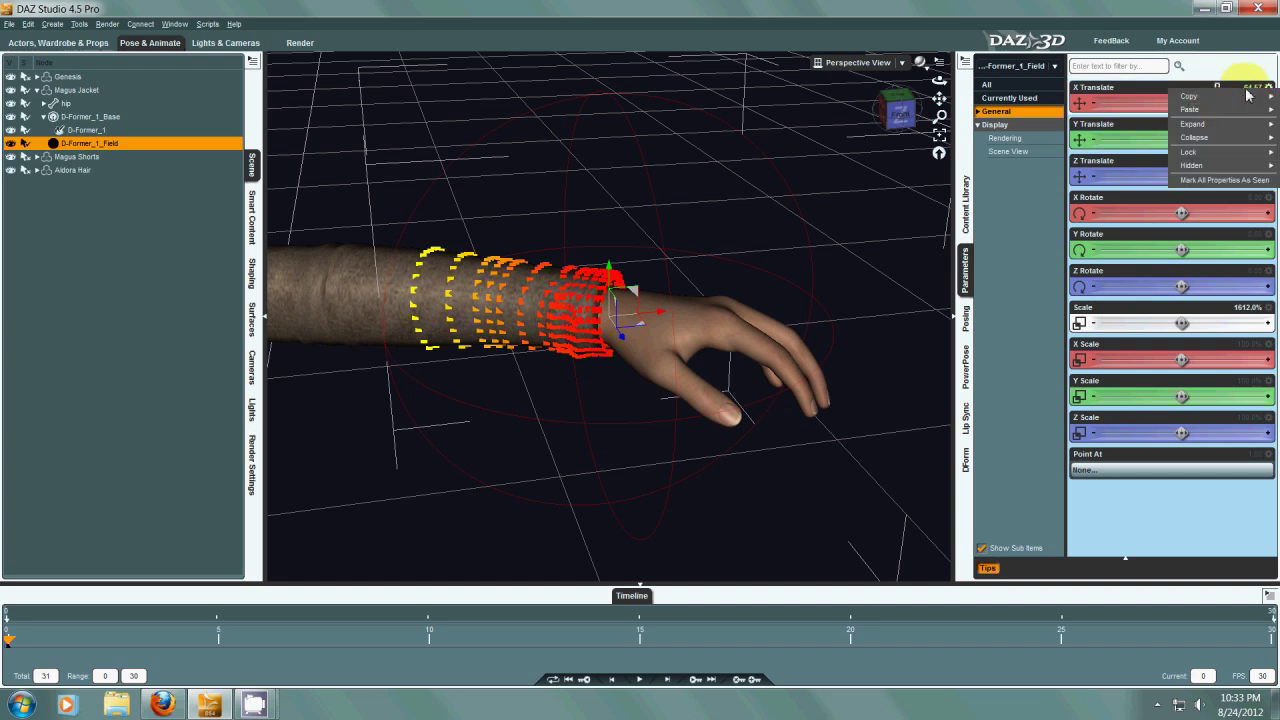
pyautogui.click(1246, 87)
pyautogui.rightClick(1246, 87)
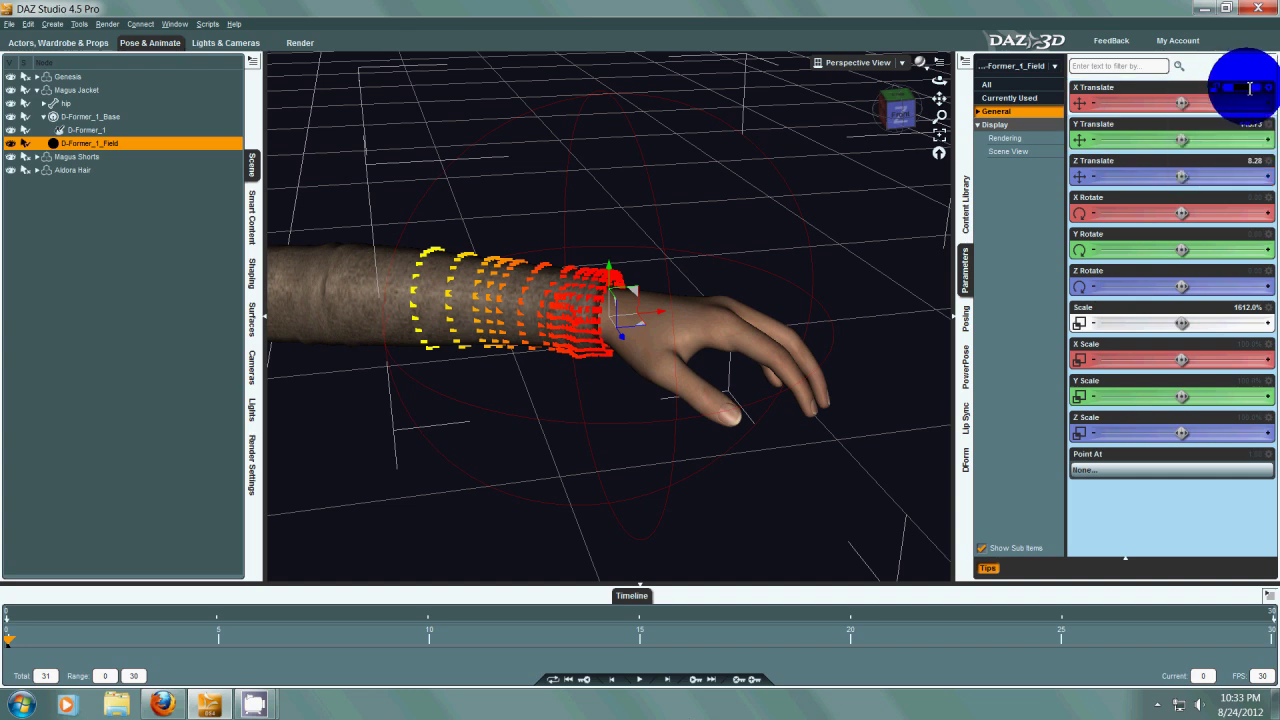
pyautogui.click(1220, 137)
pyautogui.click(80, 117)
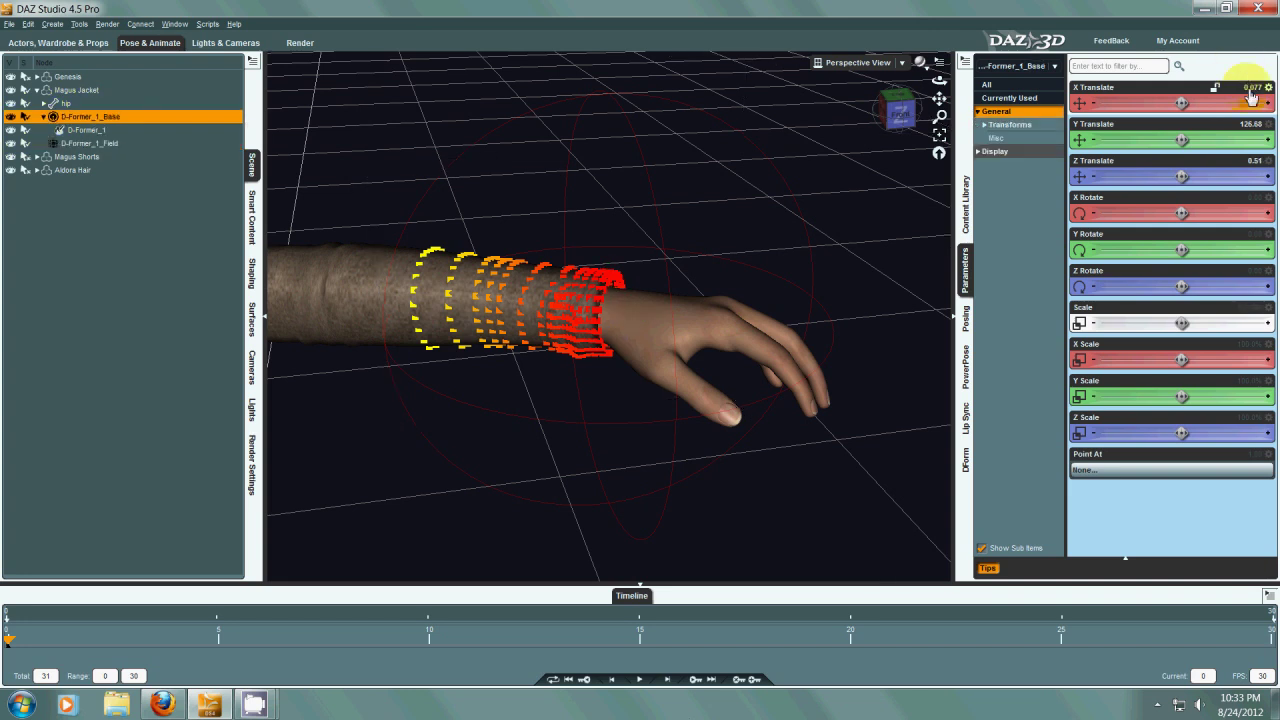
pyautogui.rightClick(1242, 88)
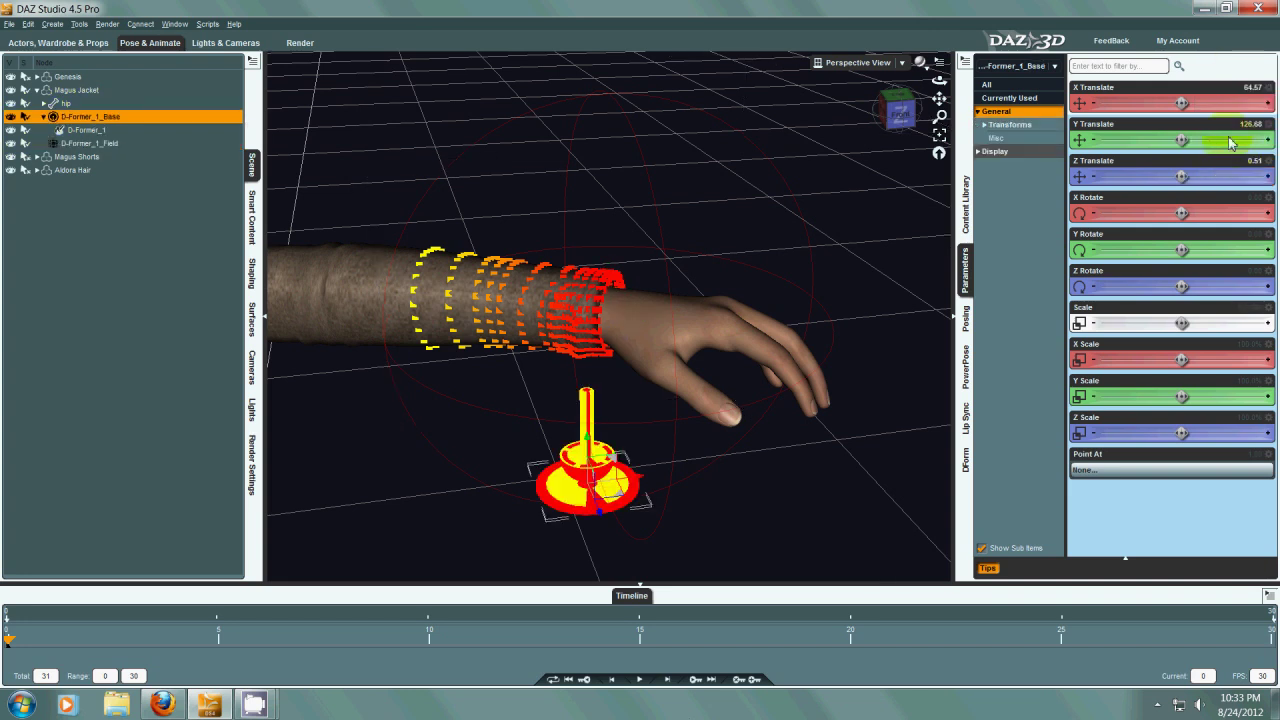
pyautogui.moveTo(1230, 144)
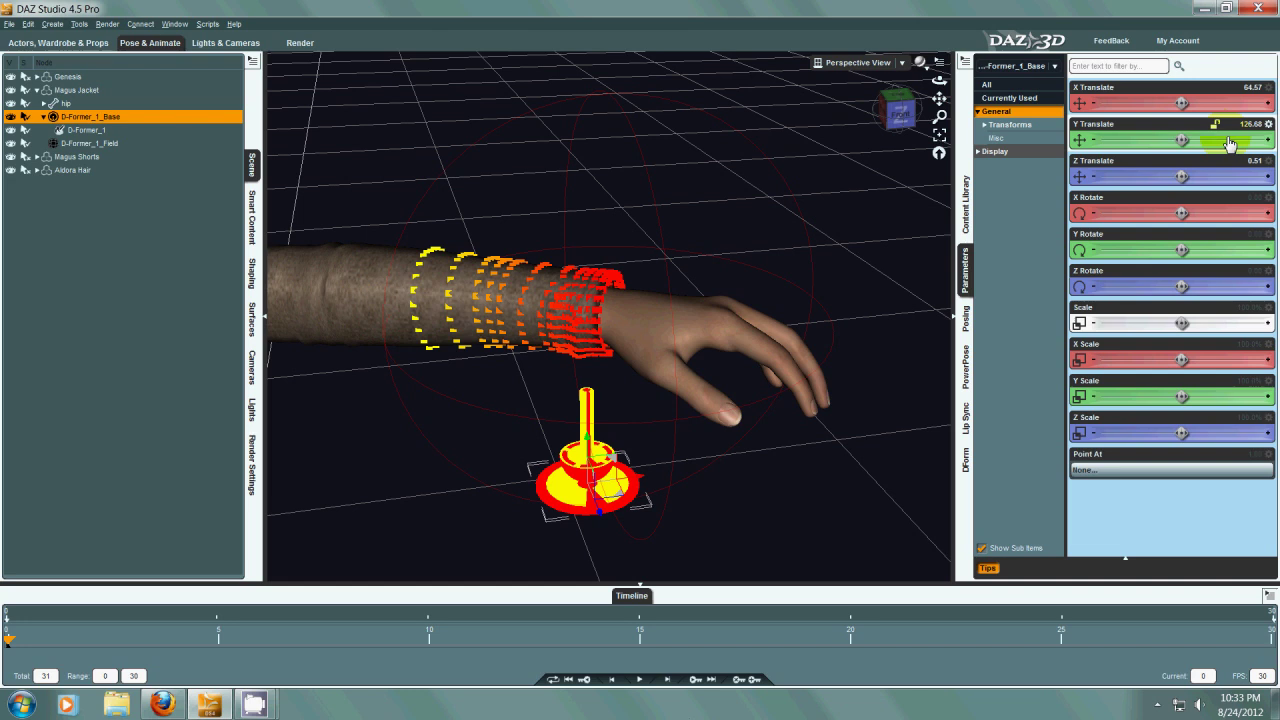
# - Copy the Y Translate value of D-Former_1_Field to D-Former_1_Base, setting it to 145.73
pyautogui.click(110, 143)
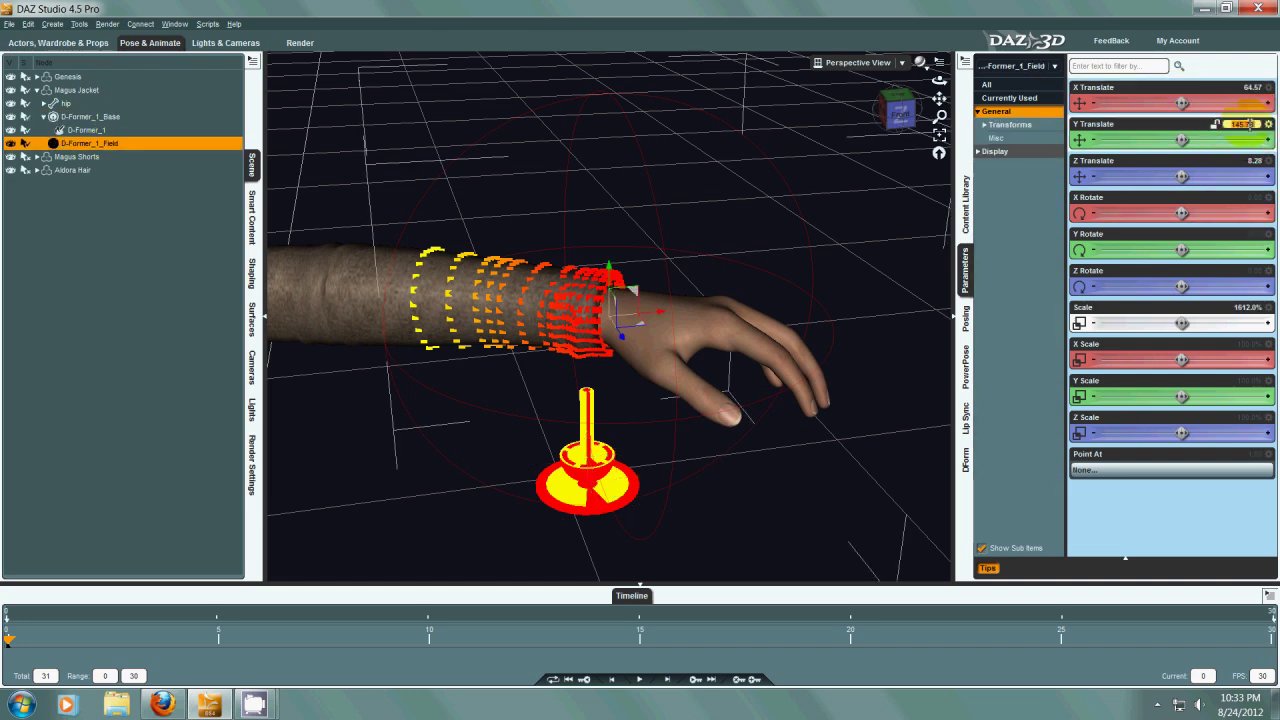
pyautogui.click(100, 117)
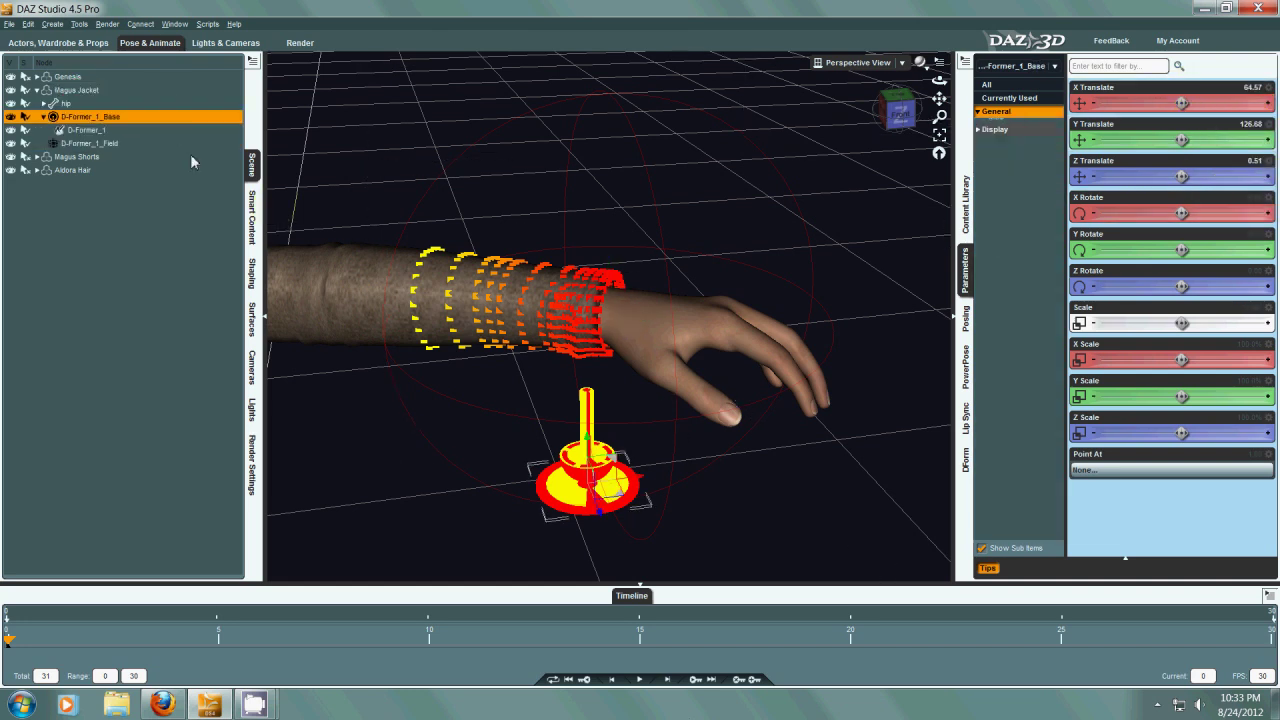
pyautogui.click(1246, 126)
pyautogui.rightClick(1246, 126)
pyautogui.click(1229, 191)
pyautogui.press('Return')
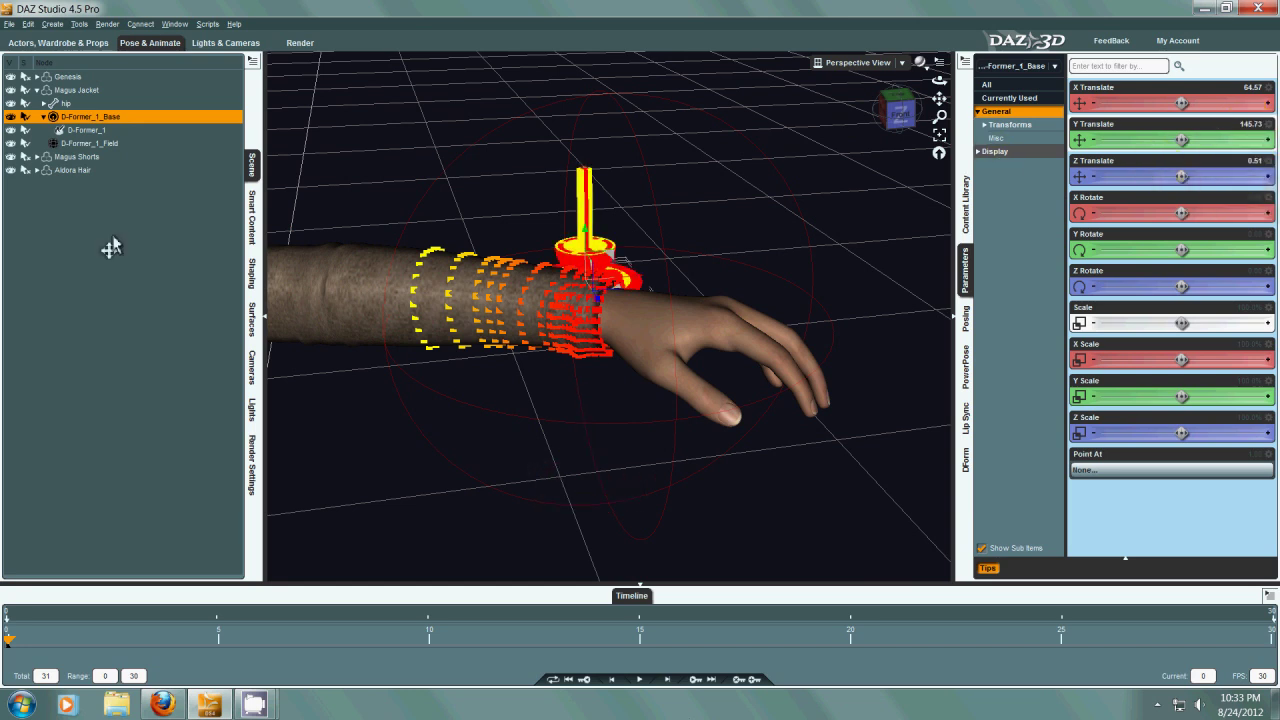
# - Copy the Z Translate value of D-Former_1_Field to D-Former_1_Base, setting it to 8.28
pyautogui.click(100, 143)
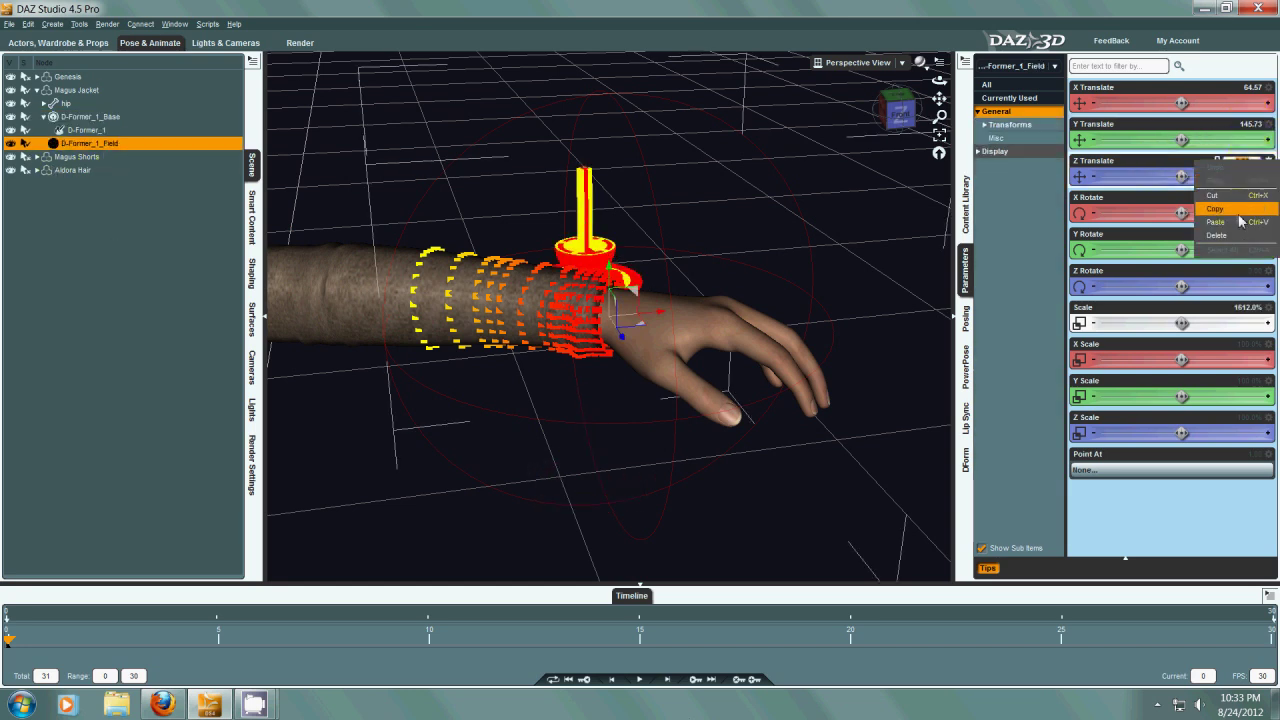
pyautogui.click(137, 117)
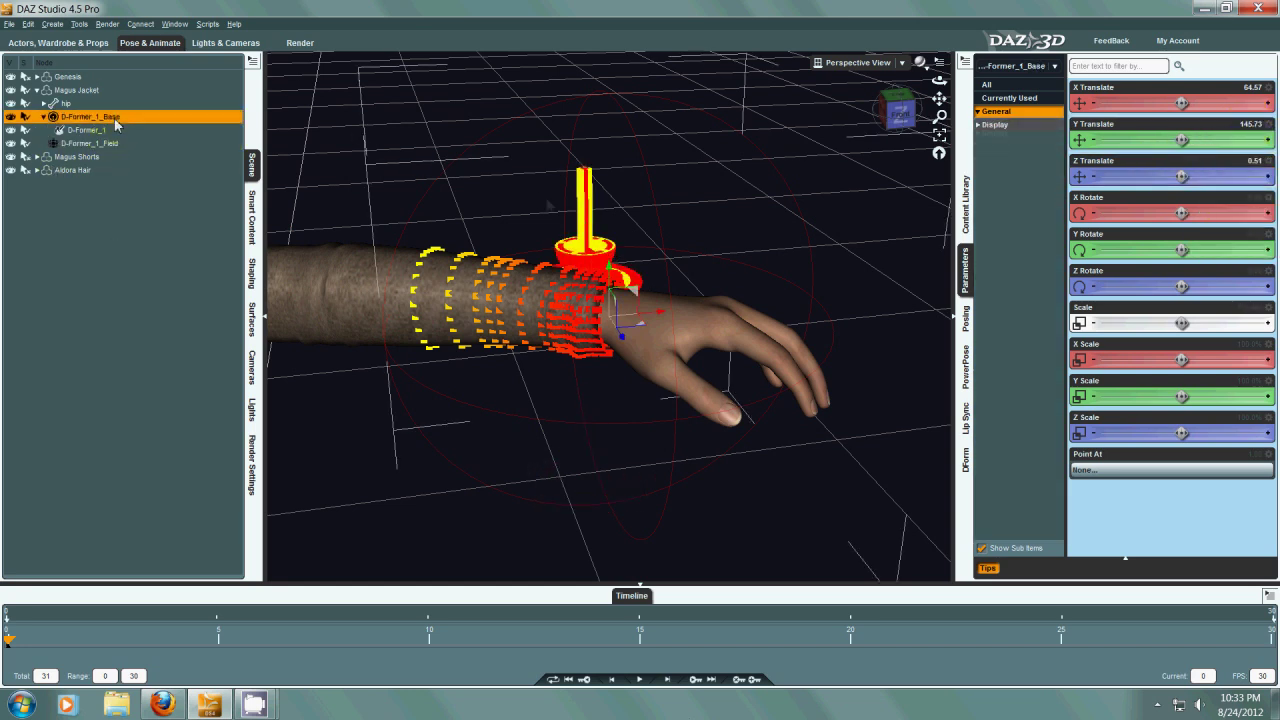
pyautogui.rightClick(1240, 161)
pyautogui.click(1233, 224)
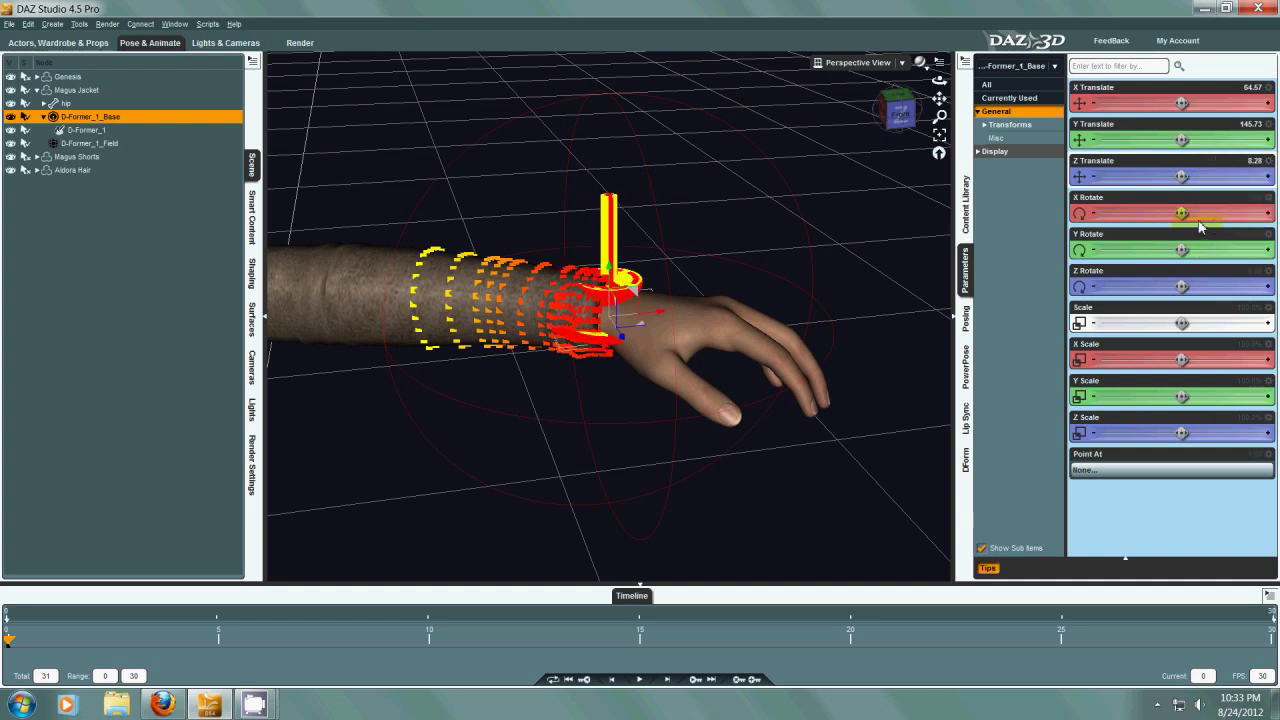
# - Scale D-Former_1 up to about 165.9% to widen the left cuff, and hide D-Former_1_Base to clear the view
pyautogui.click(87, 130)
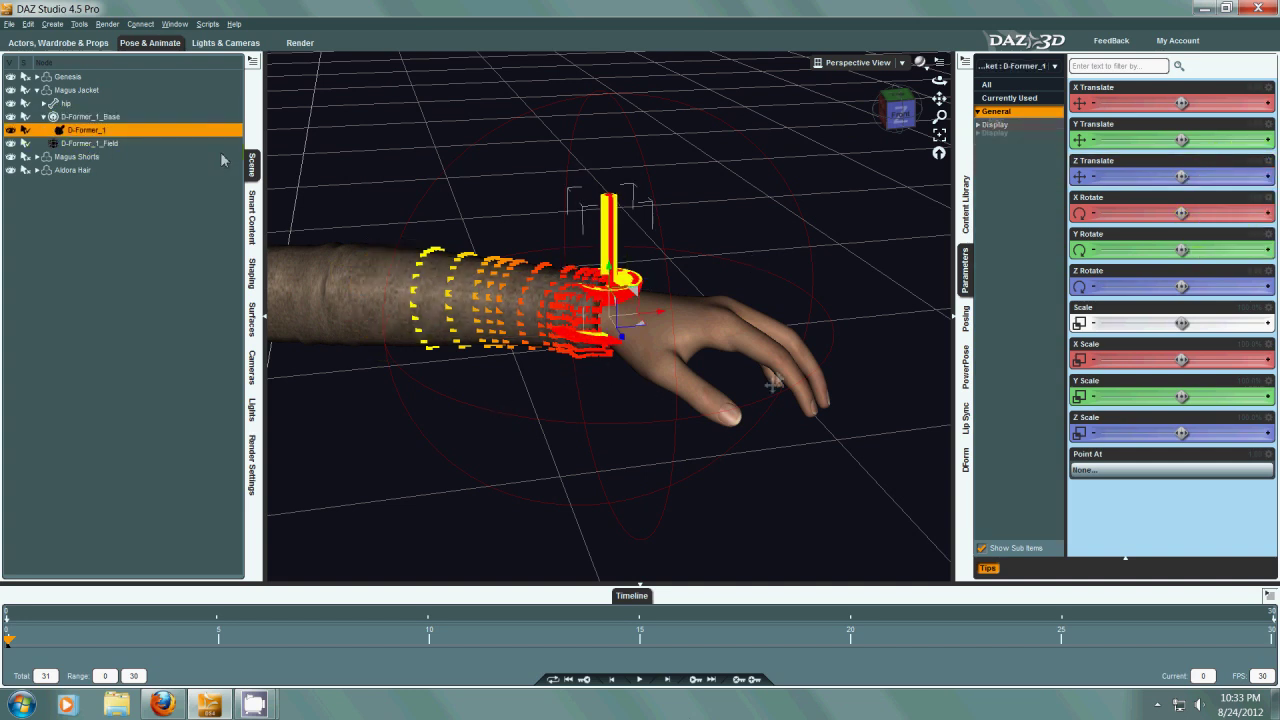
pyautogui.moveTo(897, 117); pyautogui.dragTo(897, 92)
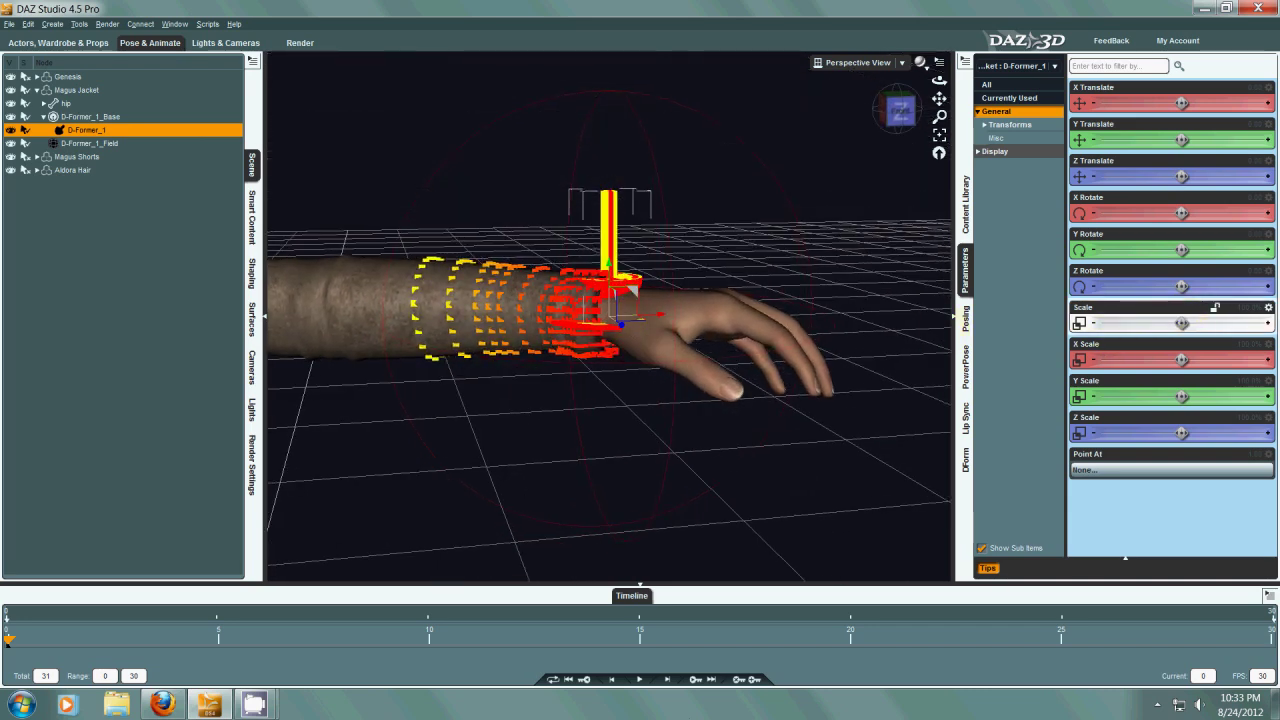
pyautogui.moveTo(1182, 323); pyautogui.dragTo(1221, 323)
pyautogui.click(11, 117)
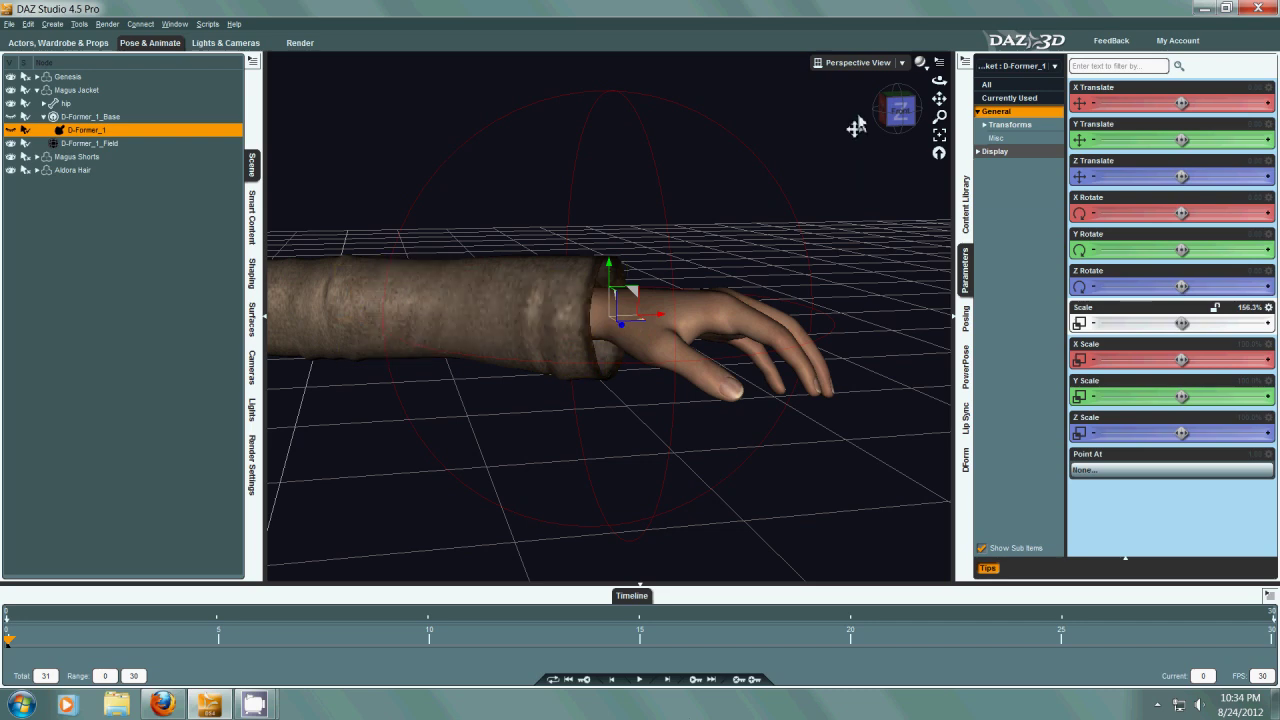
pyautogui.moveTo(899, 115); pyautogui.dragTo(898, 110)
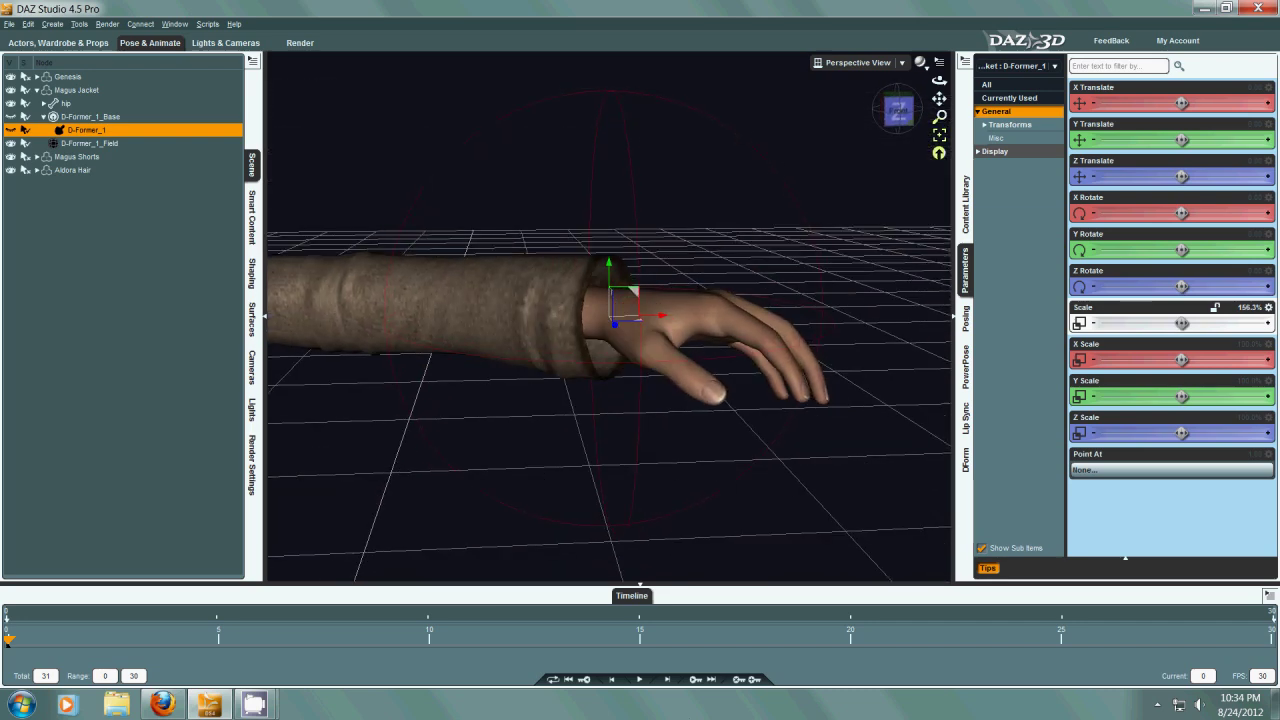
pyautogui.moveTo(1182, 323); pyautogui.dragTo(1206, 323)
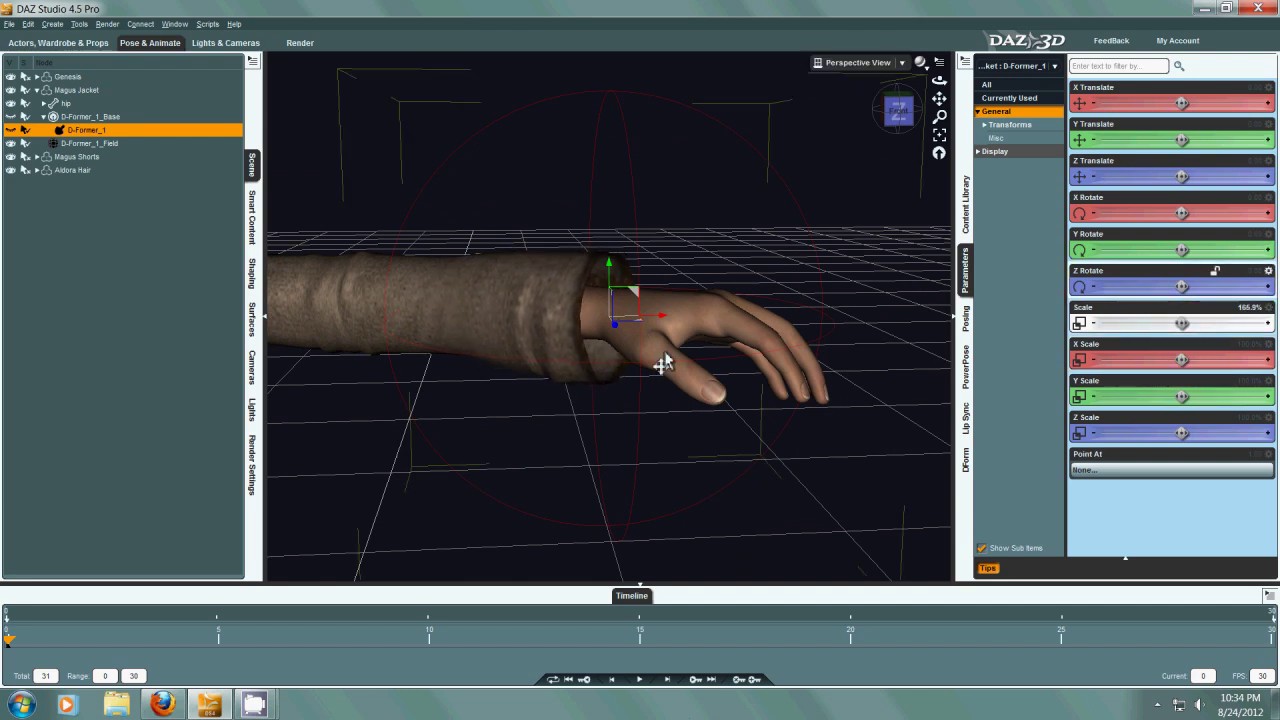
# - Move D-Former_1 to about X 1.12 and Z 0.66 to center the widened cuff around the wrist
pyautogui.moveTo(903, 125); pyautogui.dragTo(915, 125)
pyautogui.moveTo(700, 317); pyautogui.dragTo(673, 325)
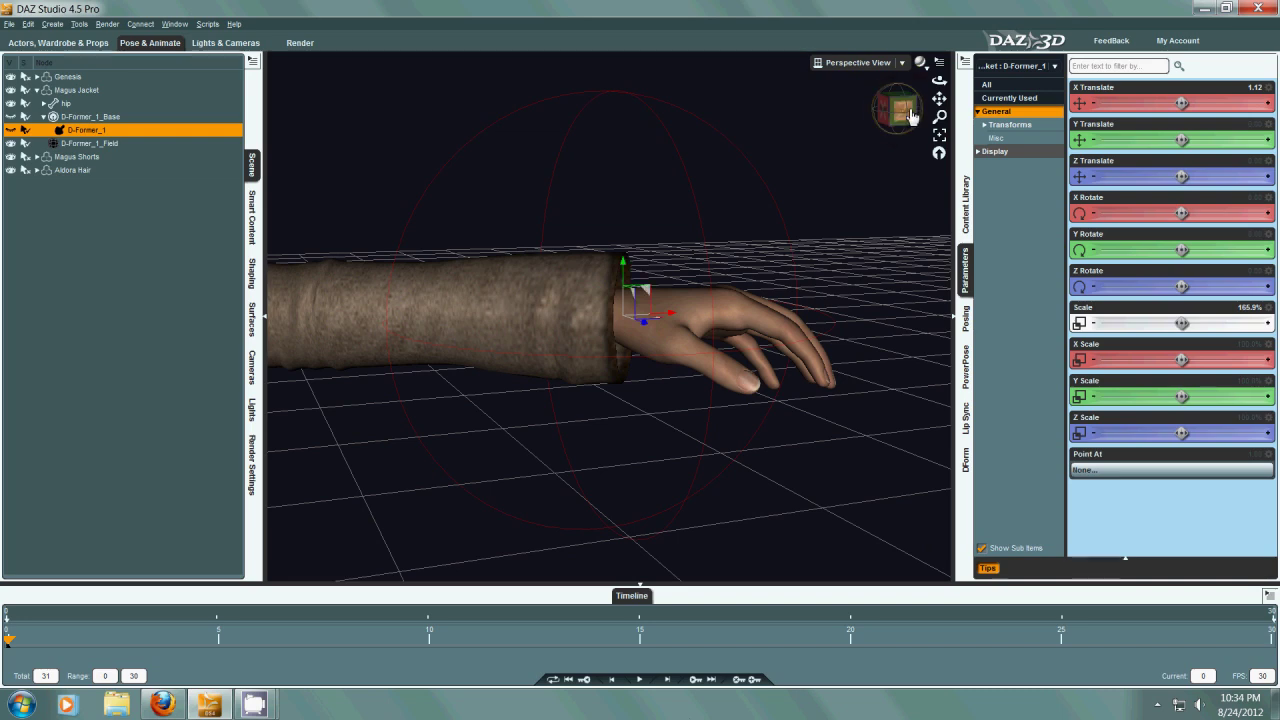
pyautogui.moveTo(905, 110); pyautogui.dragTo(639, 334)
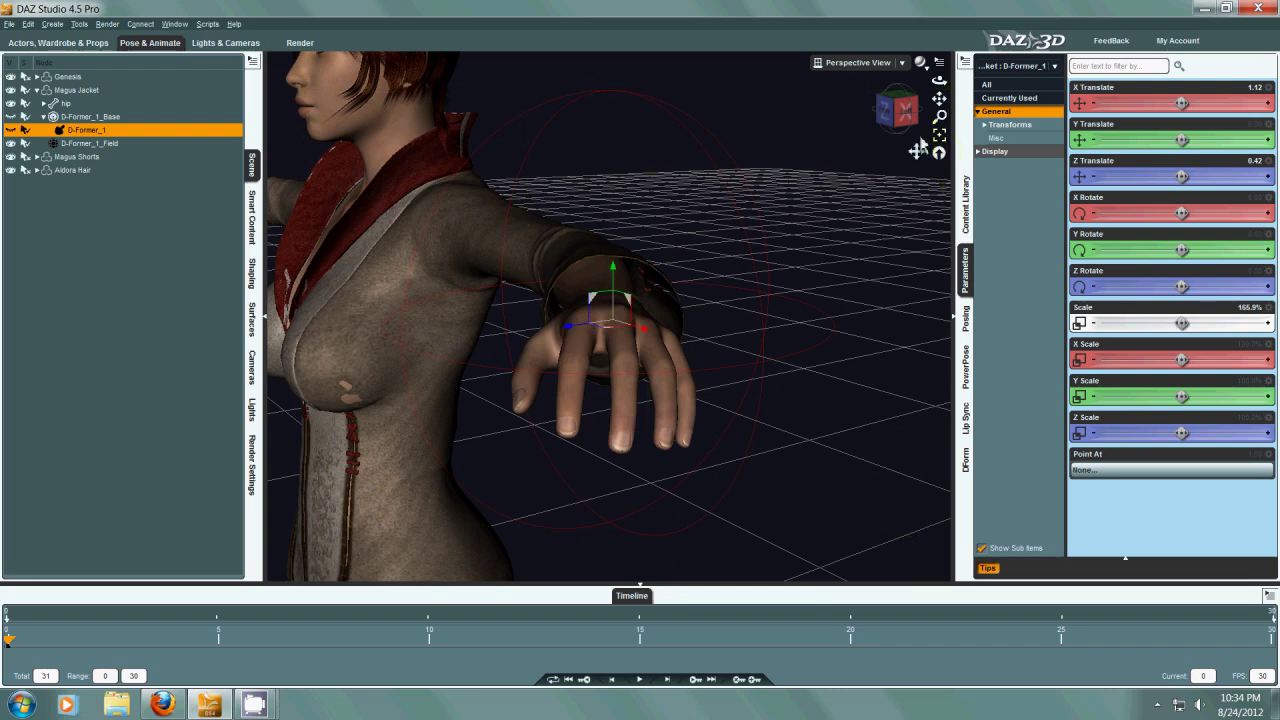
pyautogui.moveTo(907, 122); pyautogui.dragTo(912, 150)
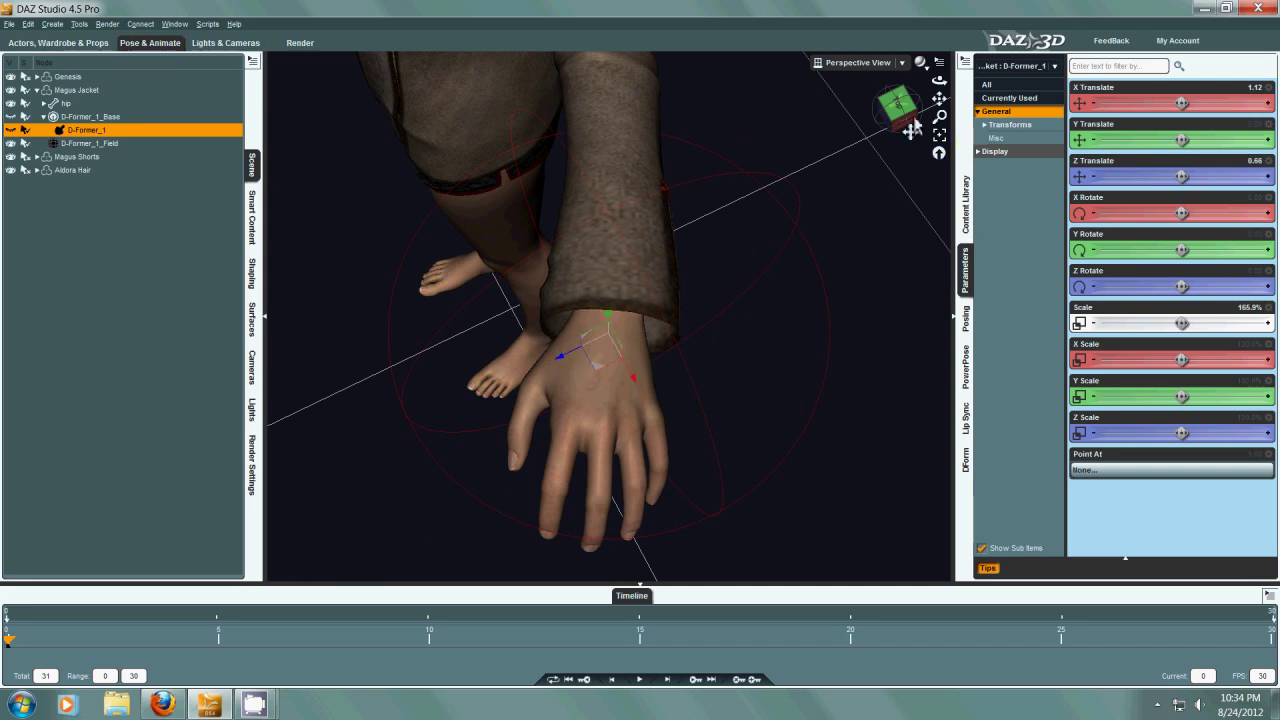
# - Set the Y Scale of D-Former_1 to about 109.8% and move it slightly down so the cuff hangs below the wrist
pyautogui.moveTo(900, 120); pyautogui.dragTo(923, 103)
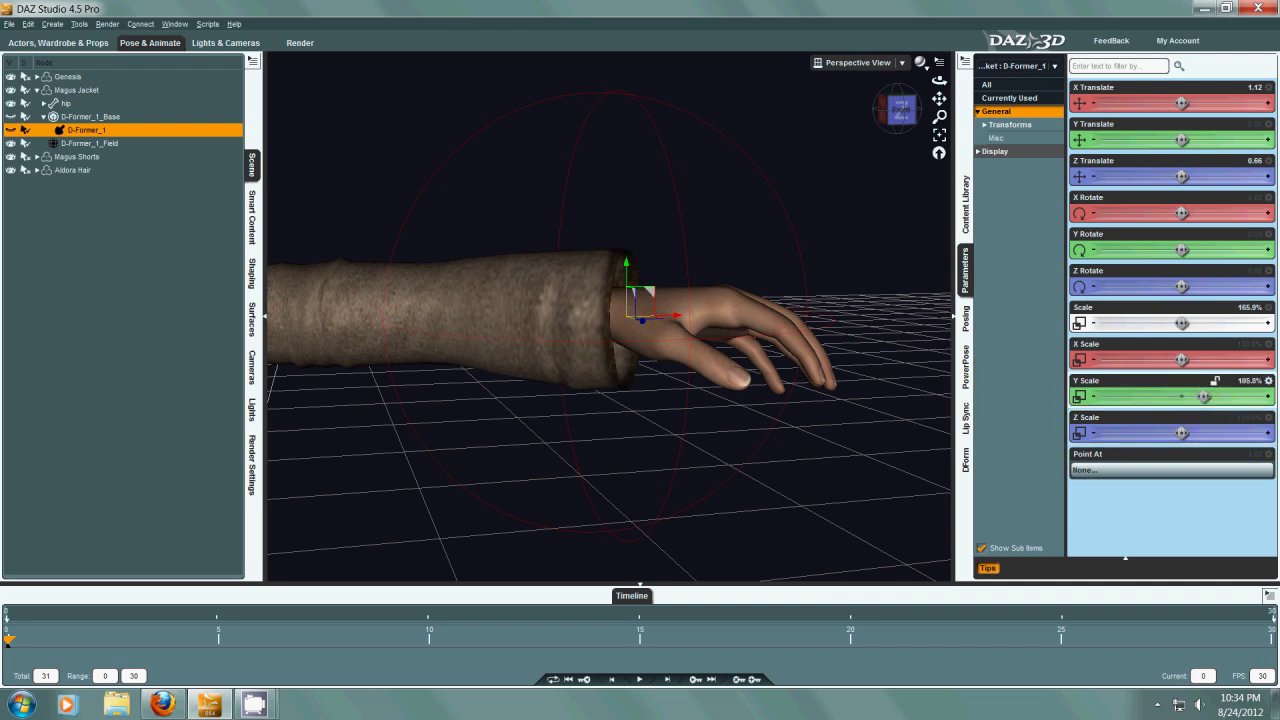
pyautogui.moveTo(1208, 396); pyautogui.dragTo(1204, 396)
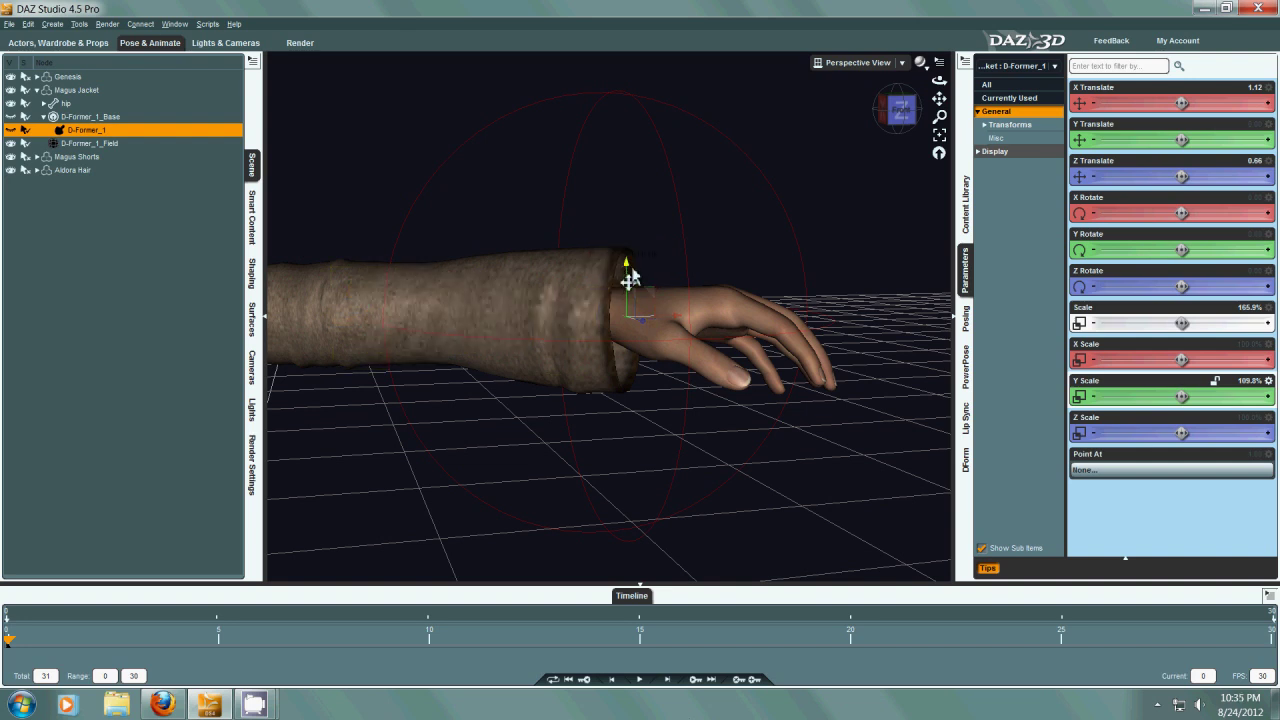
pyautogui.moveTo(631, 271); pyautogui.dragTo(631, 293)
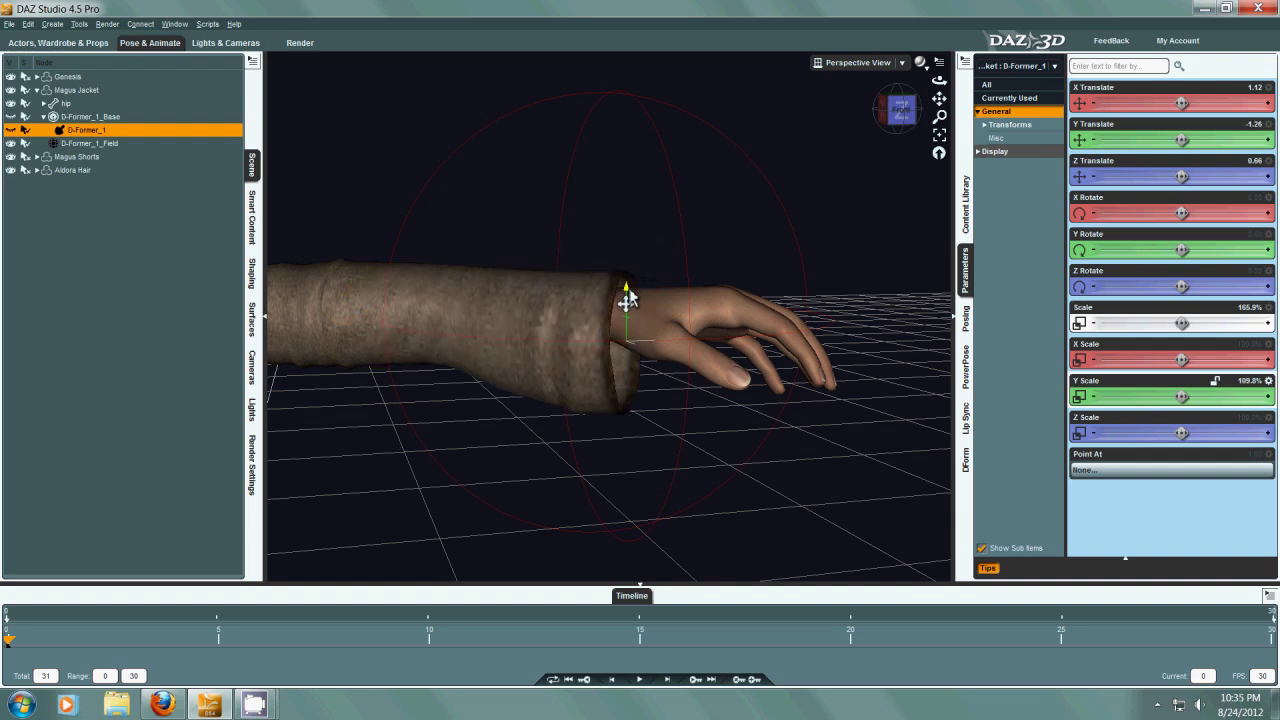
pyautogui.hotkey('ctrl', 'z')
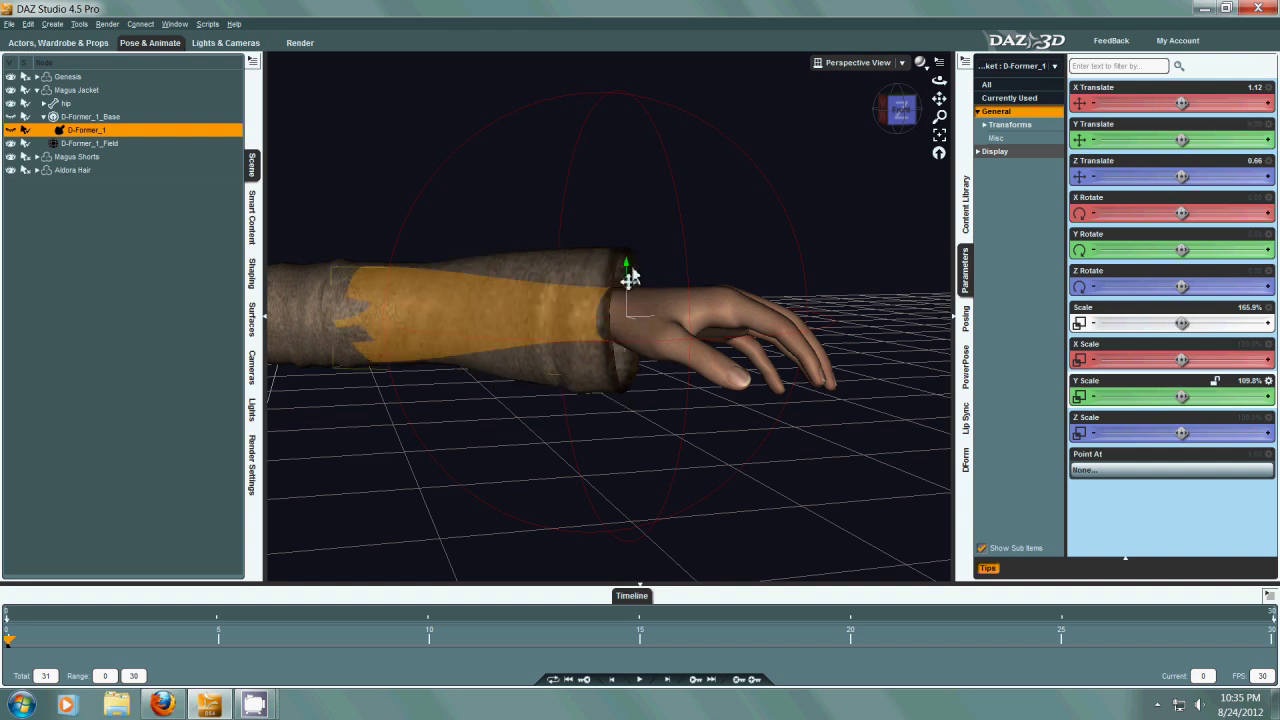
pyautogui.moveTo(630, 270); pyautogui.dragTo(633, 291)
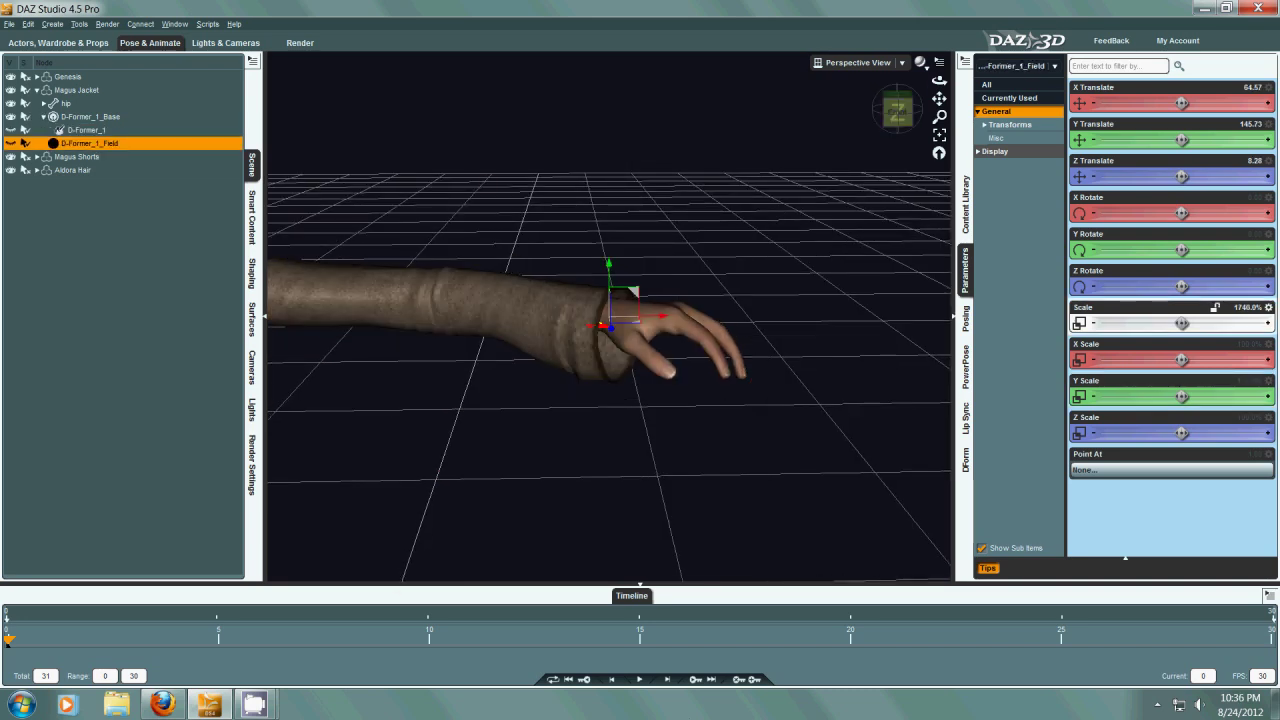
# - Create a second D-Former on the Magus Jacket with the default name D-Former_2
pyautogui.moveTo(898, 116); pyautogui.dragTo(561, 176)
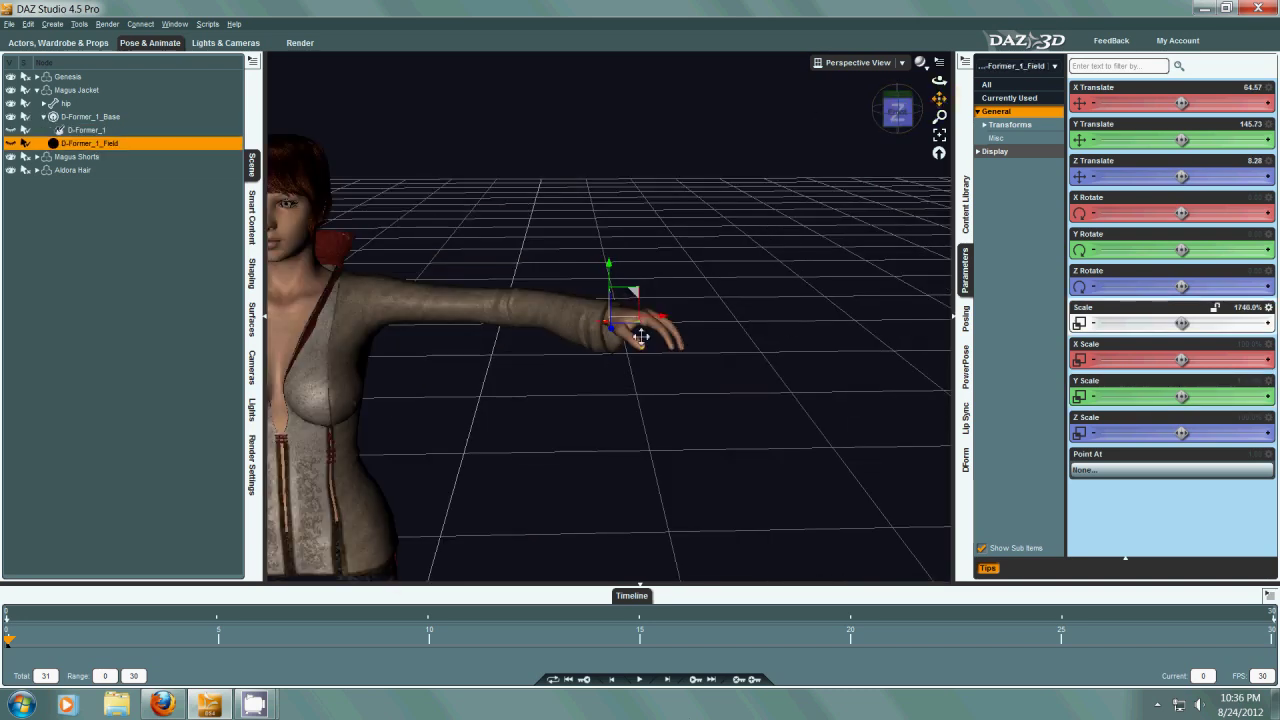
pyautogui.moveTo(641, 336); pyautogui.dragTo(972, 302, button='middle')
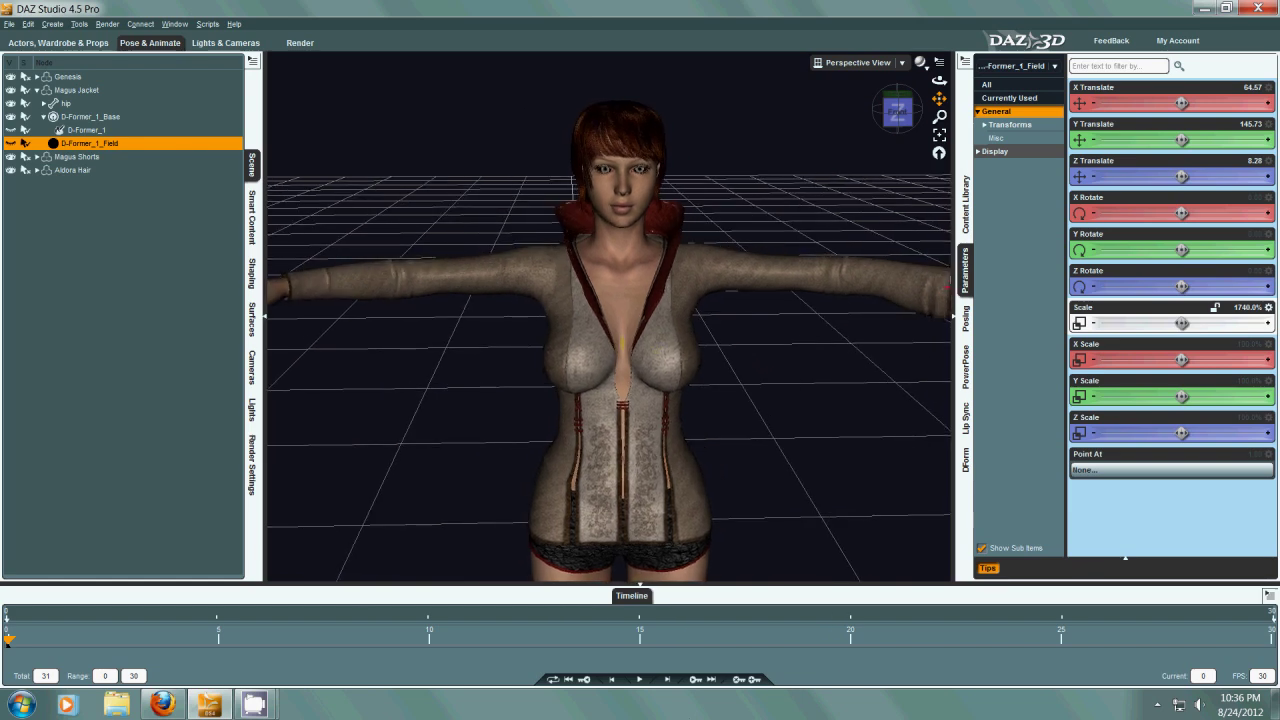
pyautogui.scroll(-3, 743, 203)
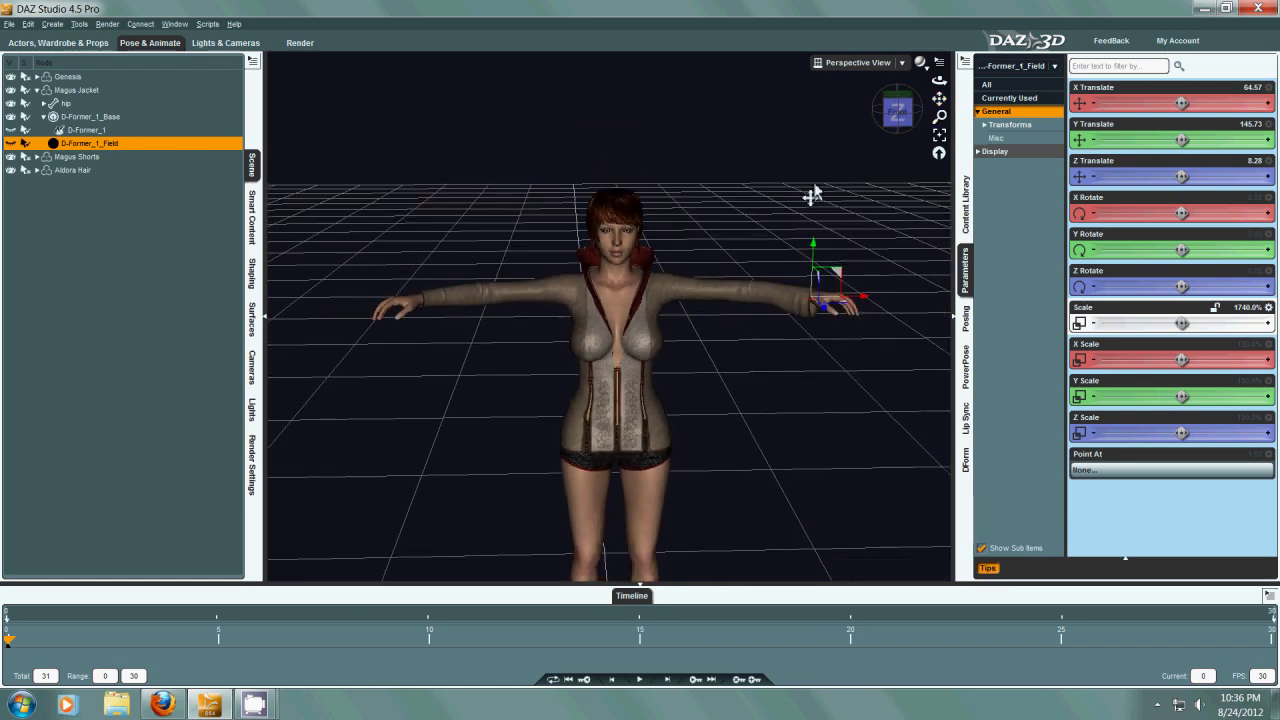
pyautogui.click(965, 462)
pyautogui.click(90, 90)
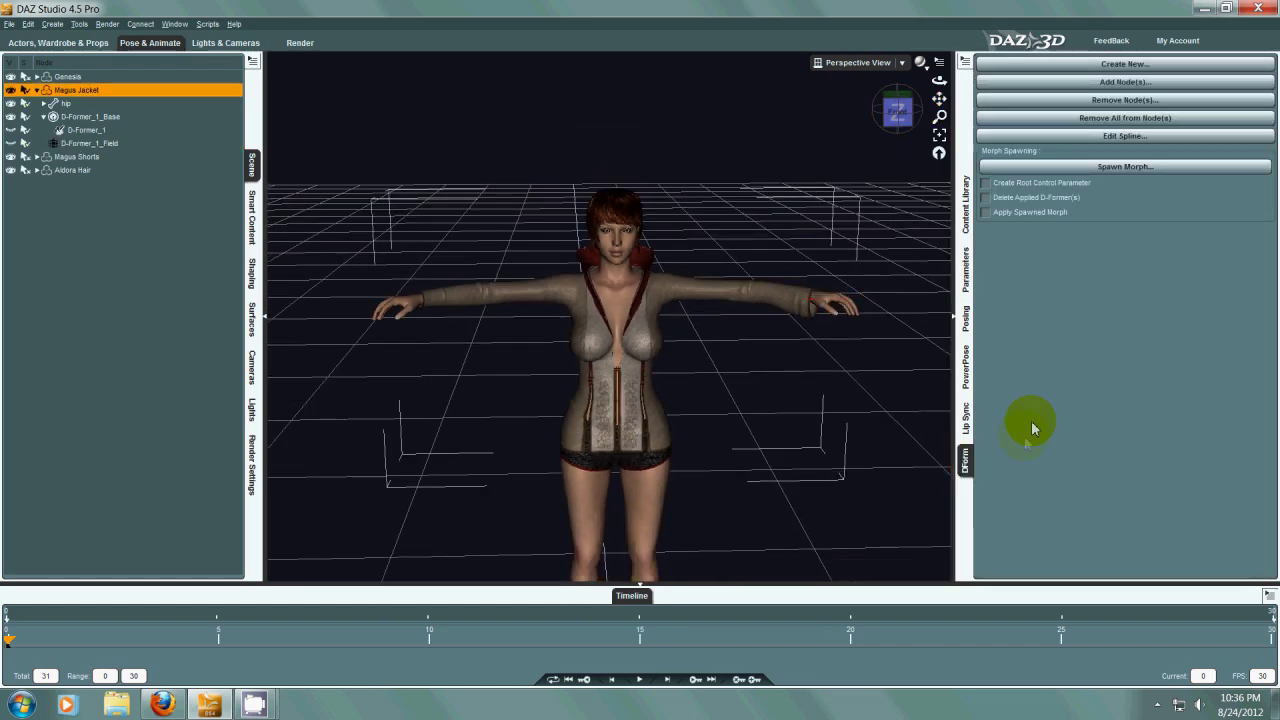
pyautogui.click(1101, 66)
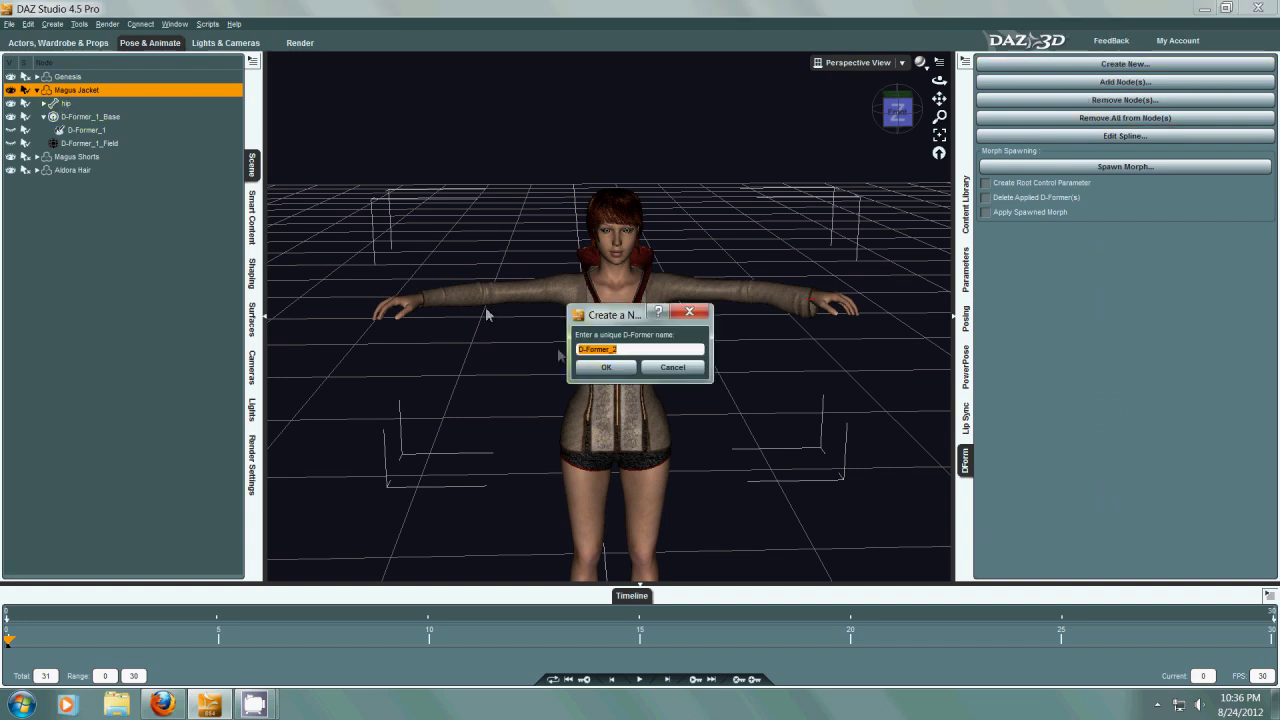
pyautogui.click(598, 371)
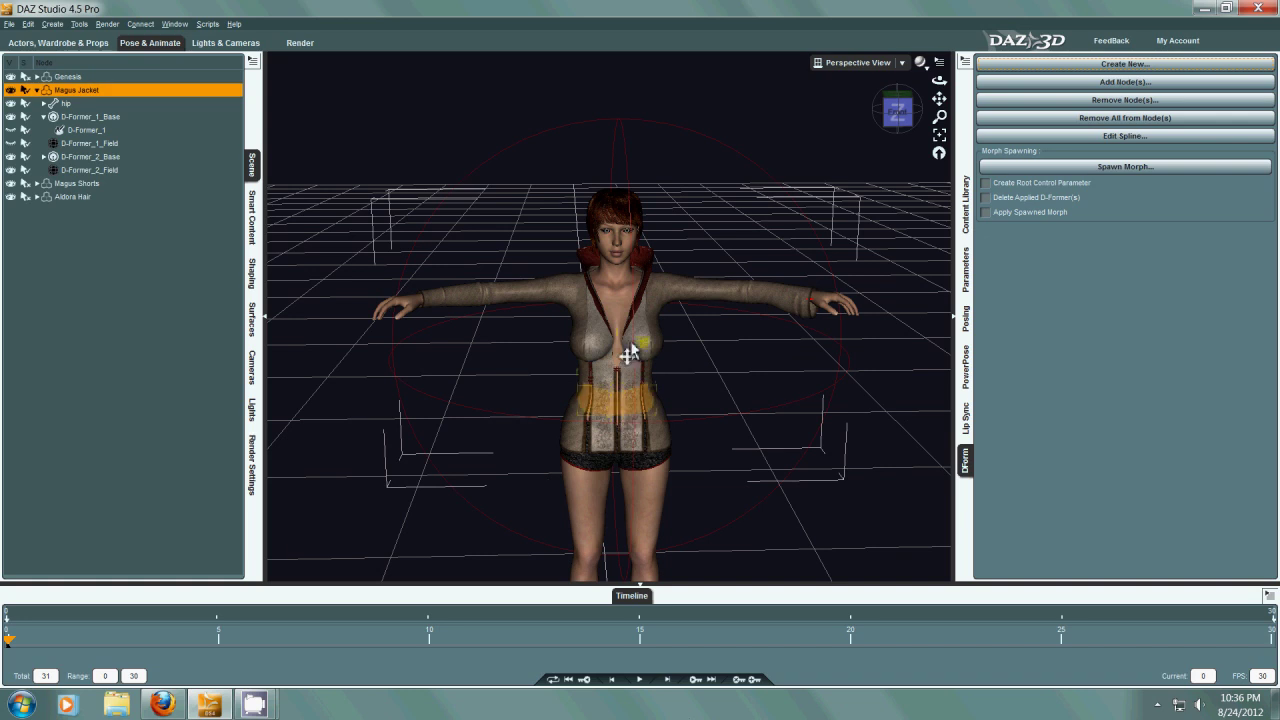
# - Copy the X Translate value of D-Former_1_Field to D-Former_2_Field and make it negative, setting it to -64.57
pyautogui.click(117, 171)
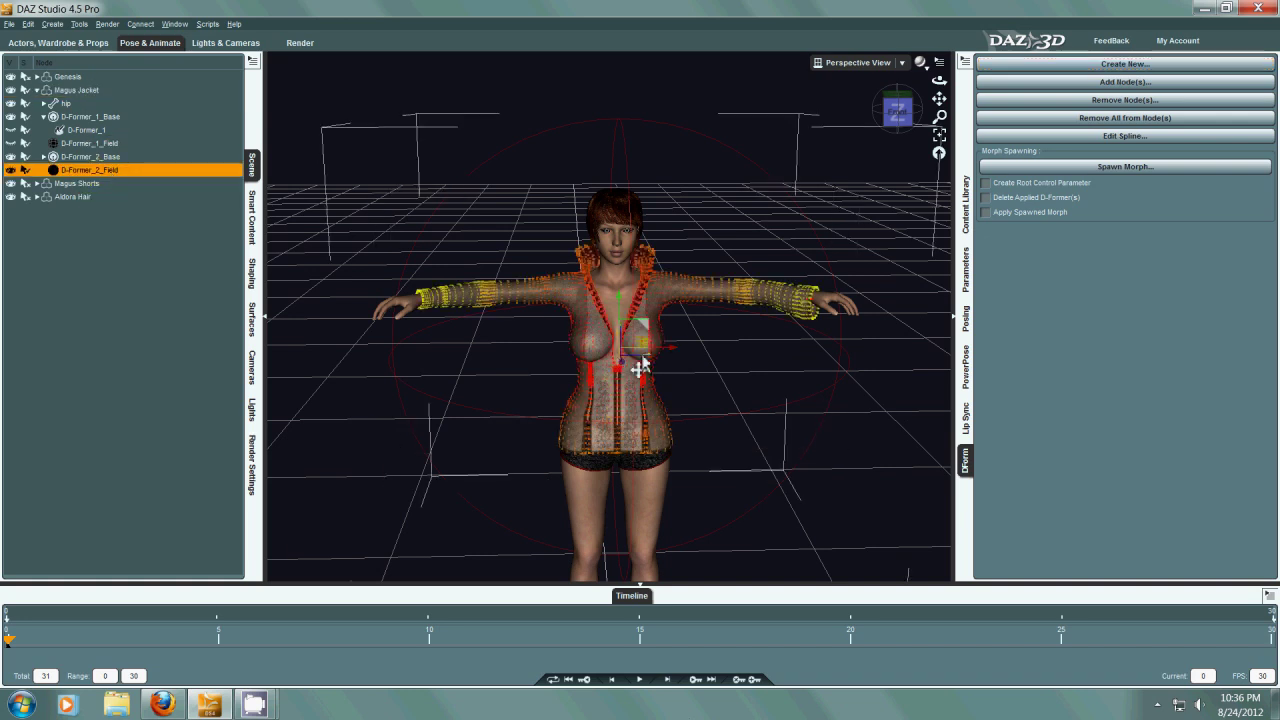
pyautogui.click(966, 268)
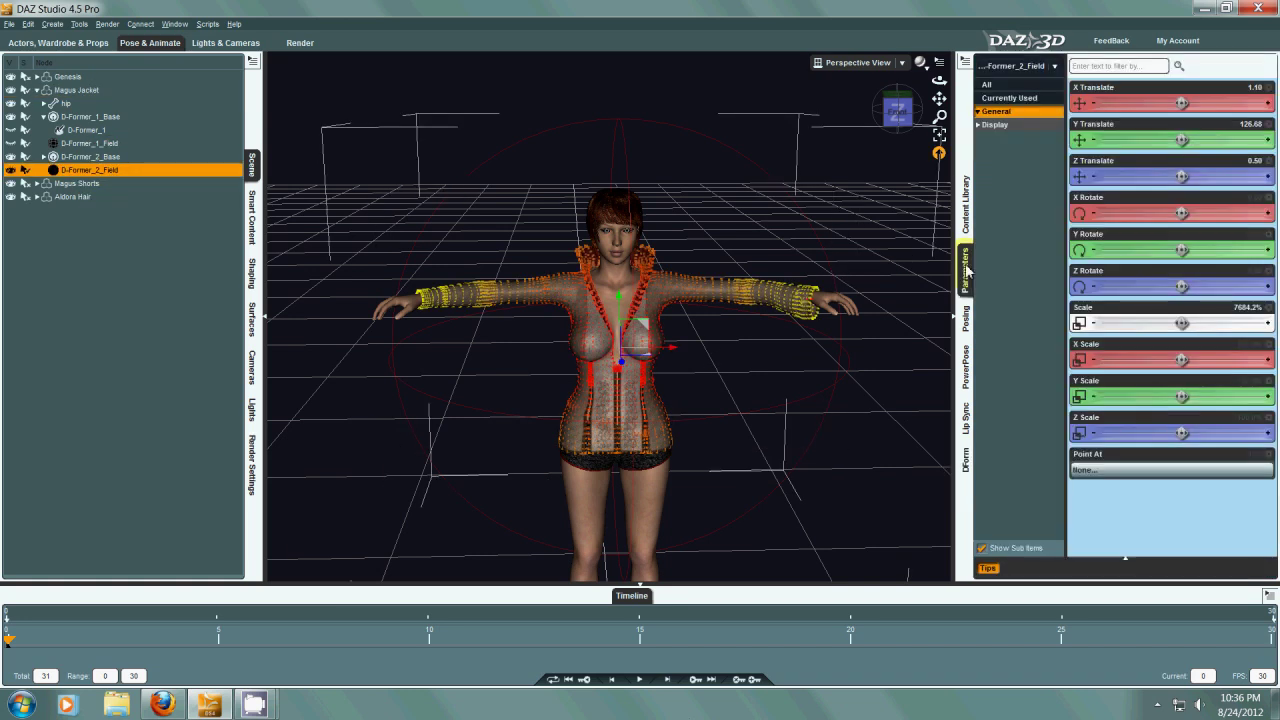
pyautogui.click(100, 143)
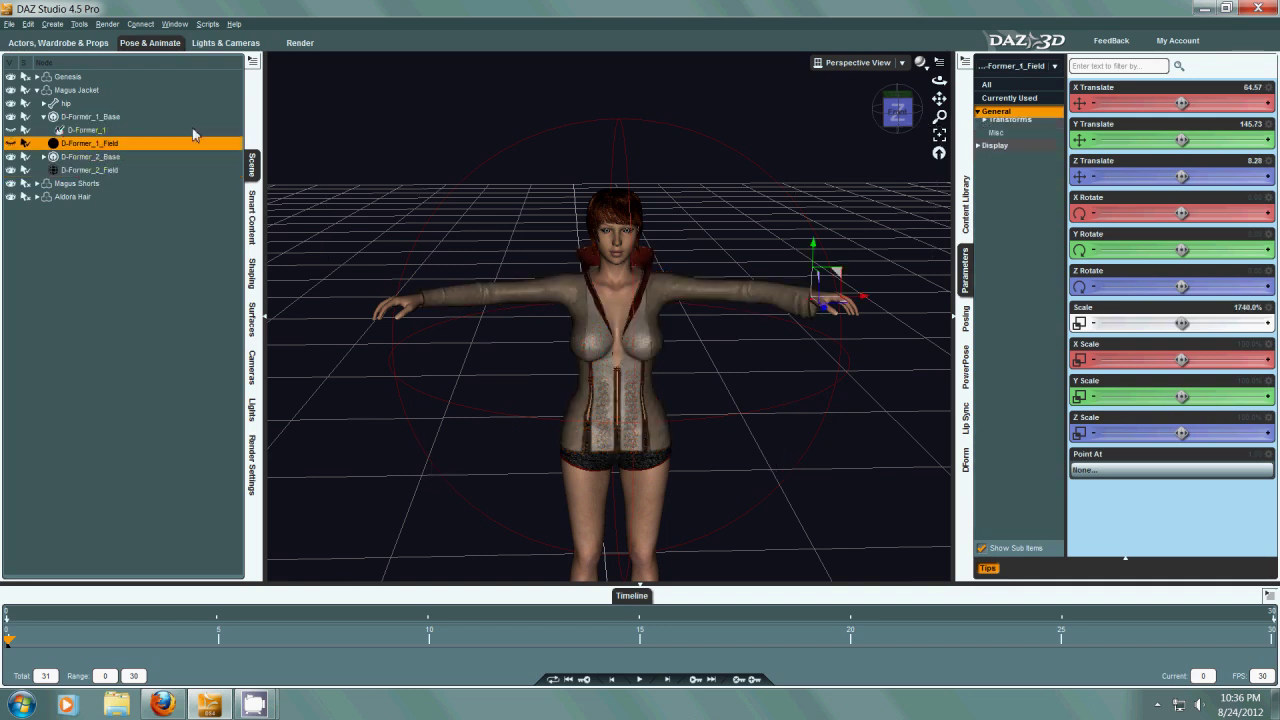
pyautogui.click(1245, 87)
pyautogui.rightClick(1197, 86)
pyautogui.click(1222, 149)
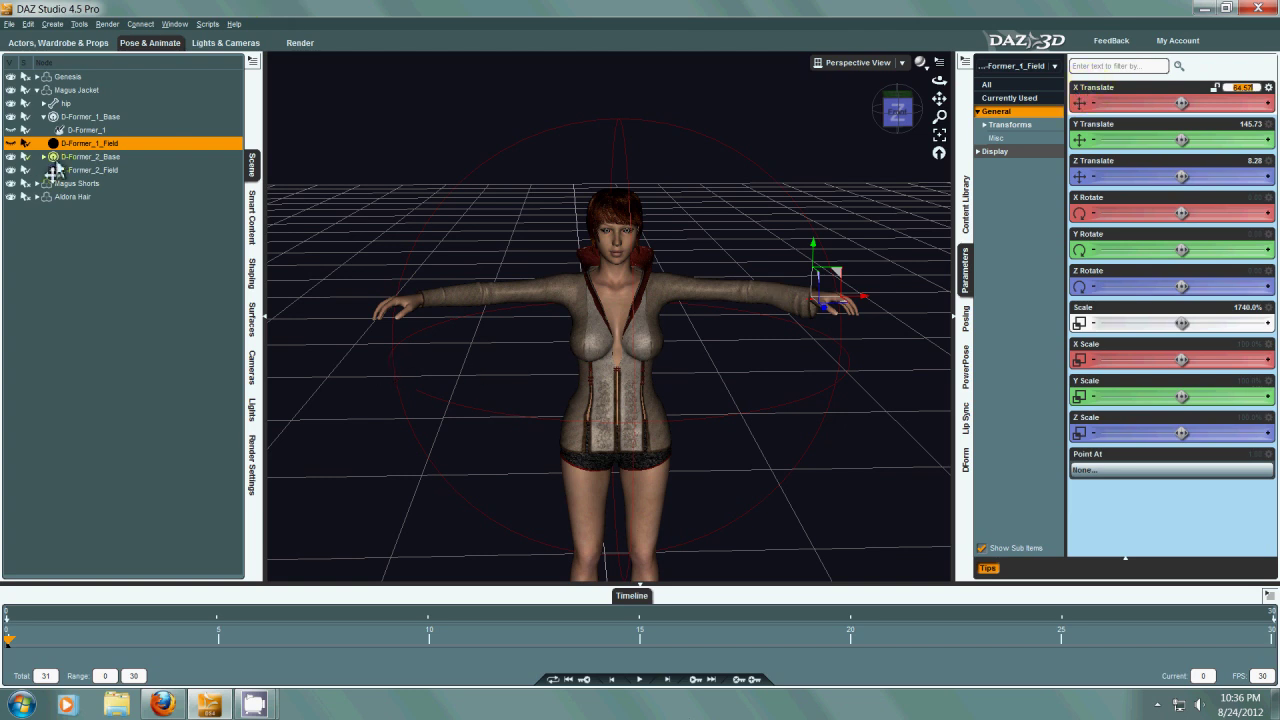
pyautogui.click(85, 170)
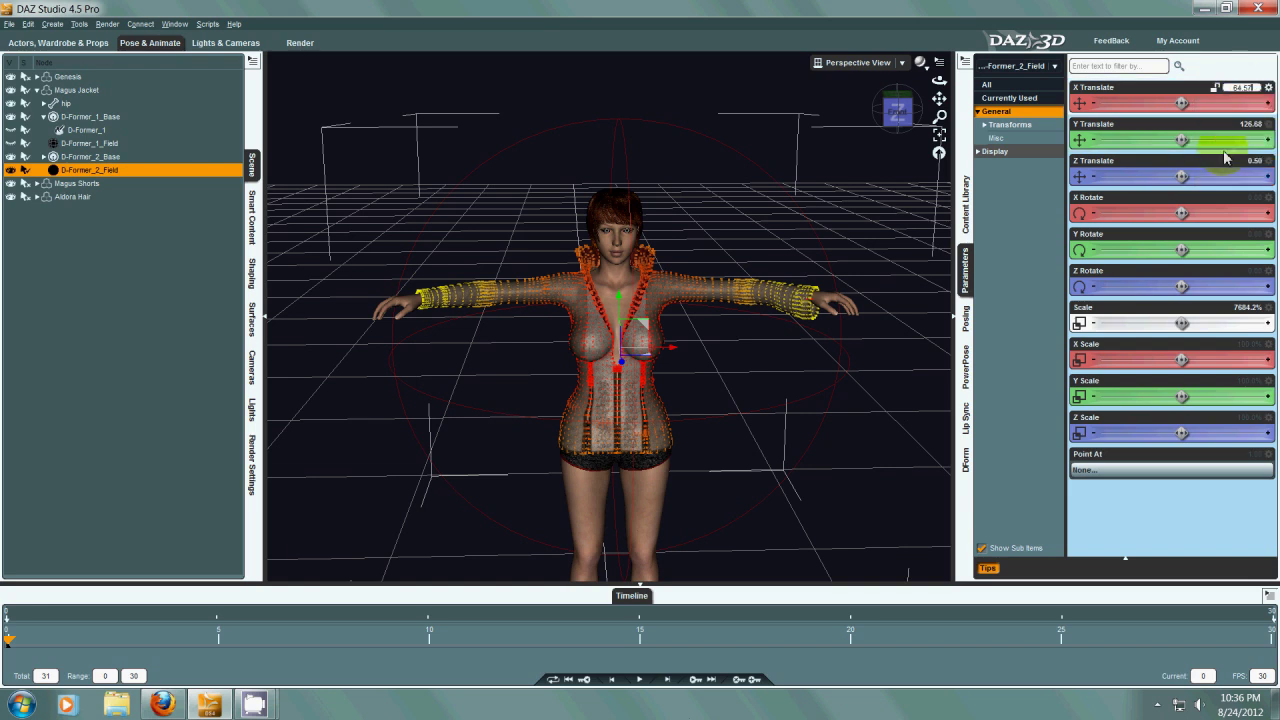
pyautogui.click(1238, 88)
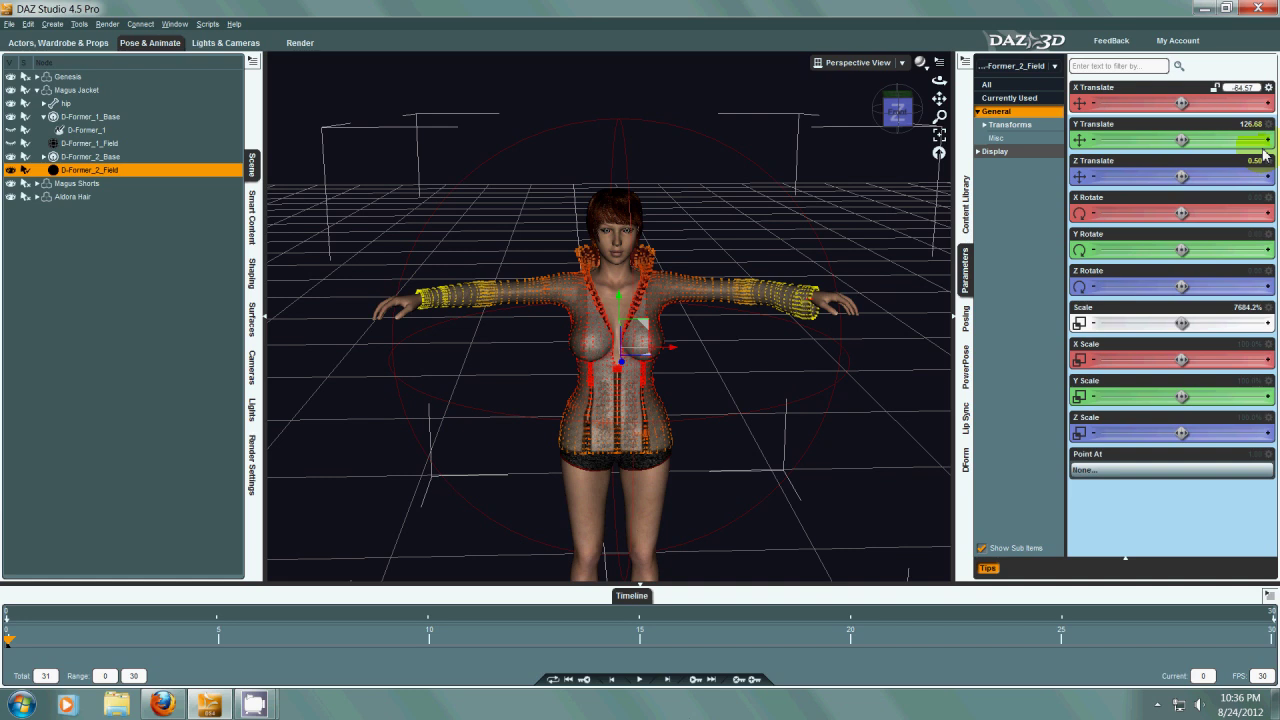
pyautogui.write('-64.57')
pyautogui.press('Return')
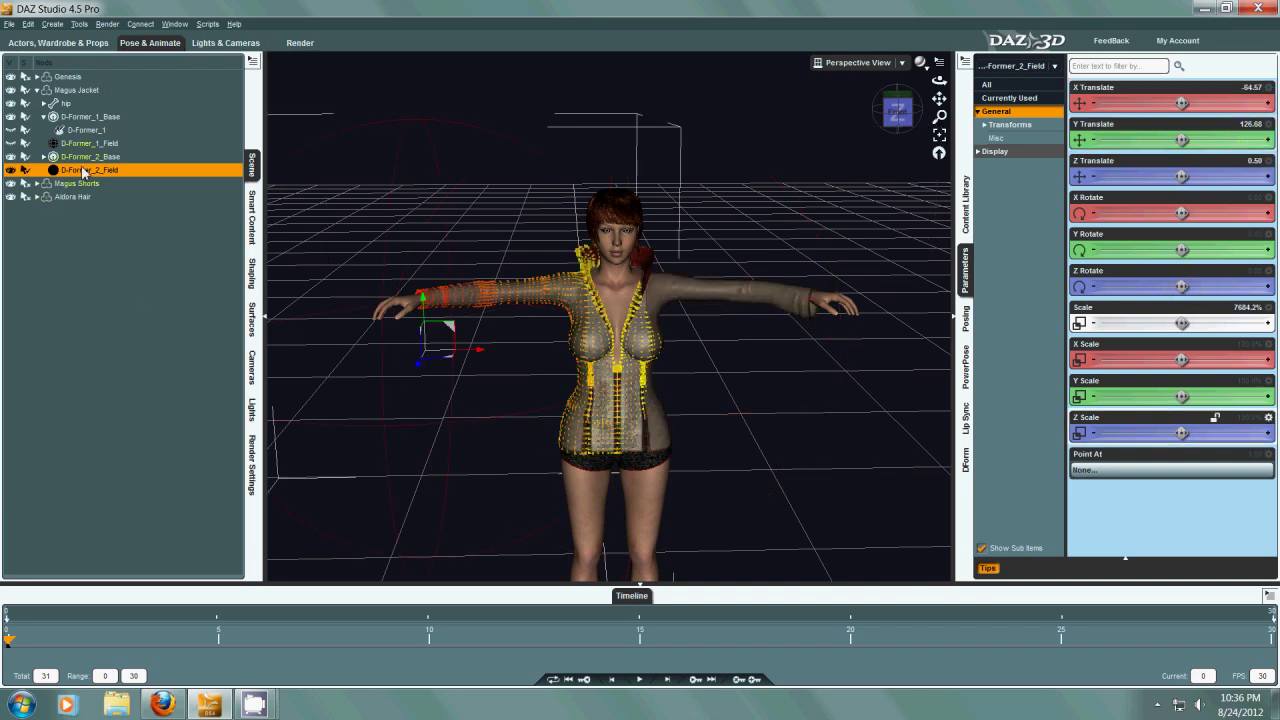
# - Copy the Y Translate value of D-Former_1_Field, 145.73, to D-Former_2_Field
pyautogui.click(100, 144)
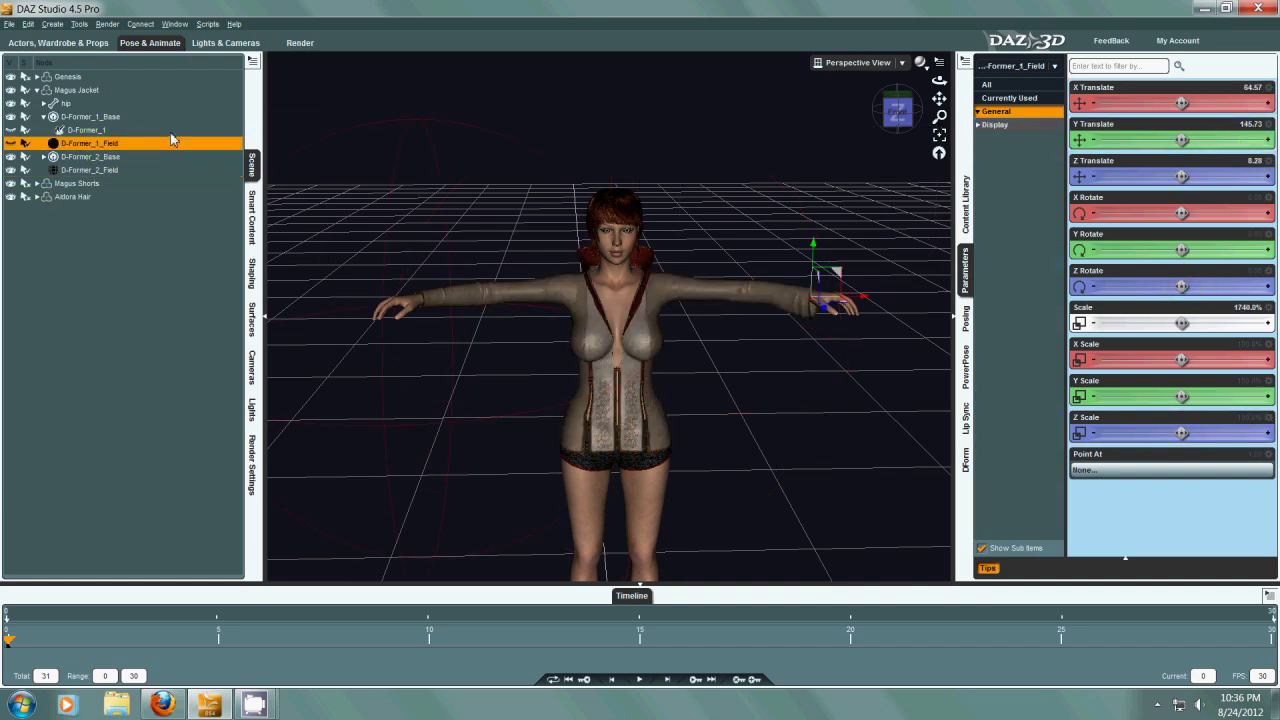
pyautogui.click(1246, 126)
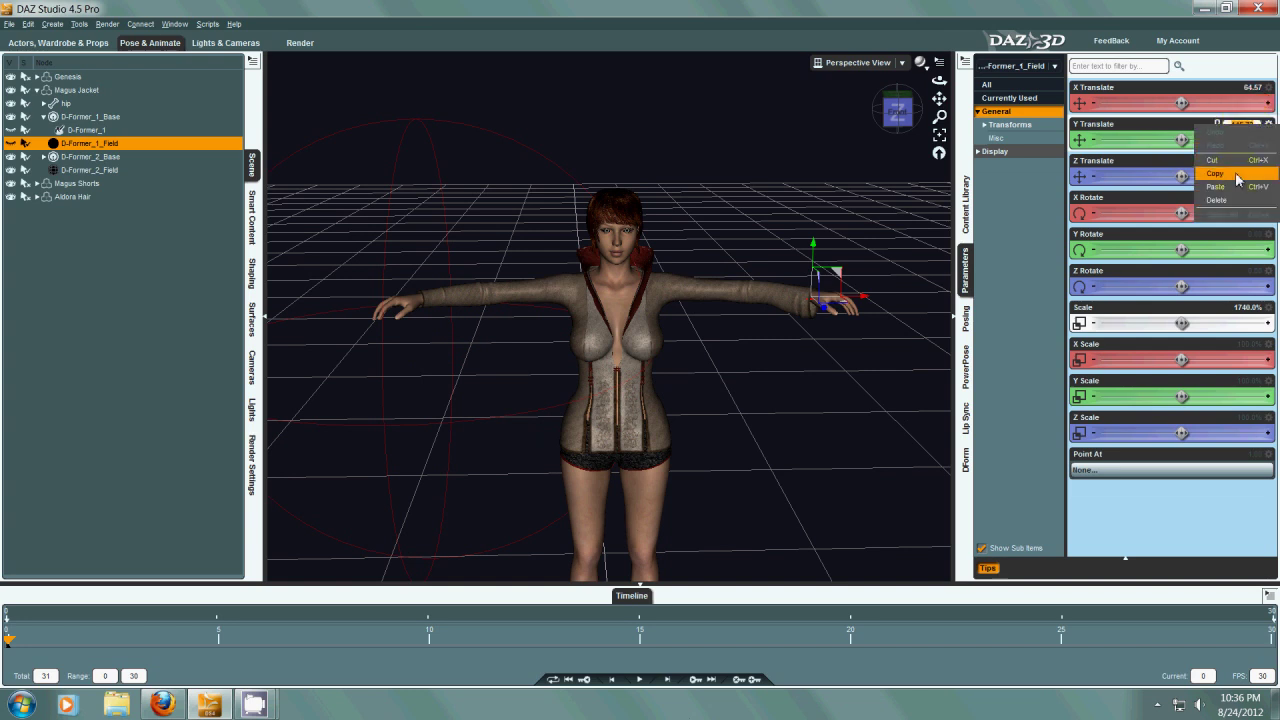
pyautogui.click(94, 170)
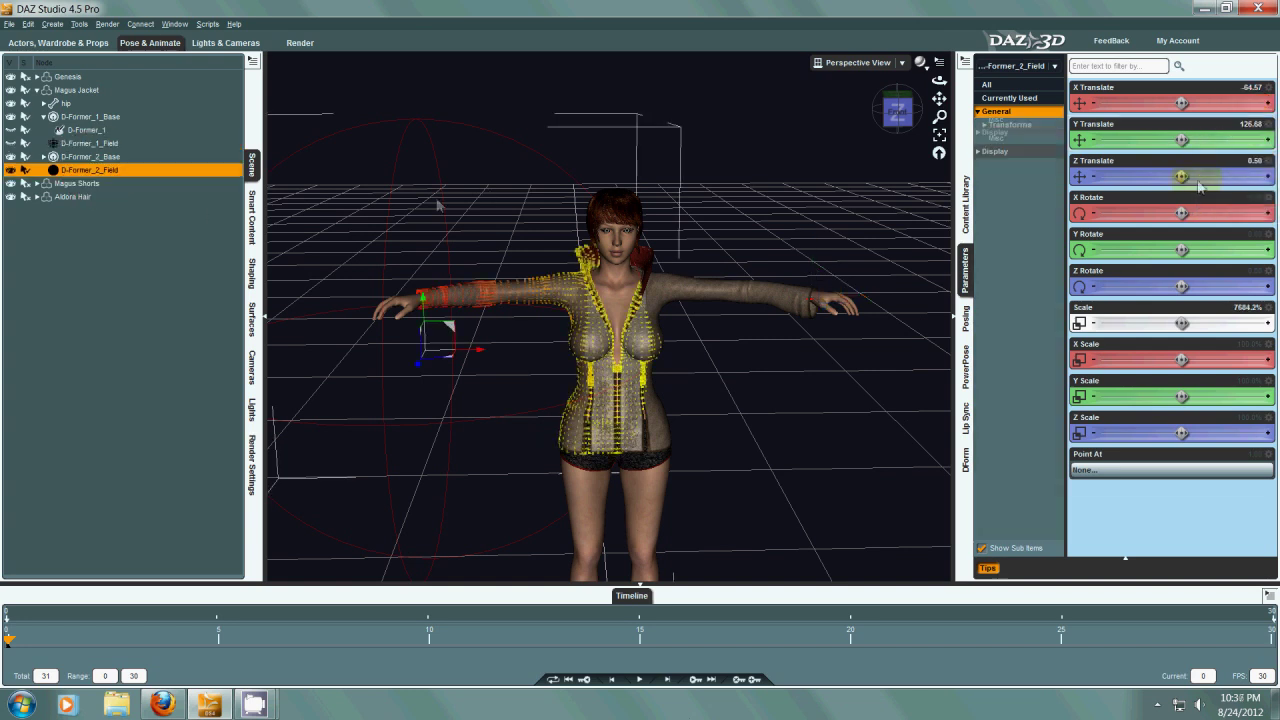
pyautogui.click(1247, 126)
pyautogui.click(1249, 125)
pyautogui.rightClick(1248, 125)
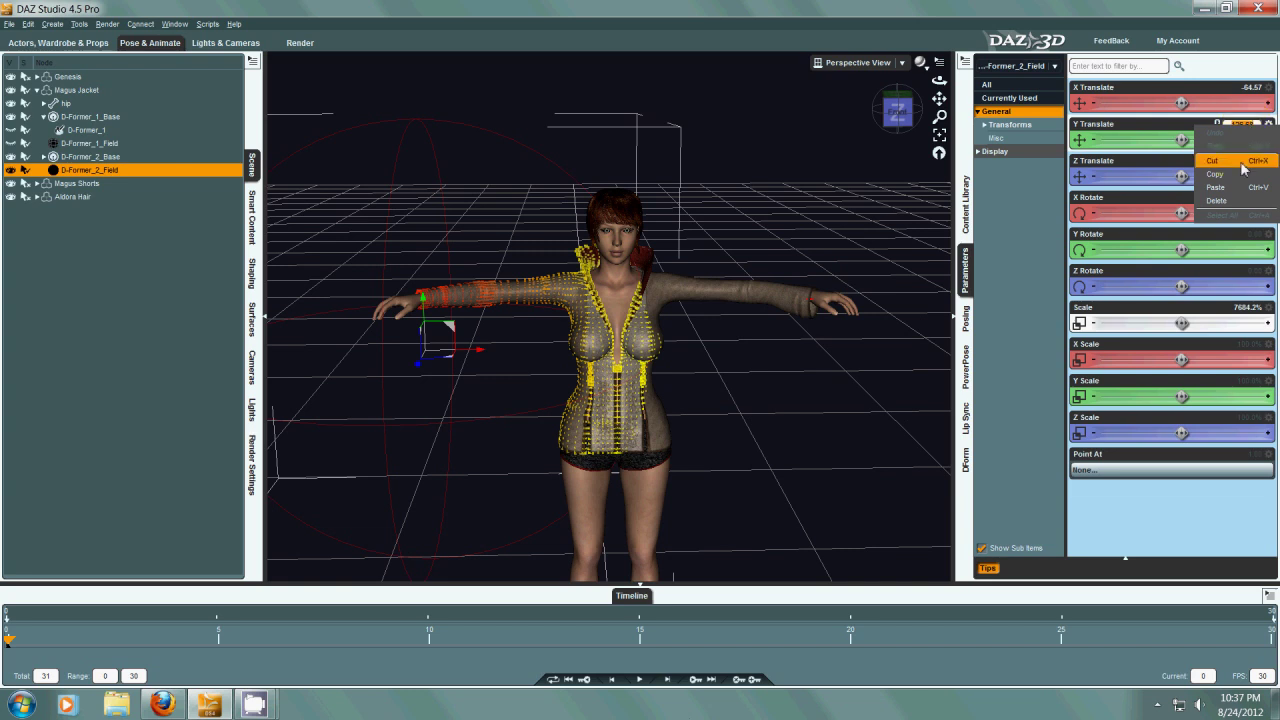
pyautogui.click(1226, 187)
pyautogui.press('Return')
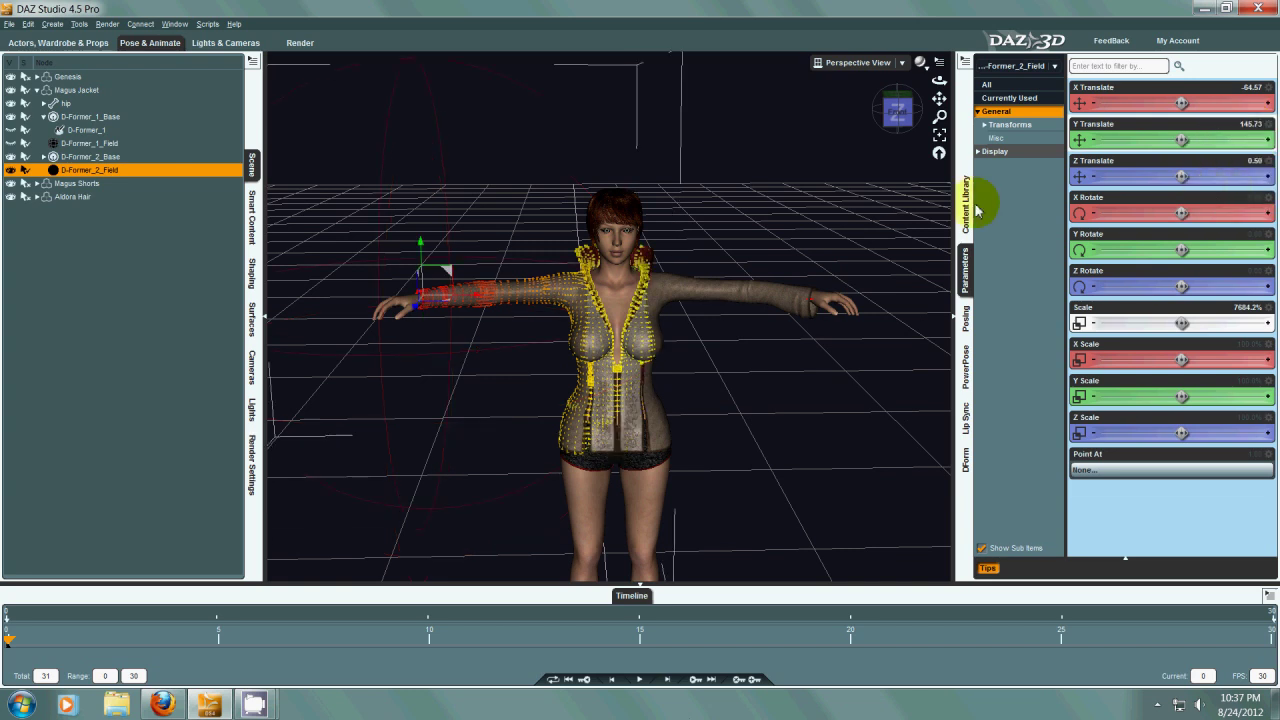
# - Copy the Z Translate value of D-Former_1_Field, 8.28, to D-Former_2_Field
pyautogui.click(86, 143)
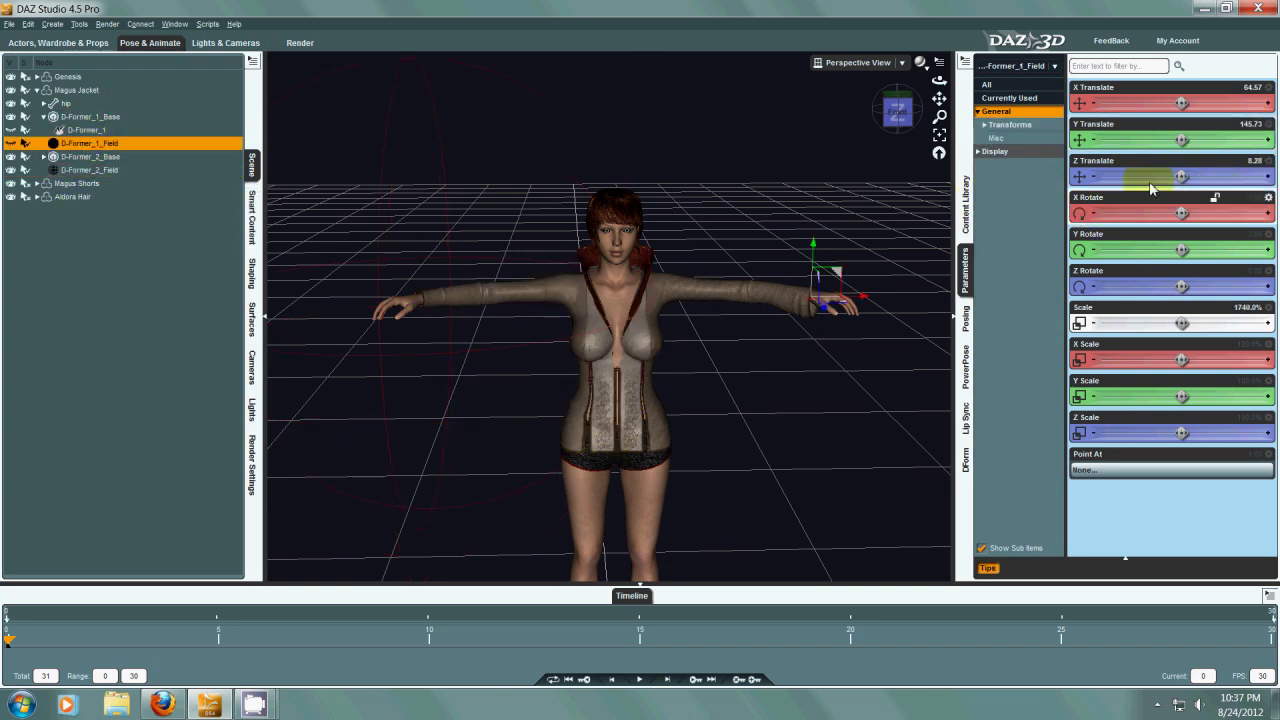
pyautogui.rightClick(1250, 162)
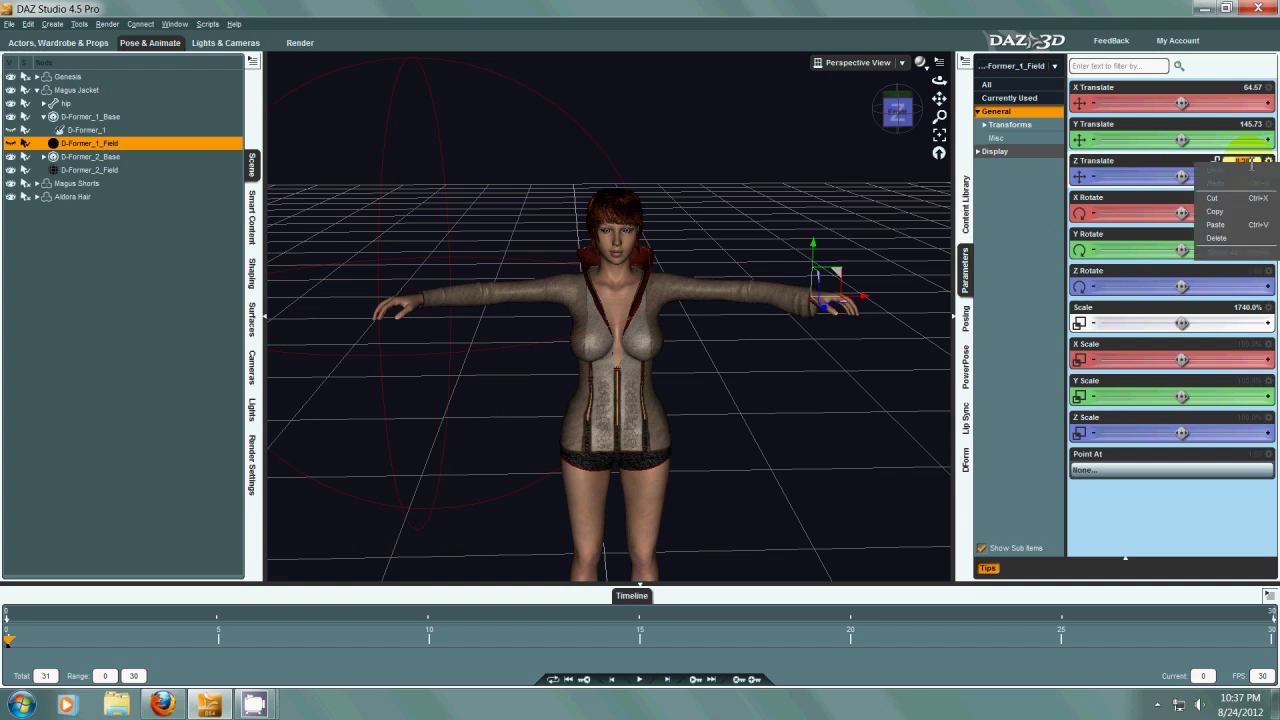
pyautogui.click(1234, 213)
pyautogui.click(95, 170)
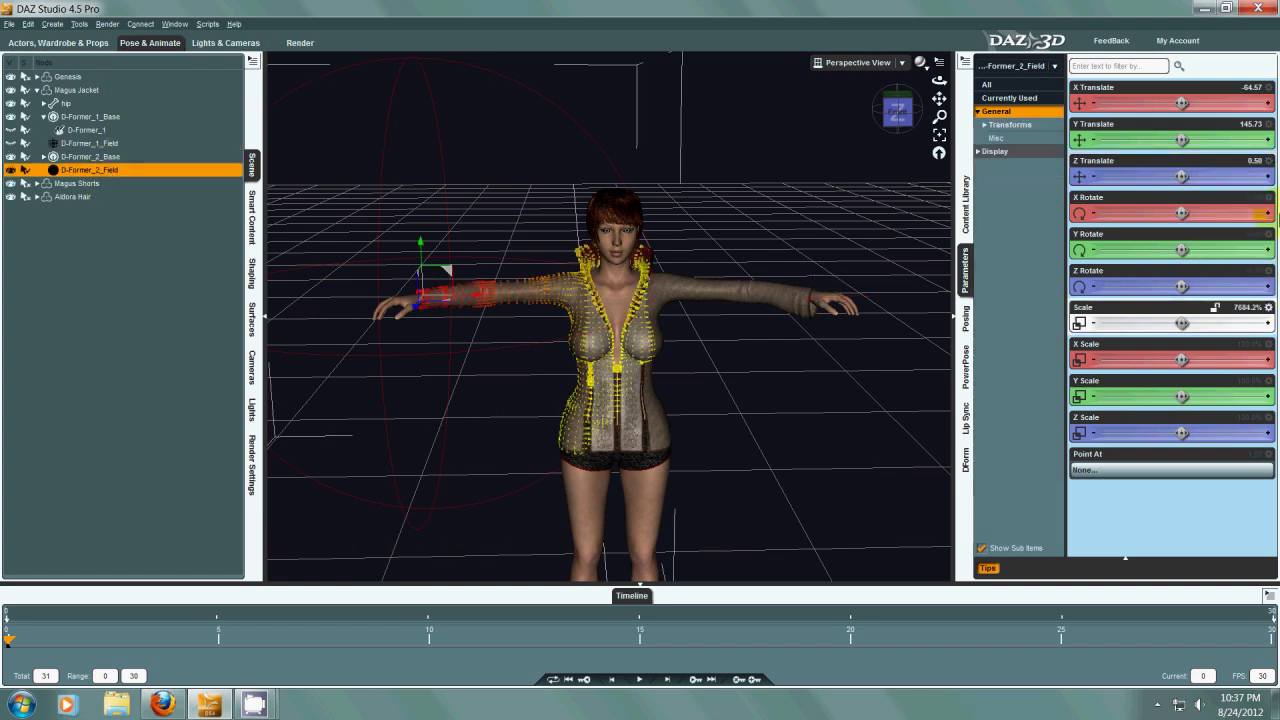
pyautogui.rightClick(1256, 167)
pyautogui.click(1218, 225)
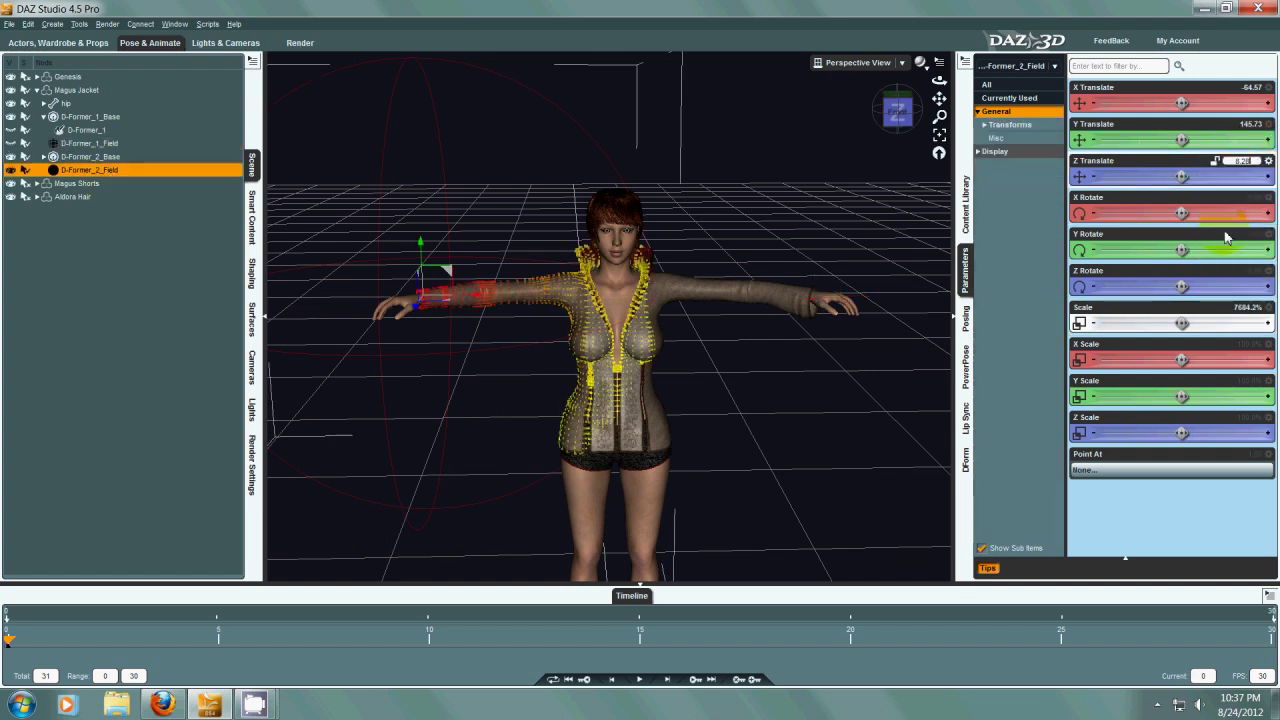
# - Set the X Translate of D-Former_2_Base to -64.57, matching D-Former_2_Field
pyautogui.click(85, 157)
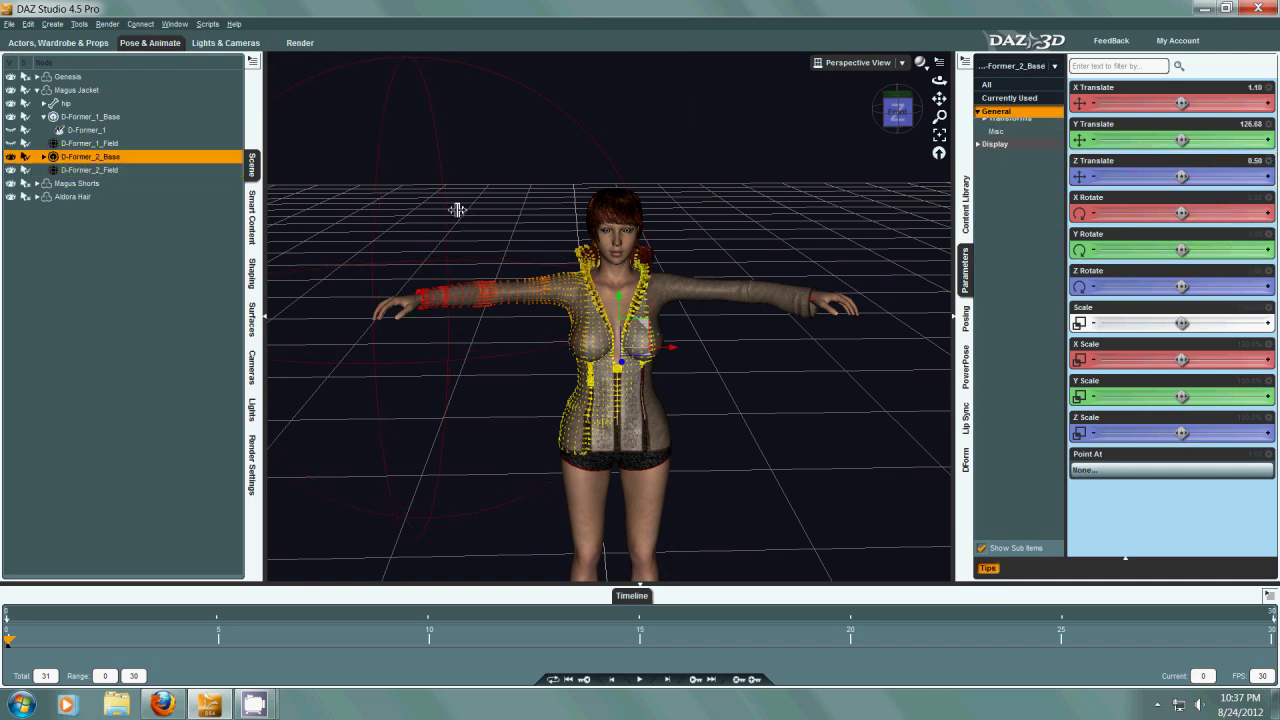
pyautogui.click(151, 170)
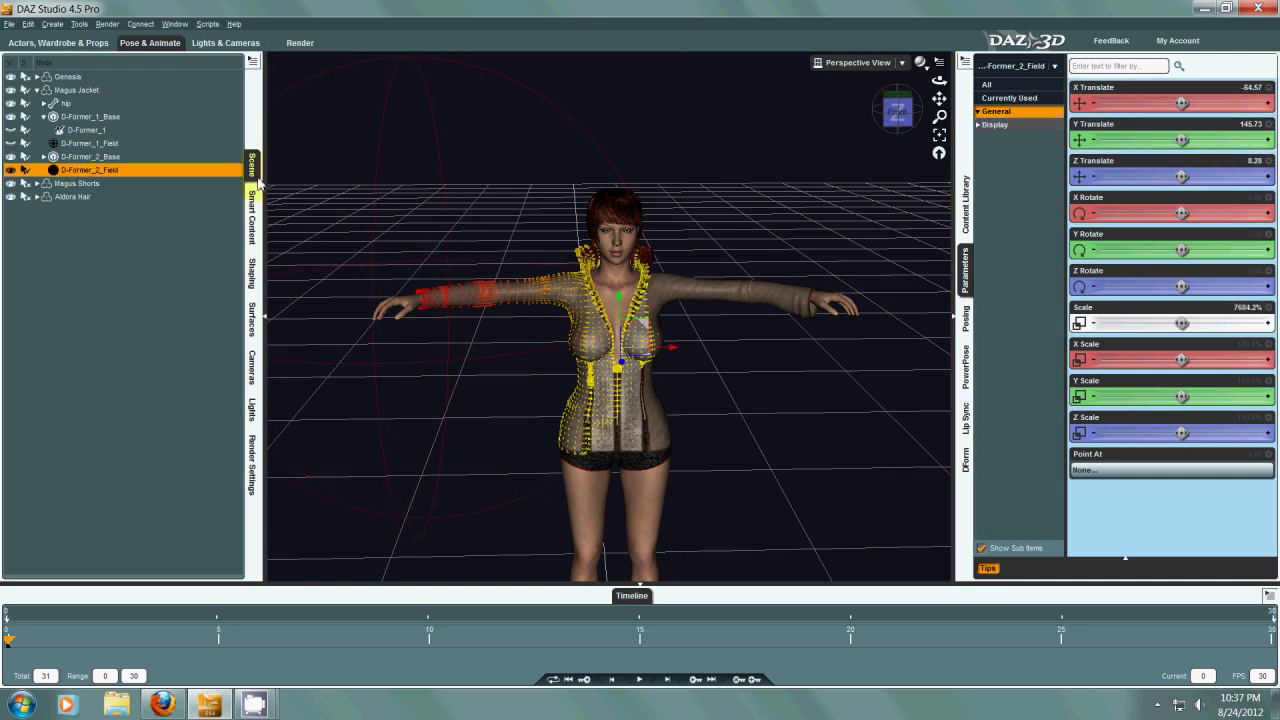
pyautogui.click(1245, 87)
pyautogui.click(88, 157)
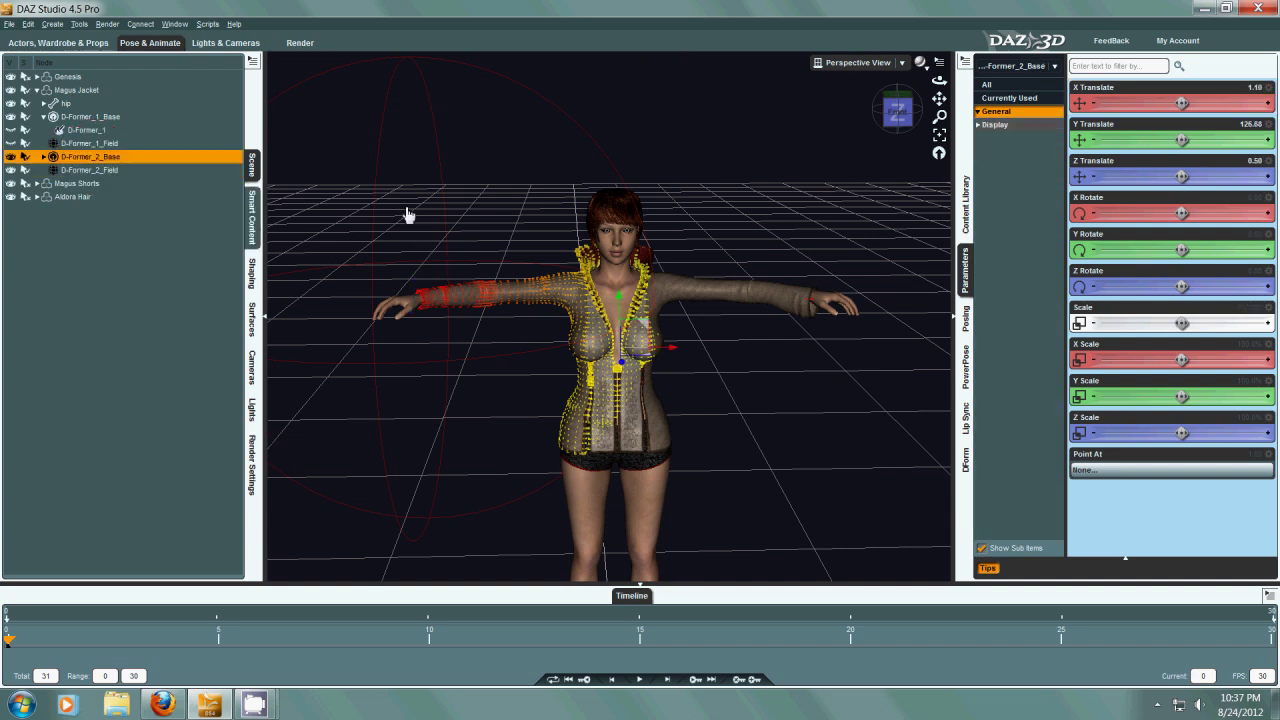
pyautogui.click(1245, 88)
pyautogui.write('-64.57')
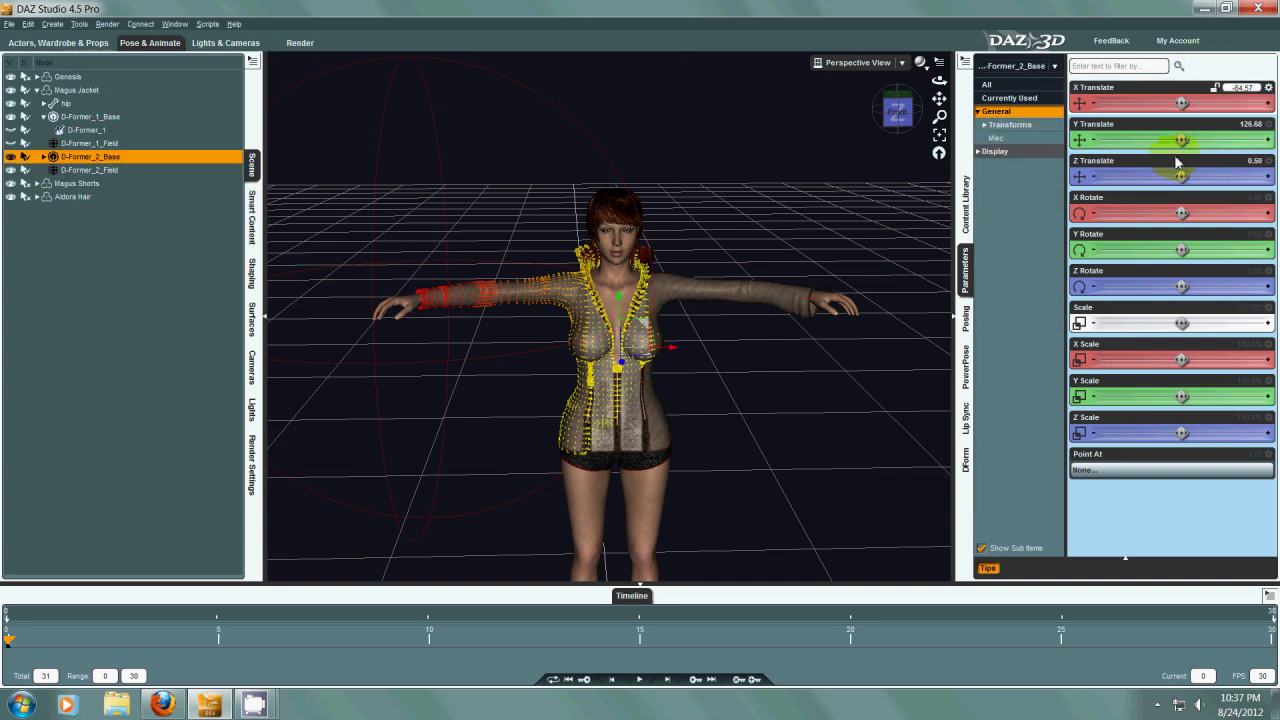
pyautogui.press('Return')
# - Copy the Y Translate value of D-Former_2_Field, 145.73, to D-Former_2_Base
pyautogui.click(89, 170)
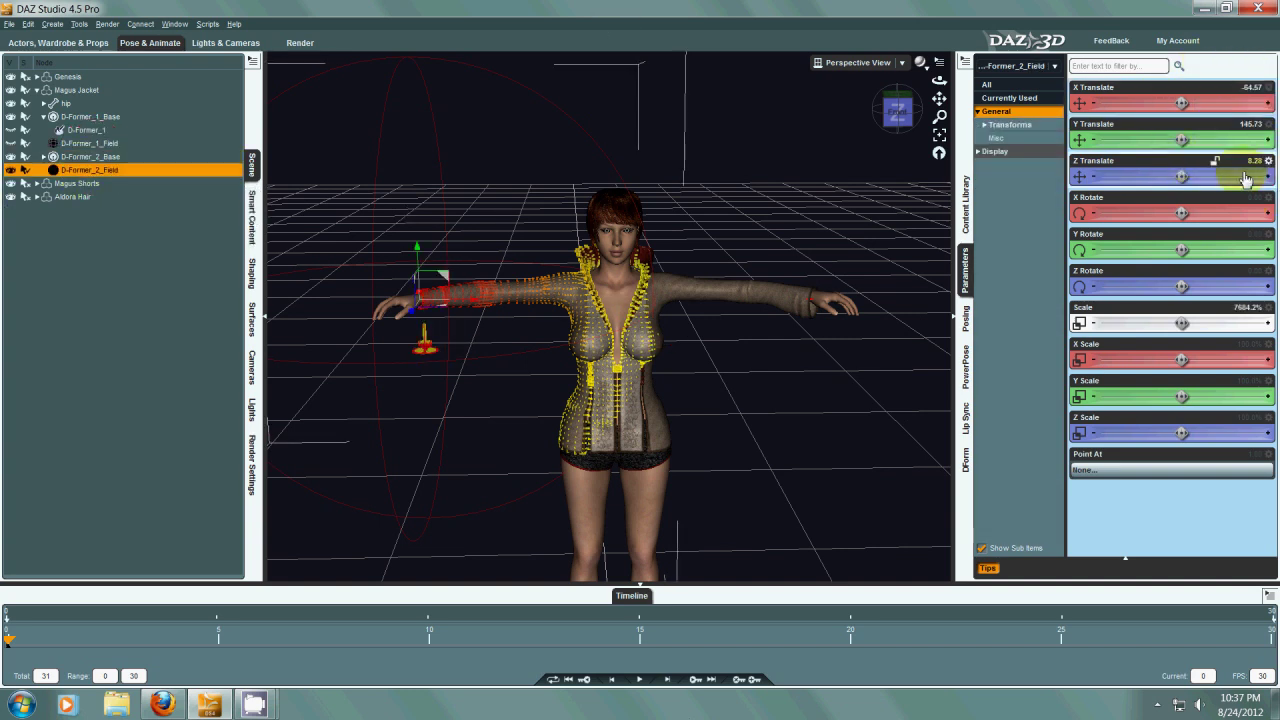
pyautogui.click(1248, 125)
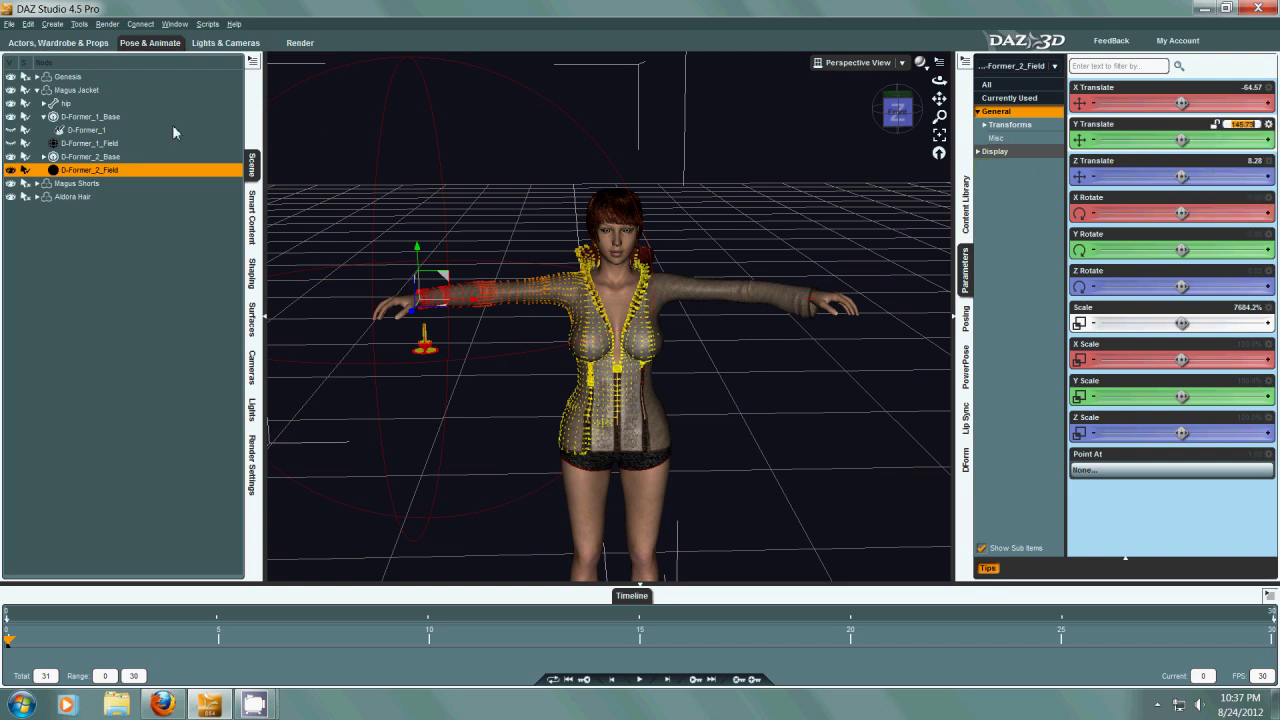
pyautogui.click(110, 162)
pyautogui.click(1242, 125)
pyautogui.rightClick(1242, 126)
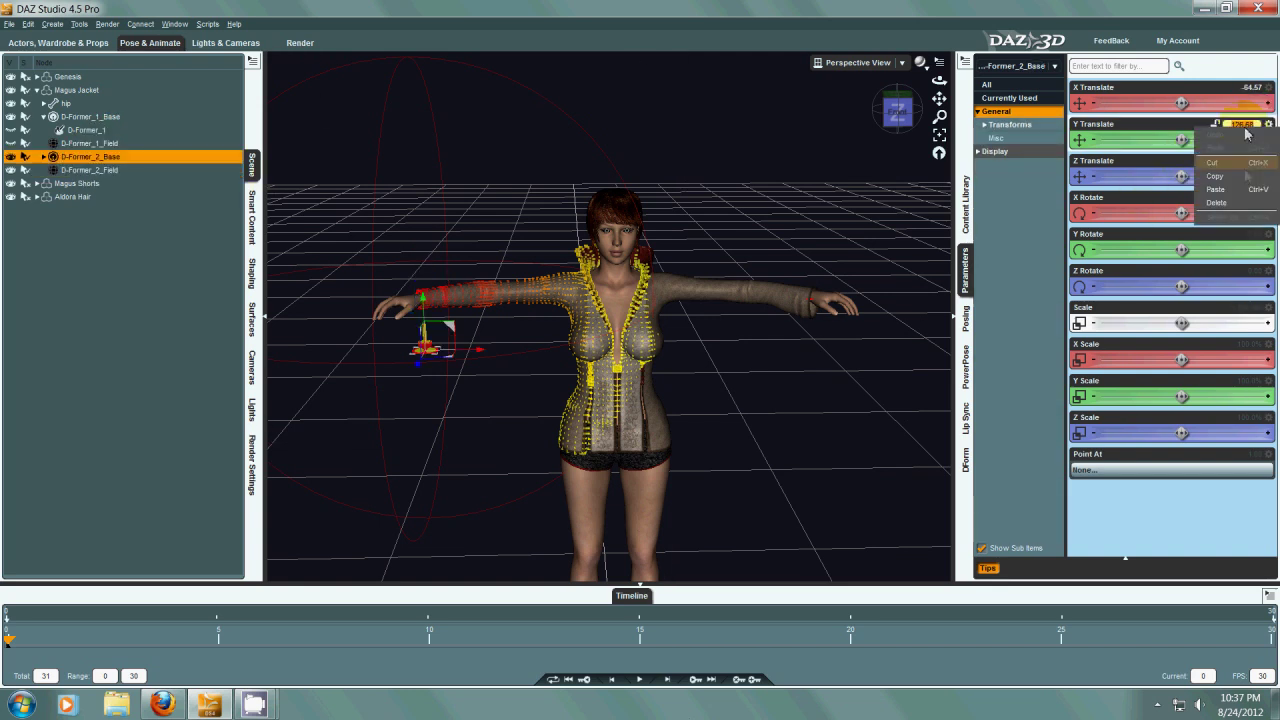
pyautogui.click(1216, 189)
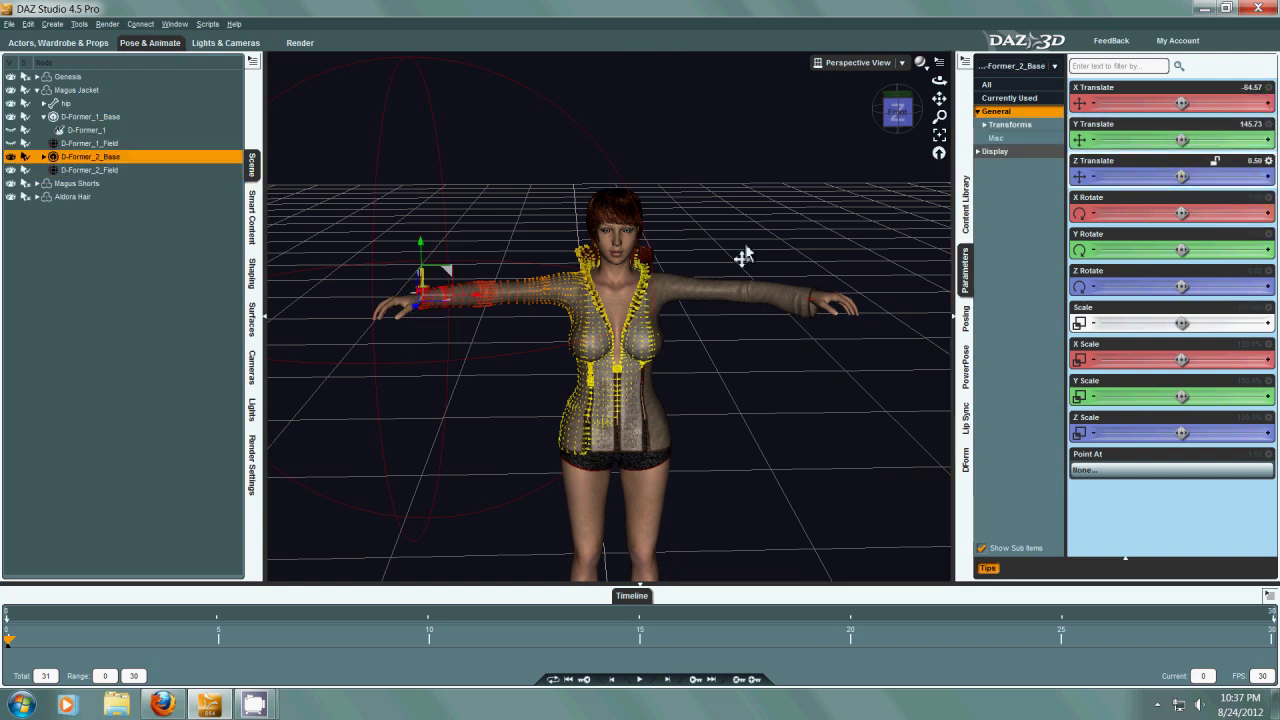
# - Copy the Z Translate value of D-Former_2_Field, 8.28, to D-Former_2_Base
pyautogui.click(98, 172)
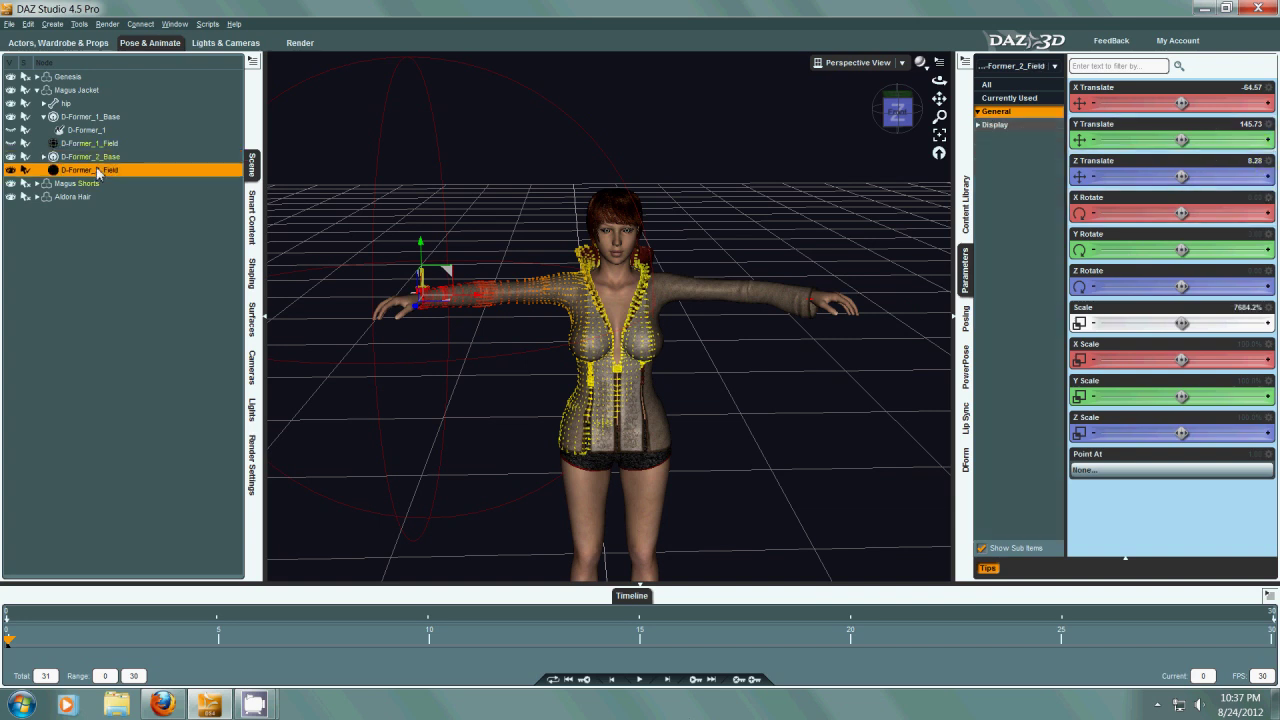
pyautogui.click(1243, 161)
pyautogui.rightClick(1243, 161)
pyautogui.click(1230, 207)
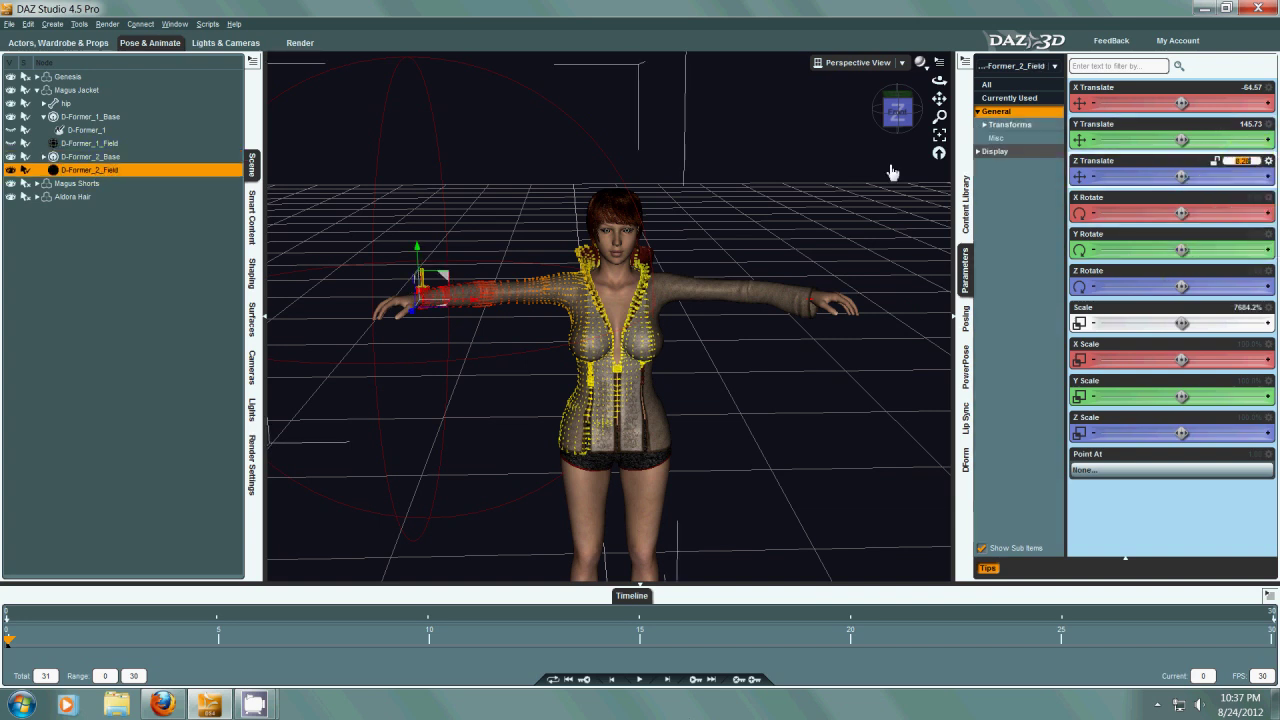
pyautogui.click(118, 163)
pyautogui.click(1240, 160)
pyautogui.rightClick(1240, 161)
pyautogui.click(1231, 220)
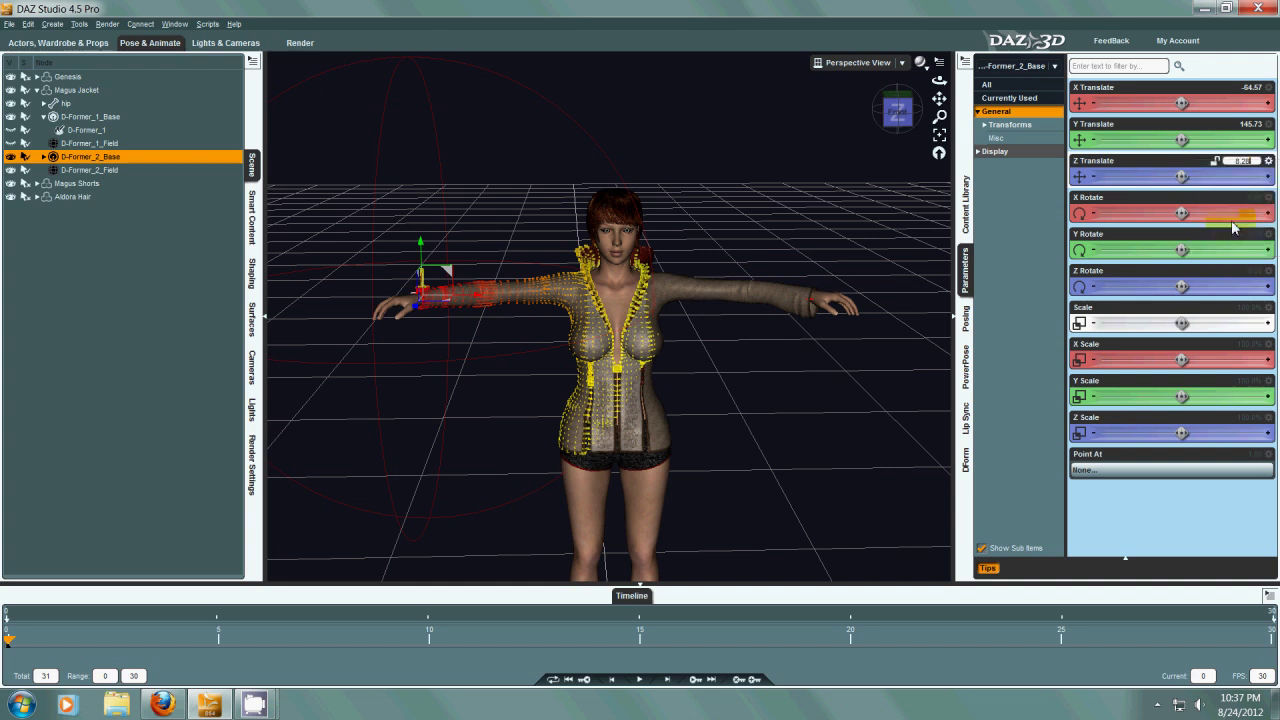
pyautogui.press('Return')
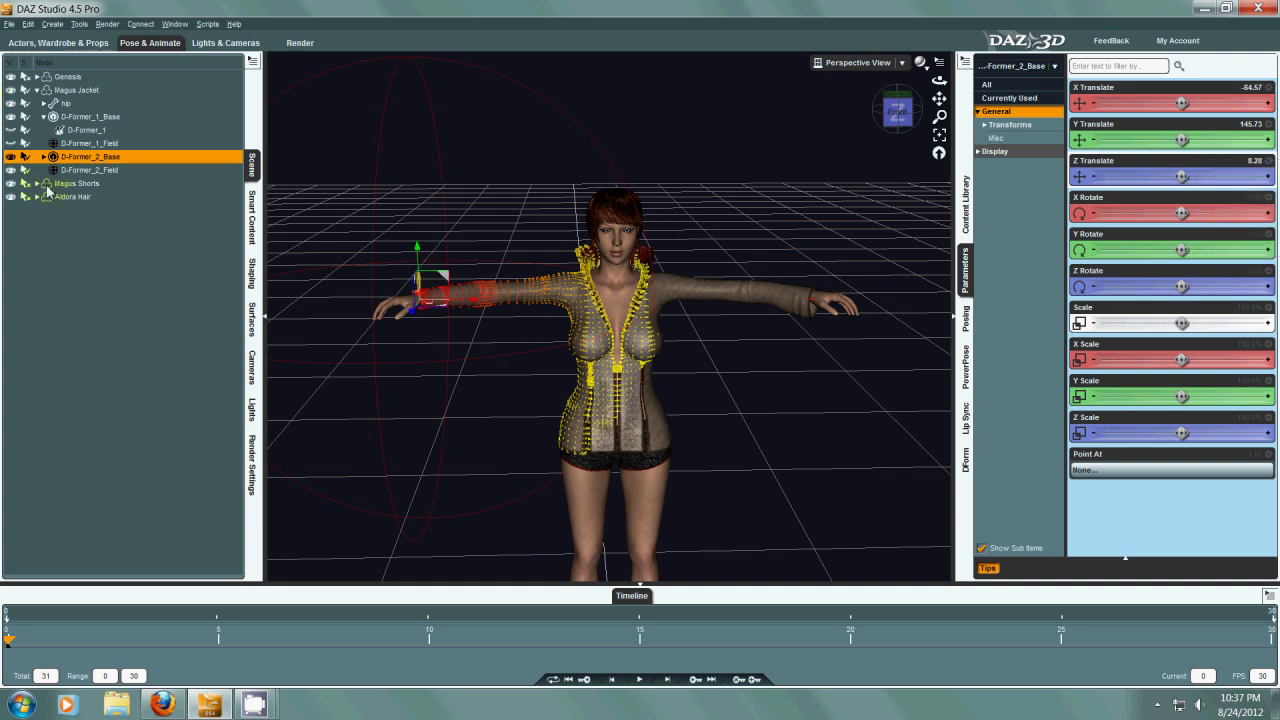
# - Copy the X Translate value of D-Former_1 to the D-Former_2 node under its base and make it negative, setting it to -1.12
pyautogui.click(42, 158)
pyautogui.click(75, 167)
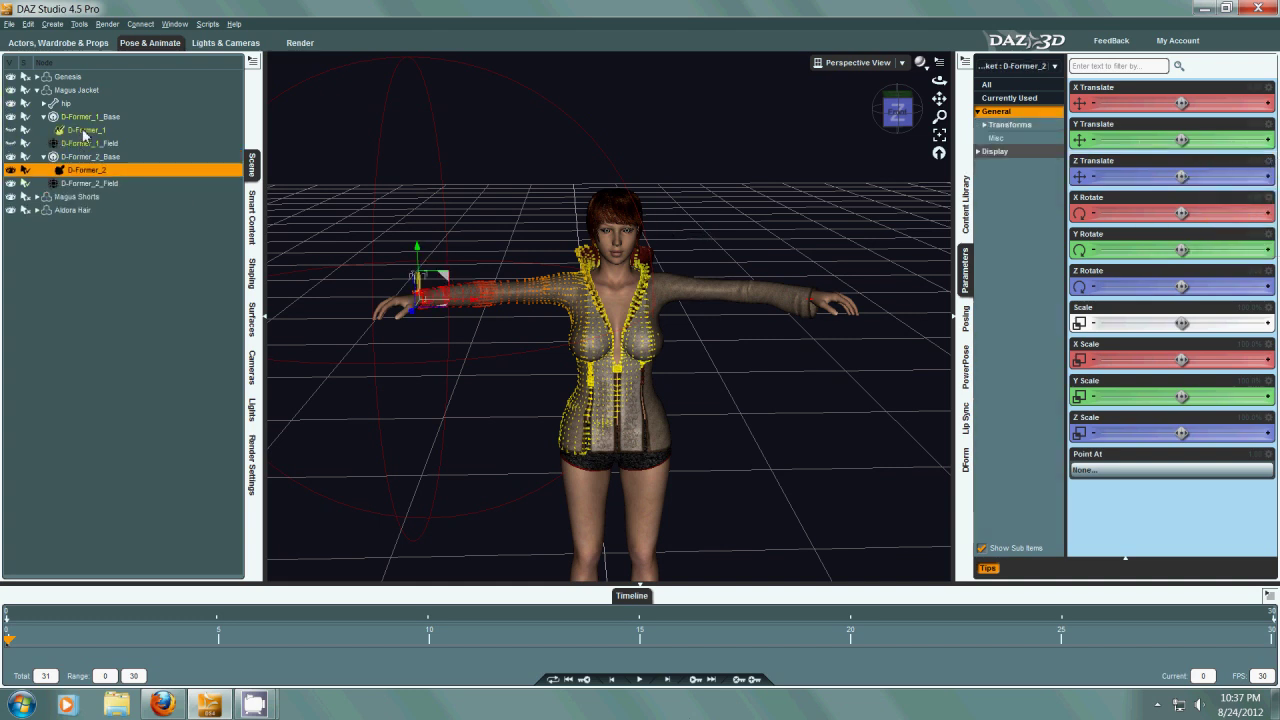
pyautogui.click(83, 130)
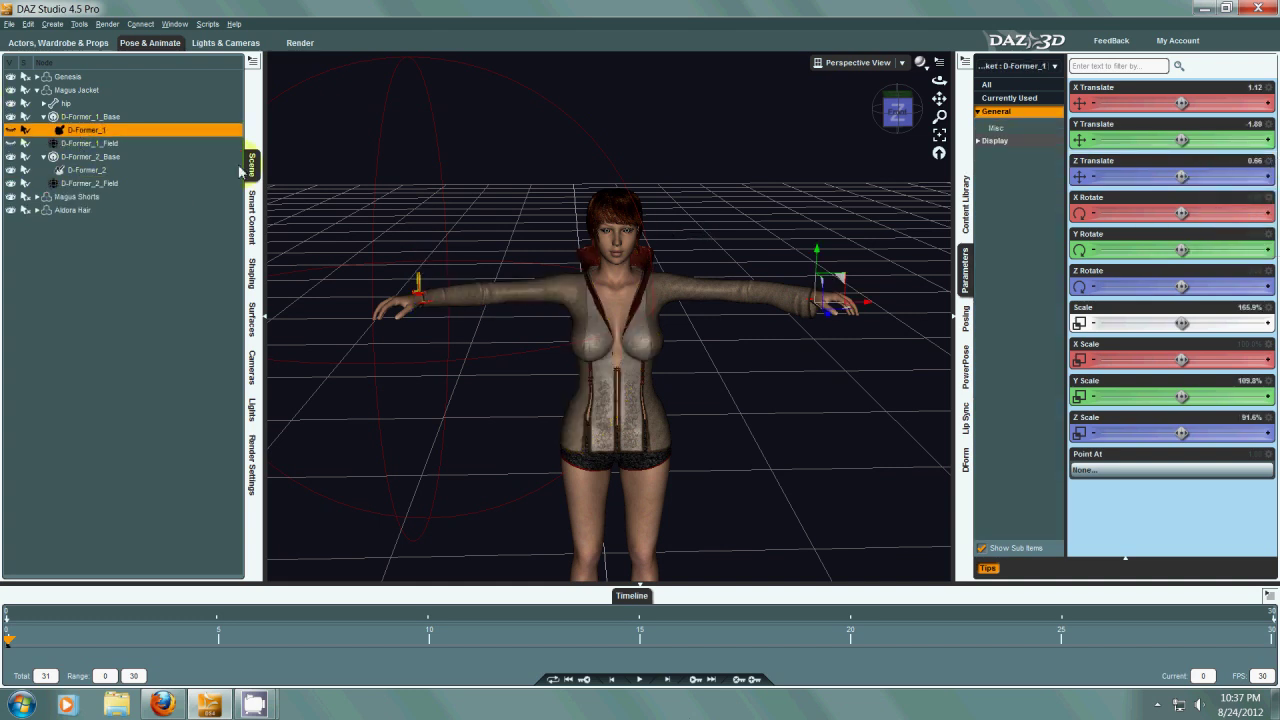
pyautogui.click(1255, 90)
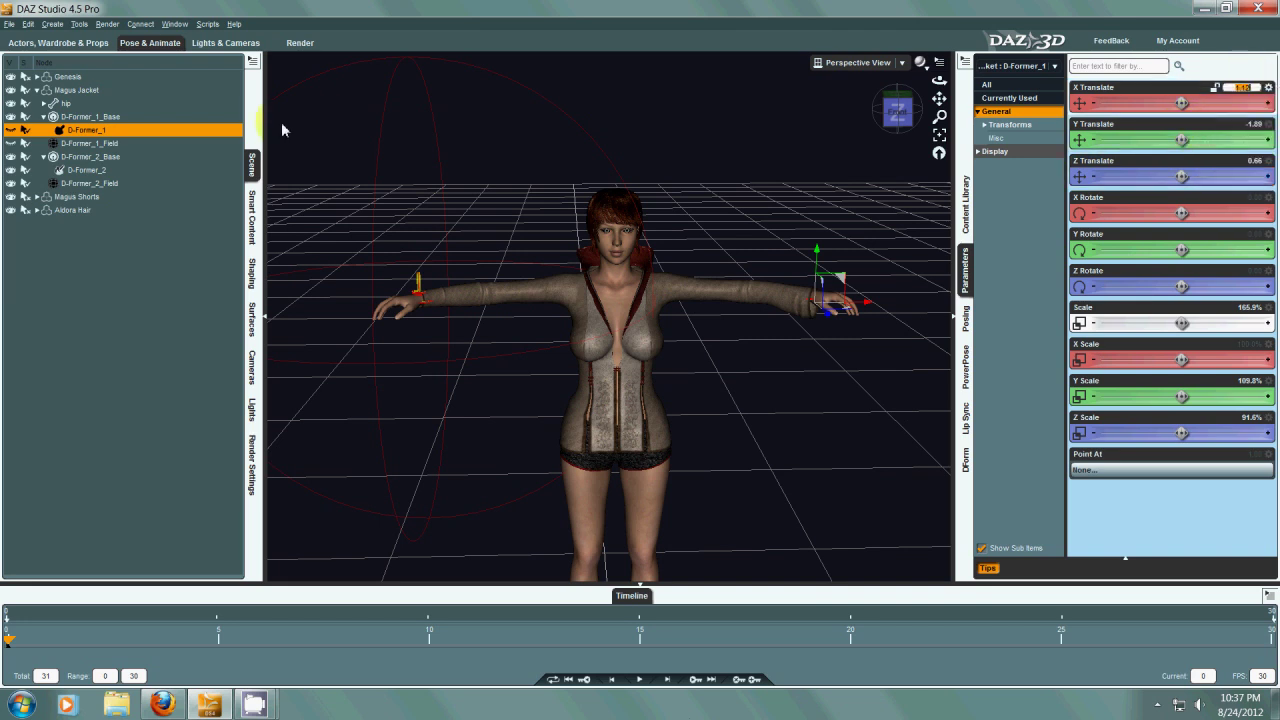
pyautogui.click(87, 170)
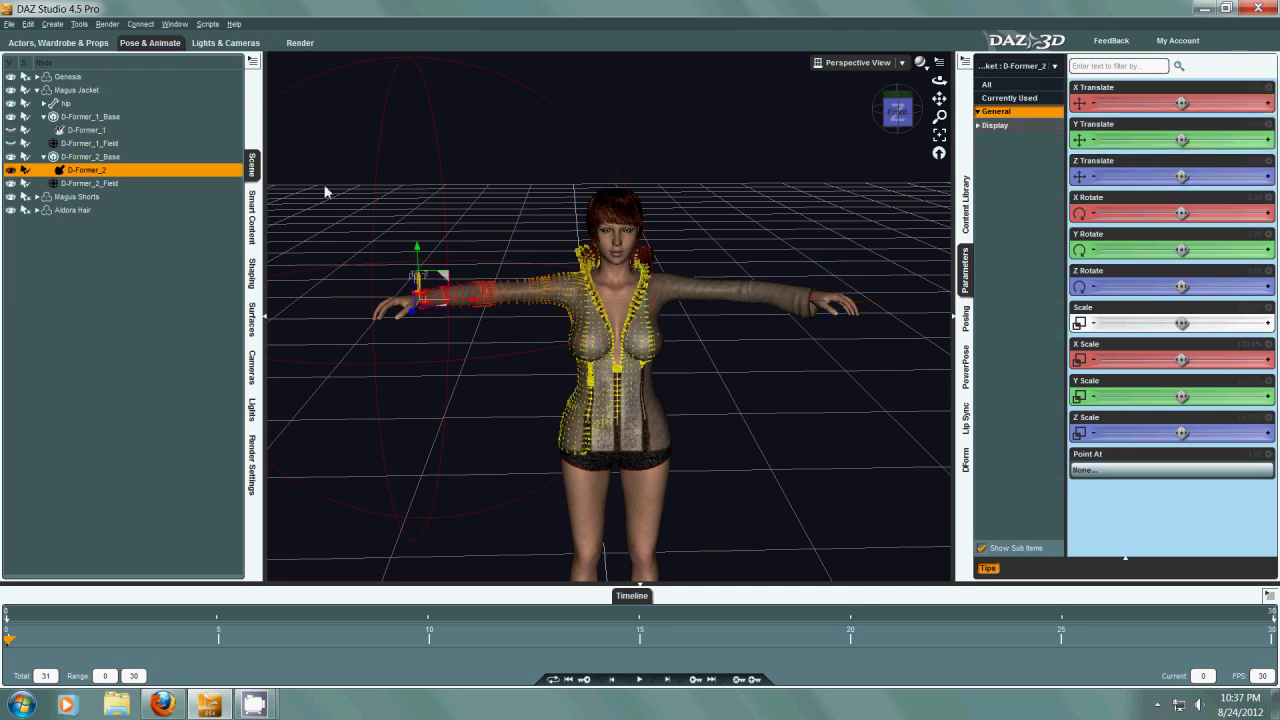
pyautogui.click(1253, 90)
pyautogui.rightClick(1254, 90)
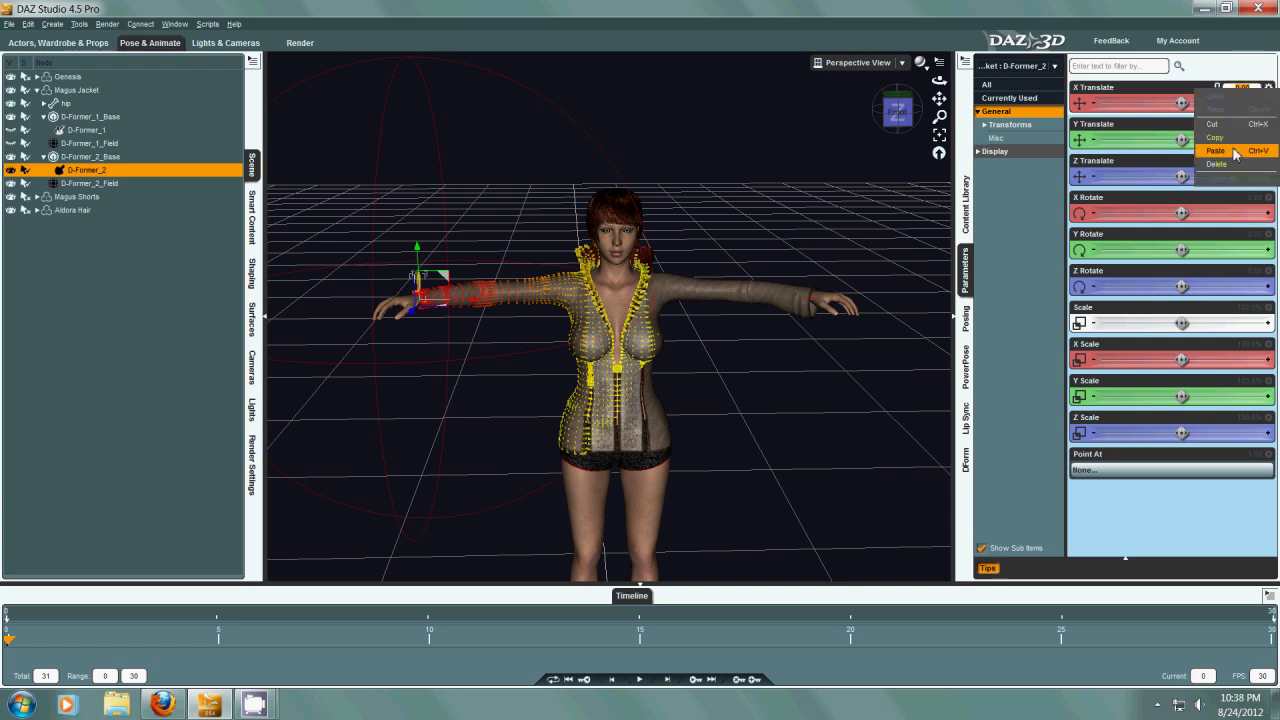
pyautogui.click(1234, 151)
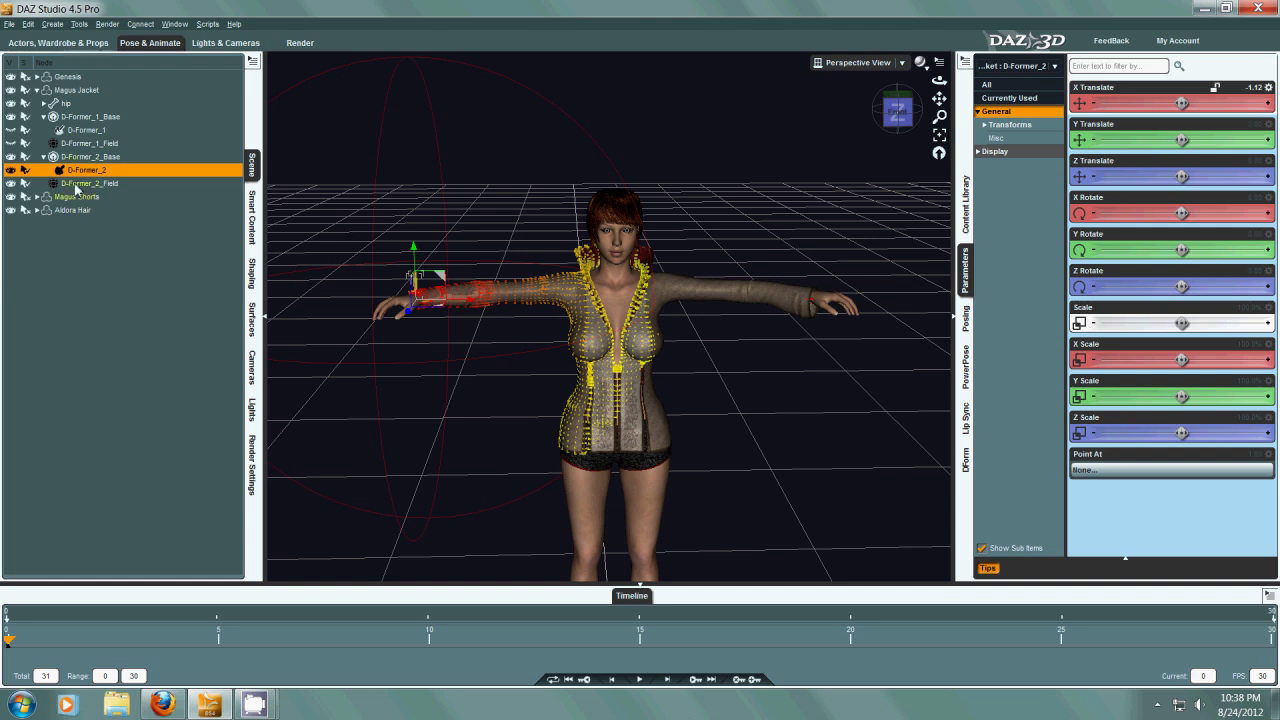
# - Copy the Y Translate value of D-Former_1, -1.89, to D-Former_2
pyautogui.click(84, 131)
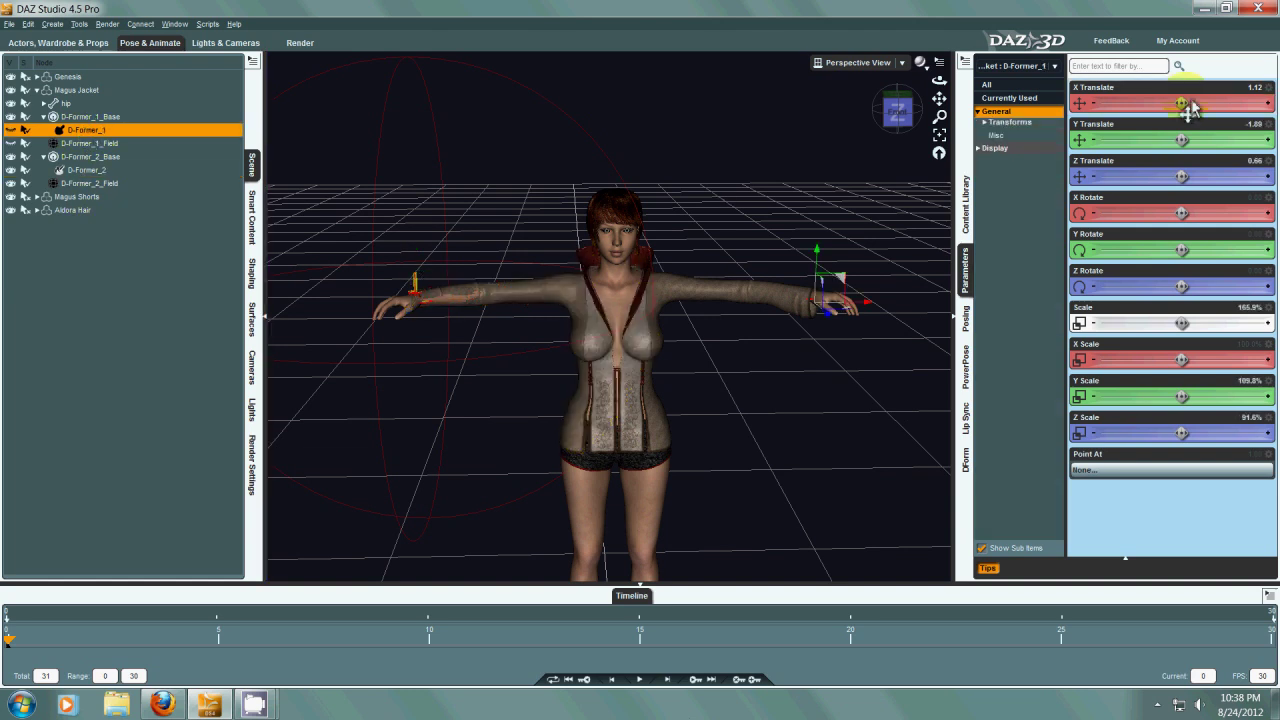
pyautogui.rightClick(1253, 126)
pyautogui.click(1240, 174)
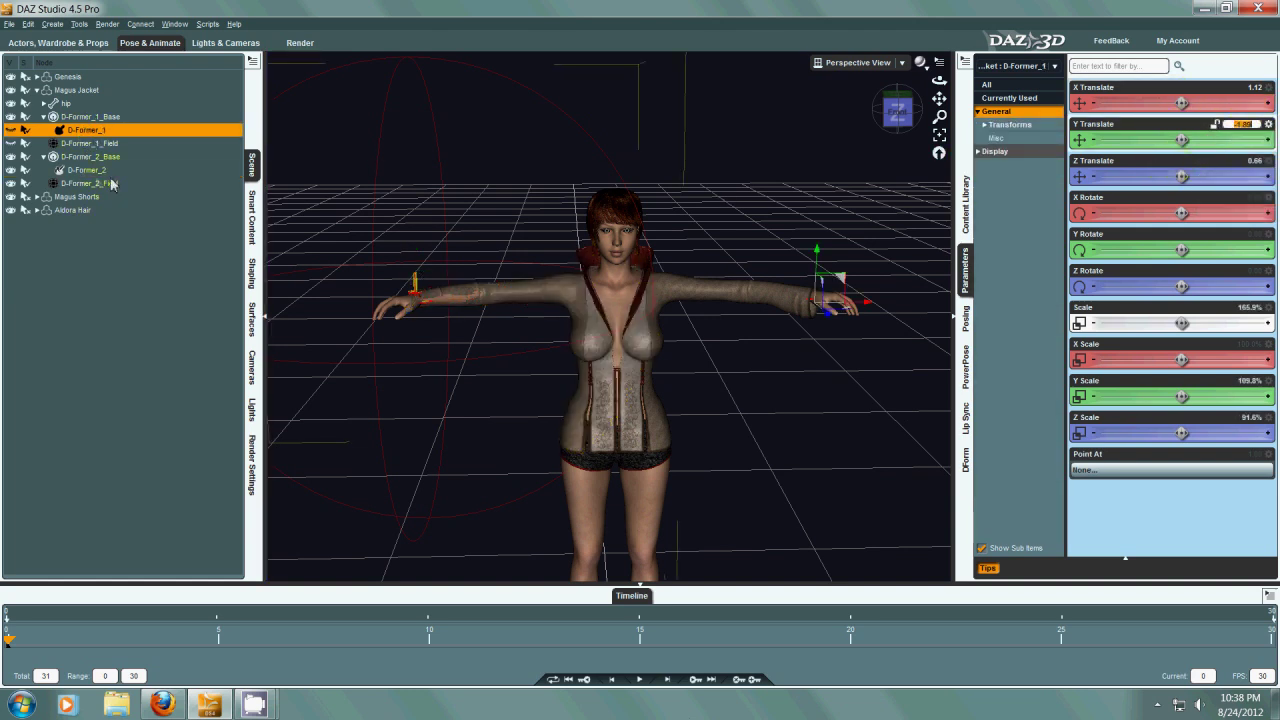
pyautogui.click(88, 171)
pyautogui.rightClick(1233, 125)
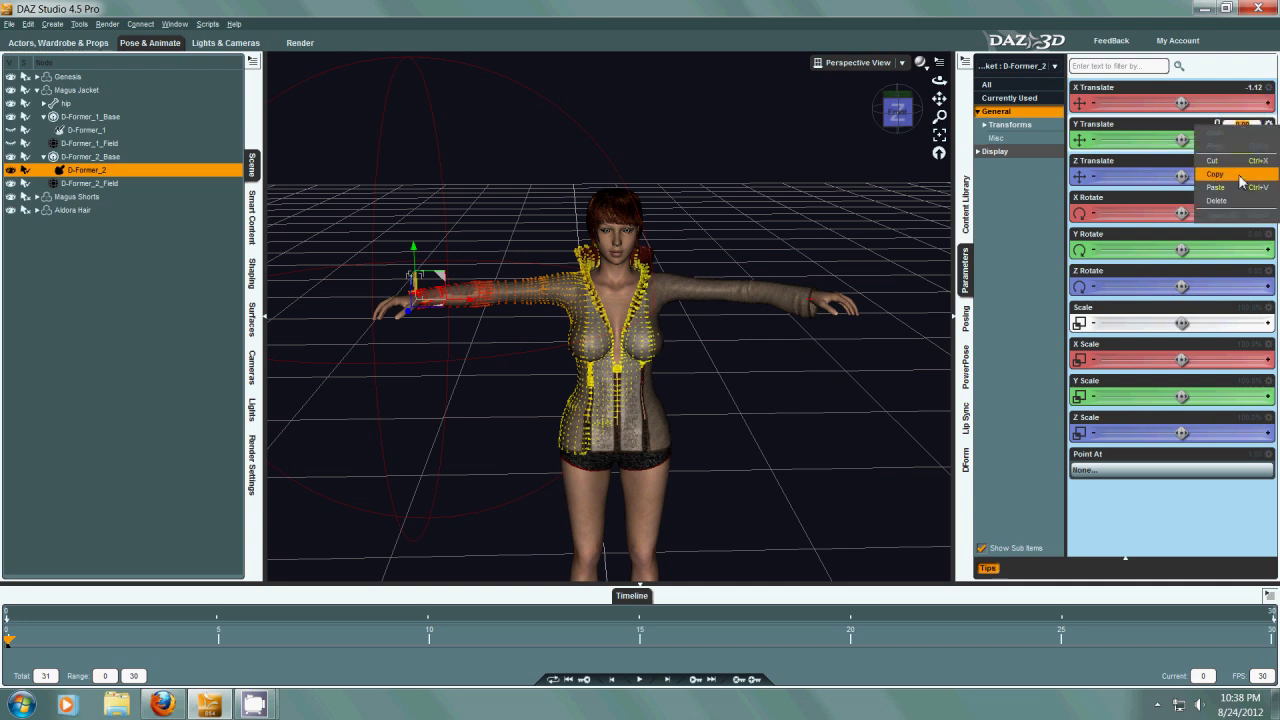
pyautogui.click(1215, 187)
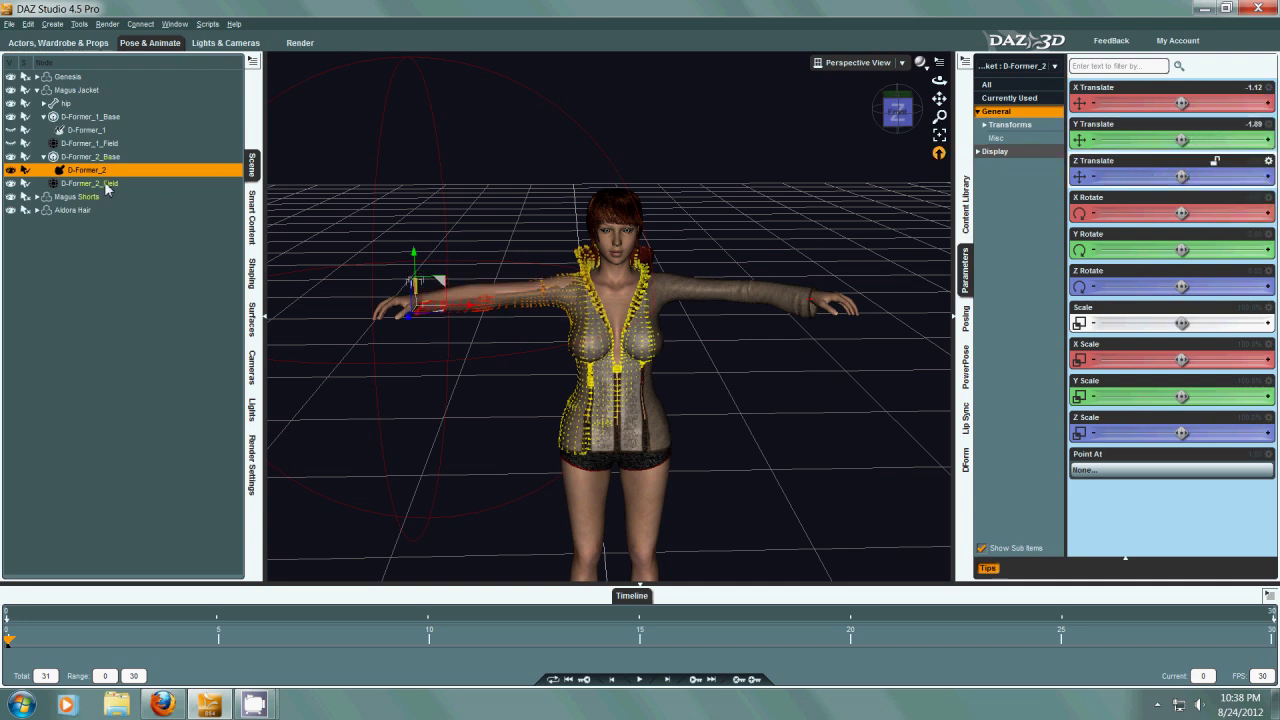
# - Copy the Z Translate value of D-Former_1, 0.66, to D-Former_2
pyautogui.click(86, 130)
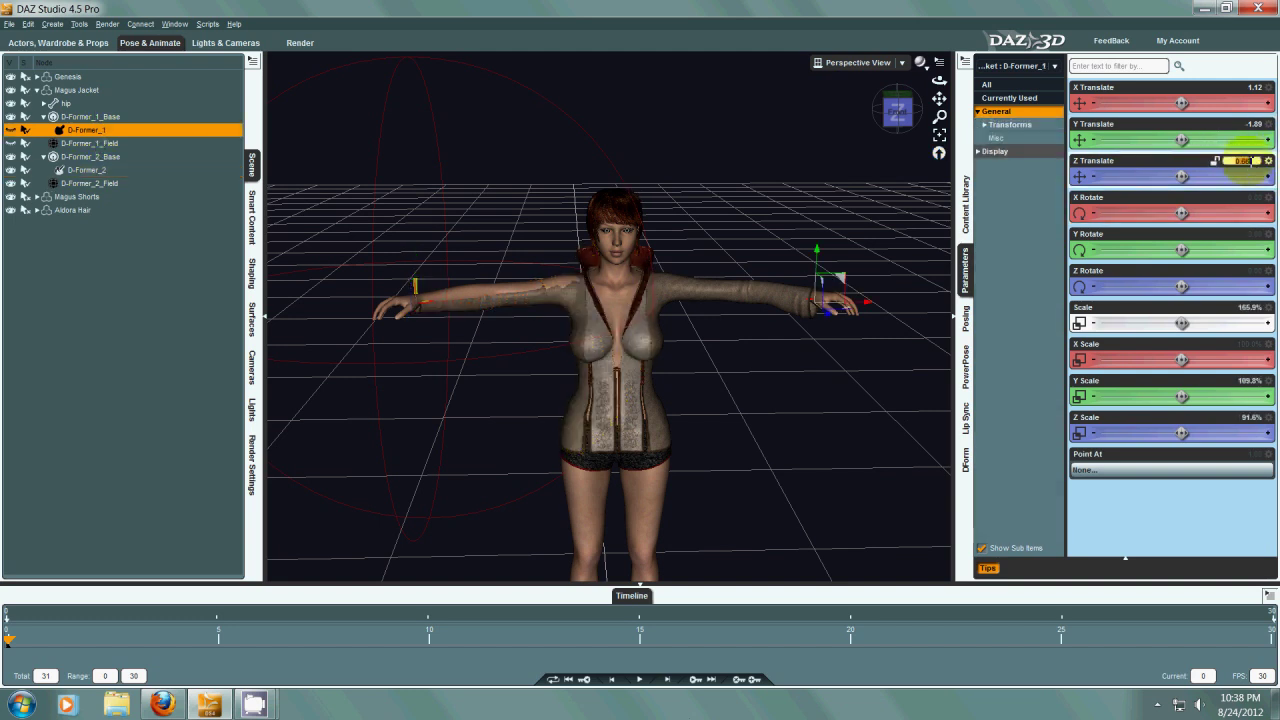
pyautogui.rightClick(1240, 160)
pyautogui.click(1230, 211)
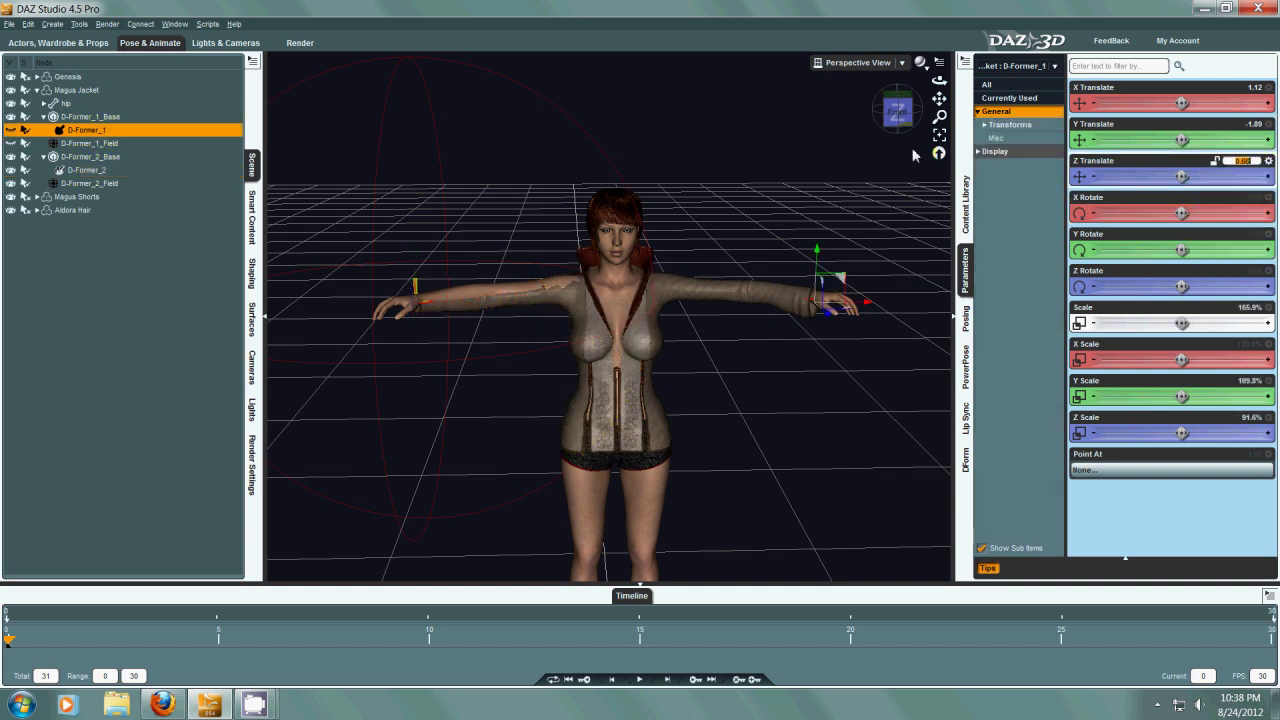
pyautogui.click(86, 170)
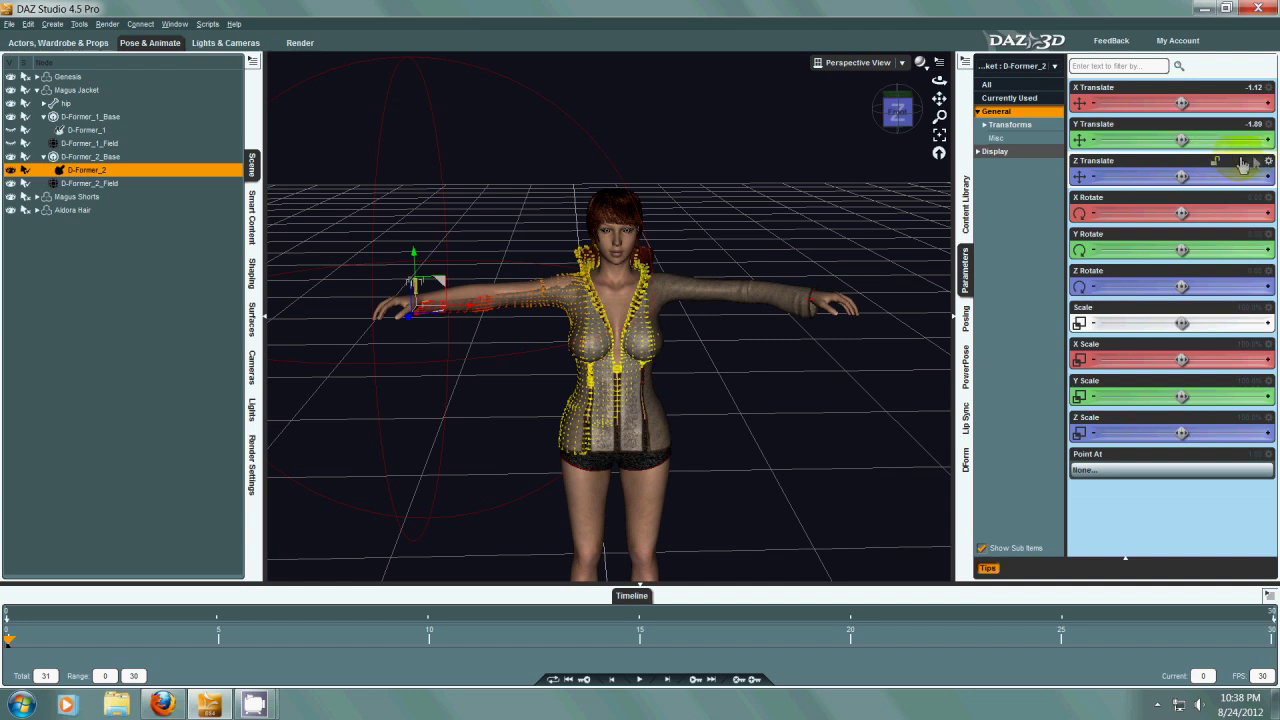
pyautogui.rightClick(1250, 161)
pyautogui.click(1237, 225)
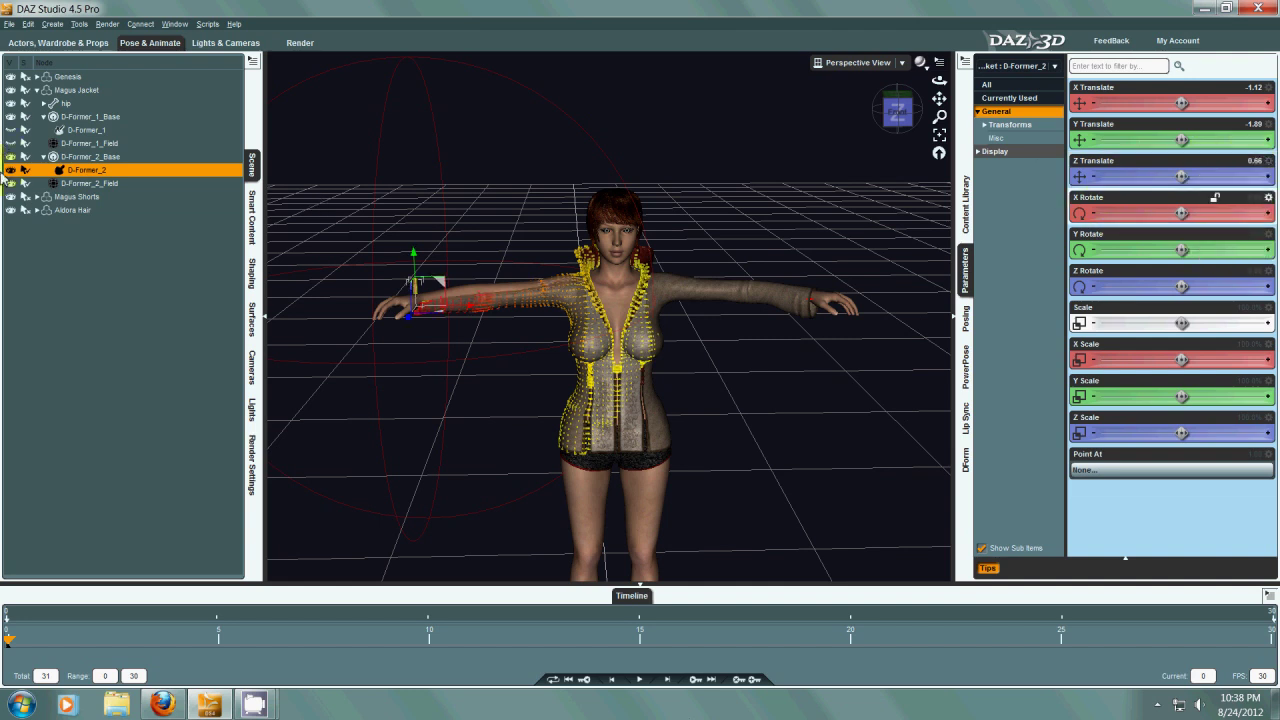
# - Copy the Scale value of D-Former_1, 165.9%, to D-Former_2
pyautogui.click(86, 130)
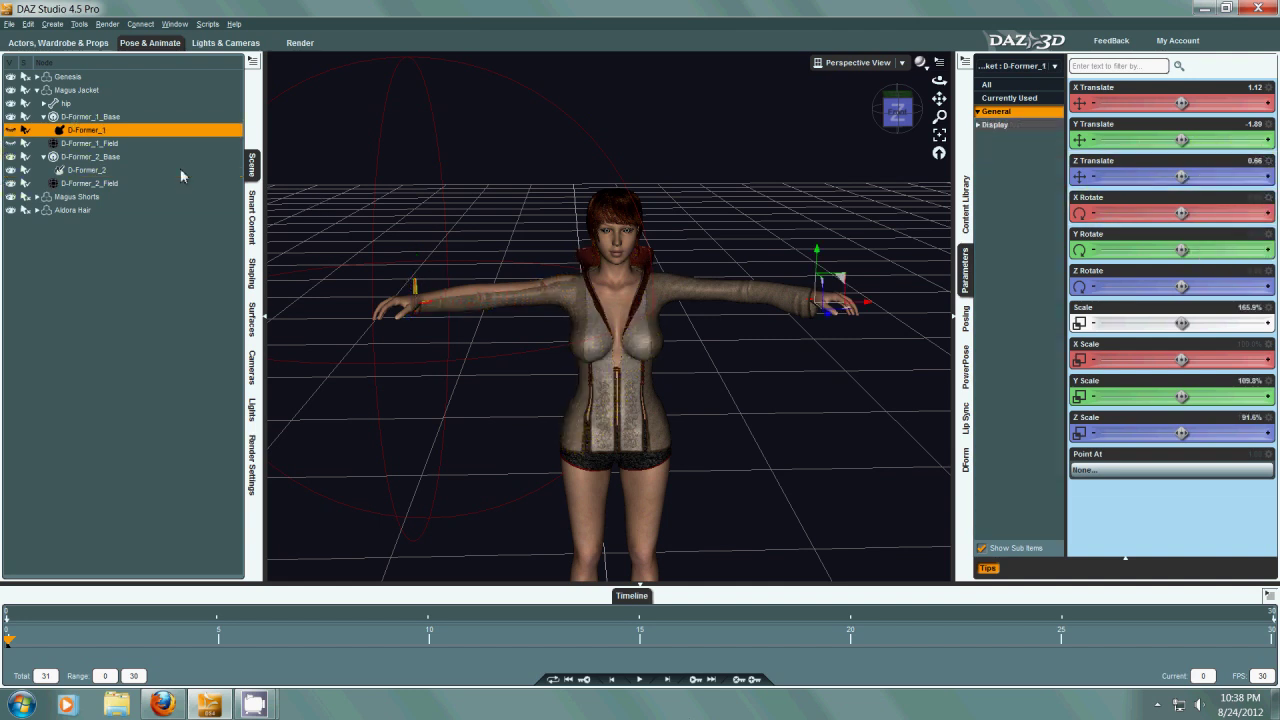
pyautogui.rightClick(1243, 308)
pyautogui.click(1240, 358)
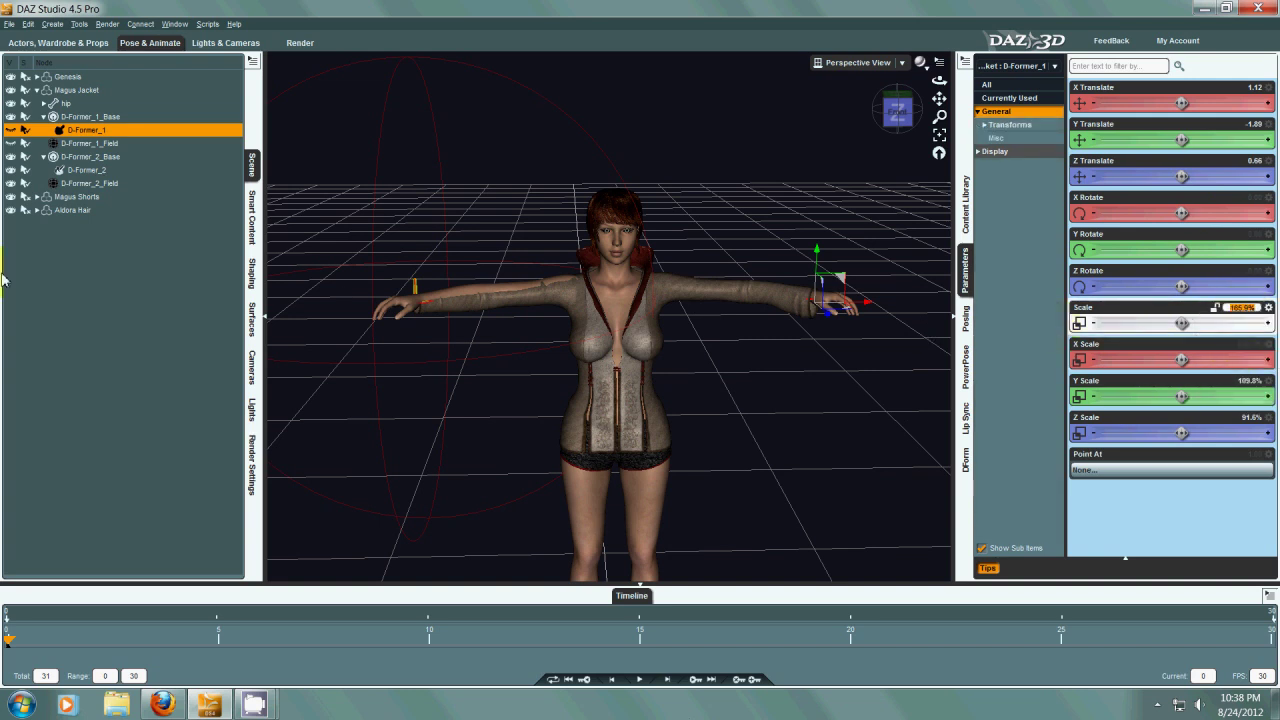
pyautogui.click(86, 170)
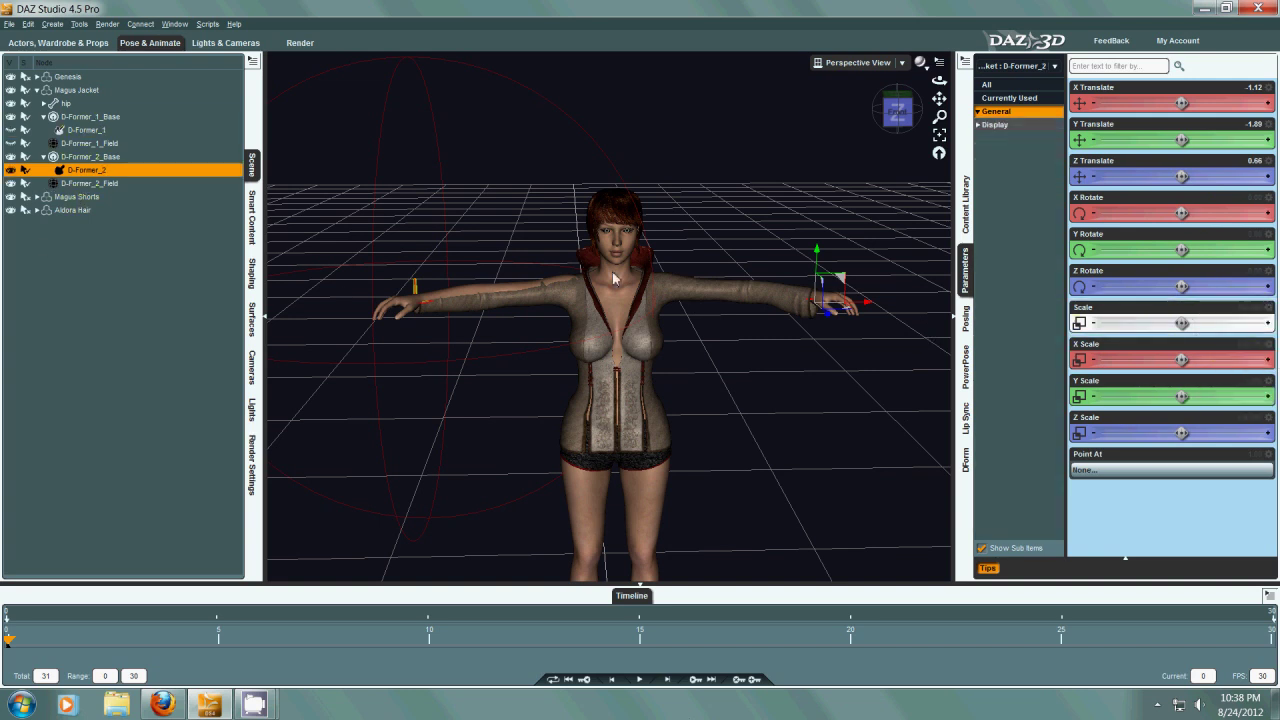
pyautogui.rightClick(1247, 313)
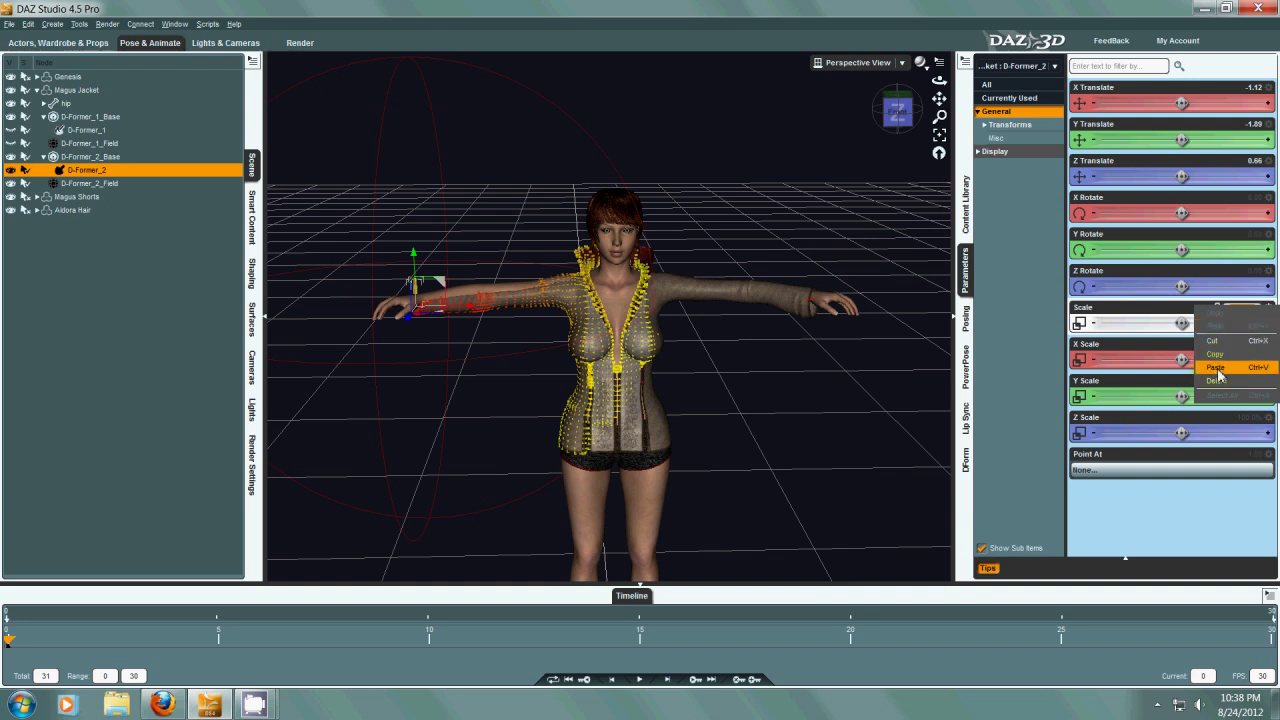
pyautogui.click(1216, 368)
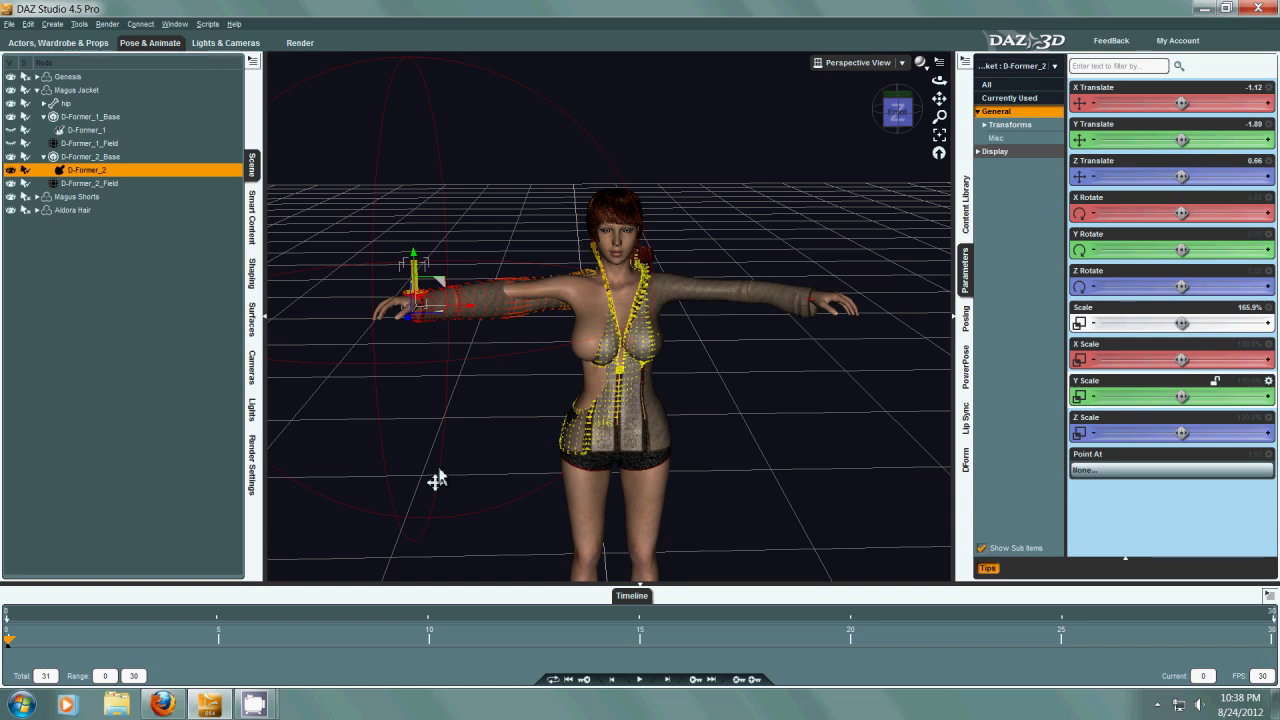
# - Copy the Scale value of D-Former_1_Field, 1740.0%, to D-Former_2_Field
pyautogui.scroll(5, 601, 349)
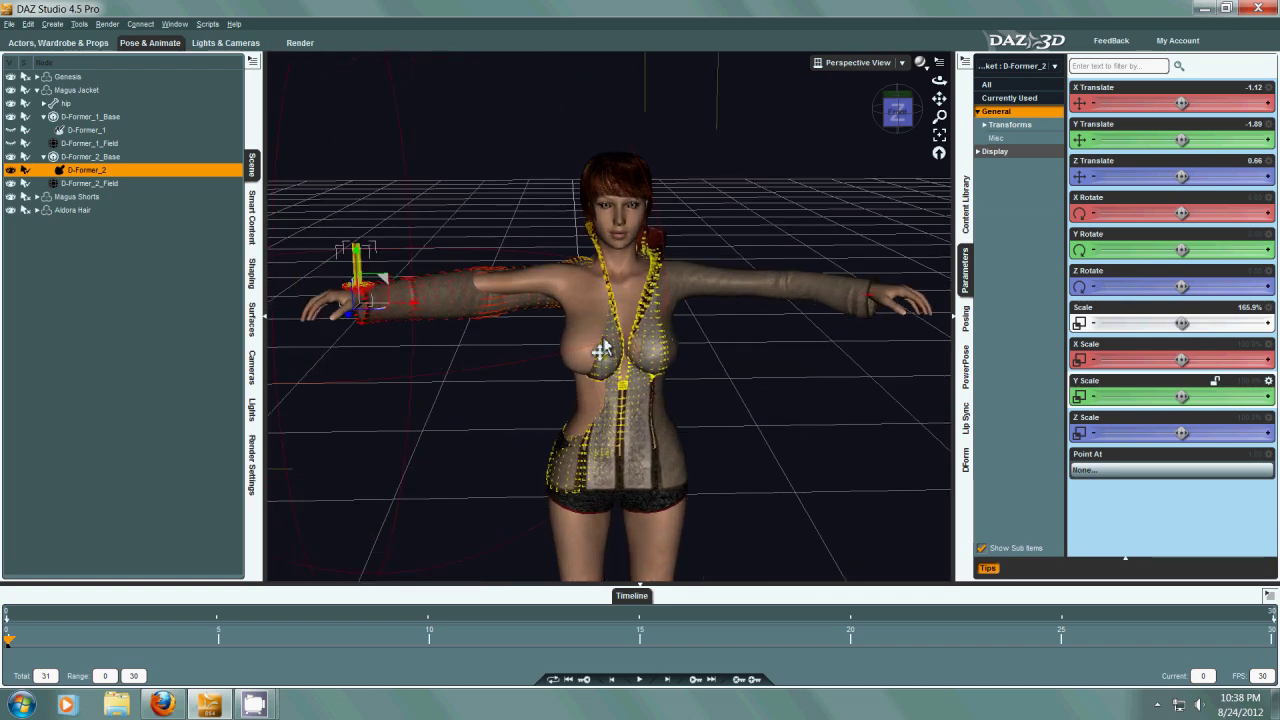
pyautogui.click(169, 146)
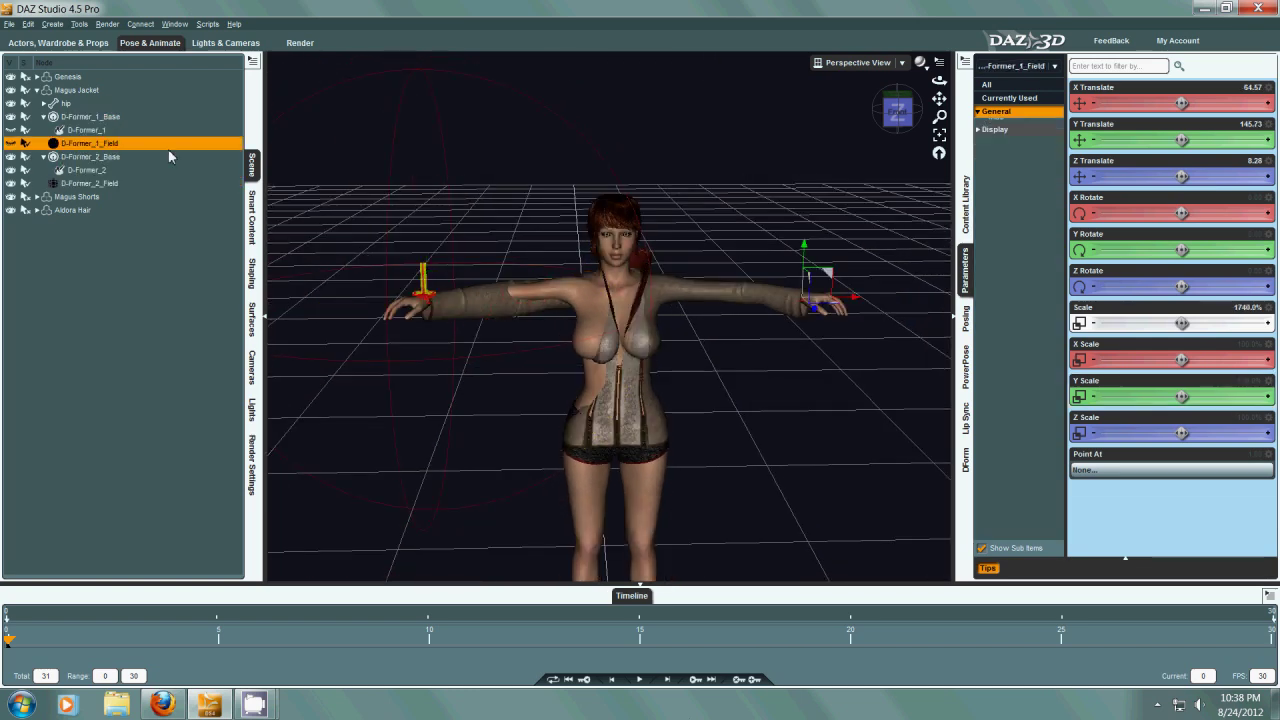
pyautogui.click(1244, 308)
pyautogui.rightClick(1244, 310)
pyautogui.click(1216, 358)
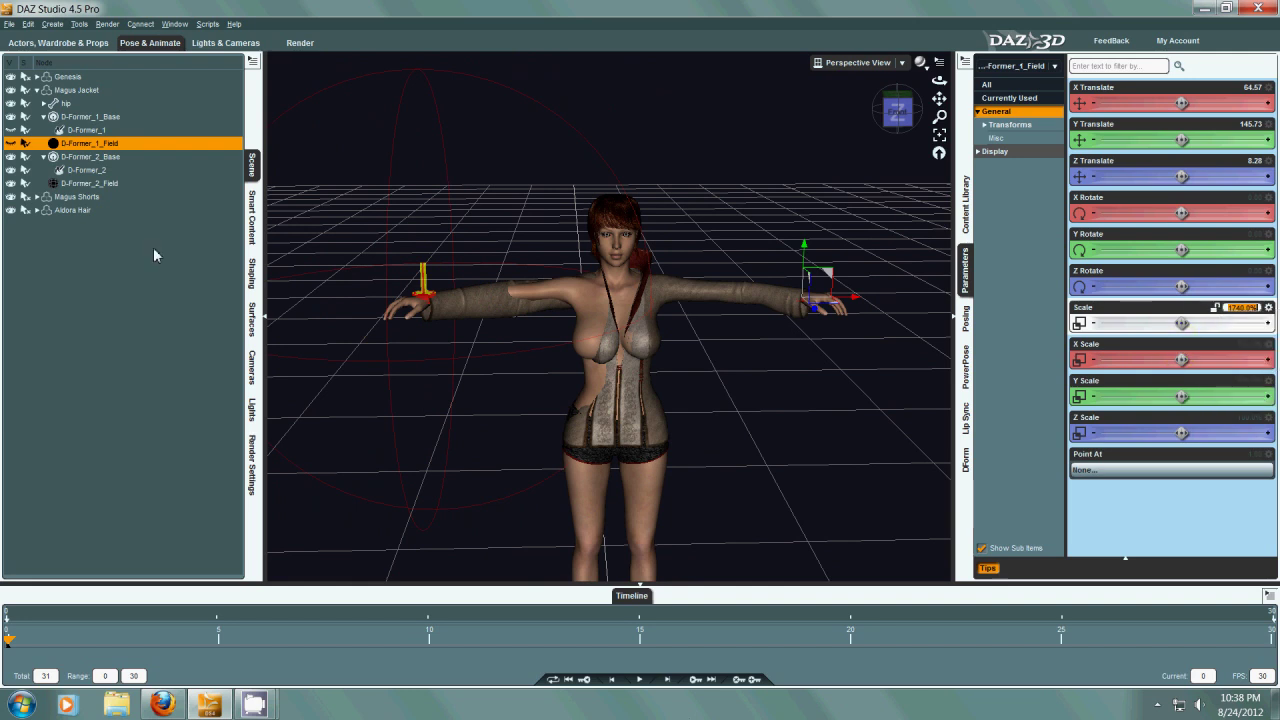
pyautogui.click(108, 182)
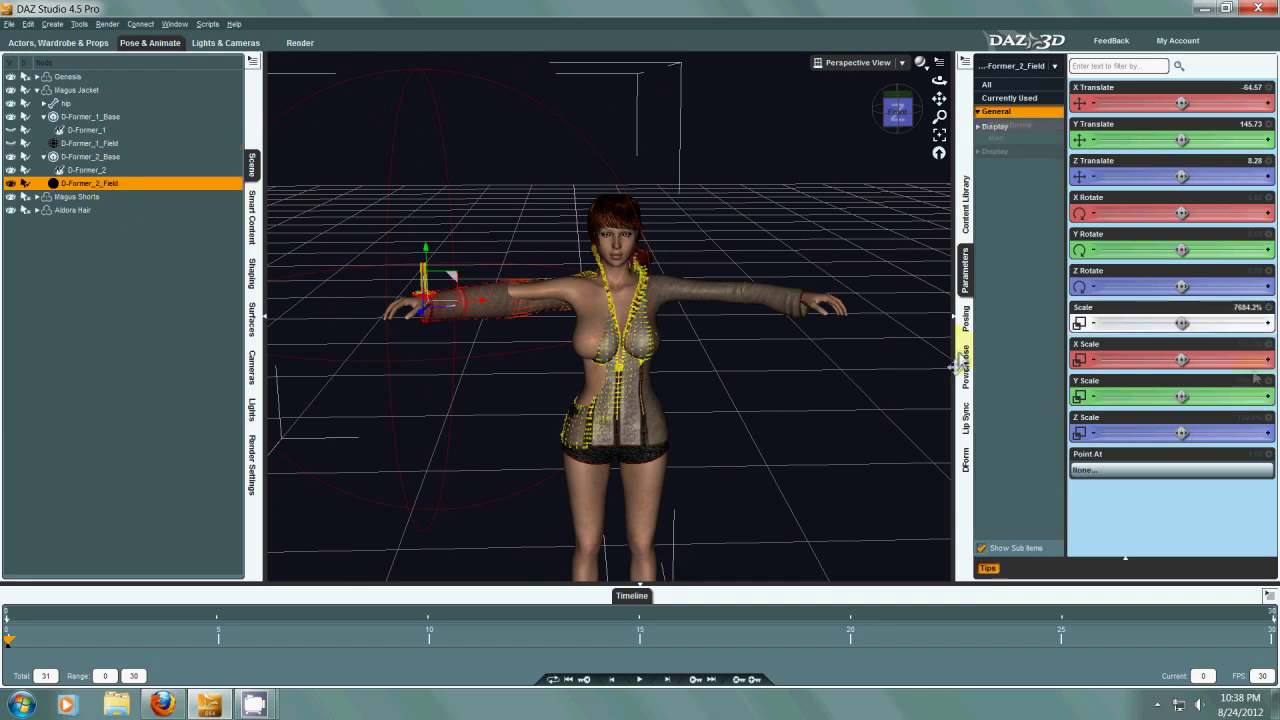
pyautogui.click(1240, 308)
pyautogui.rightClick(1242, 308)
pyautogui.click(1214, 372)
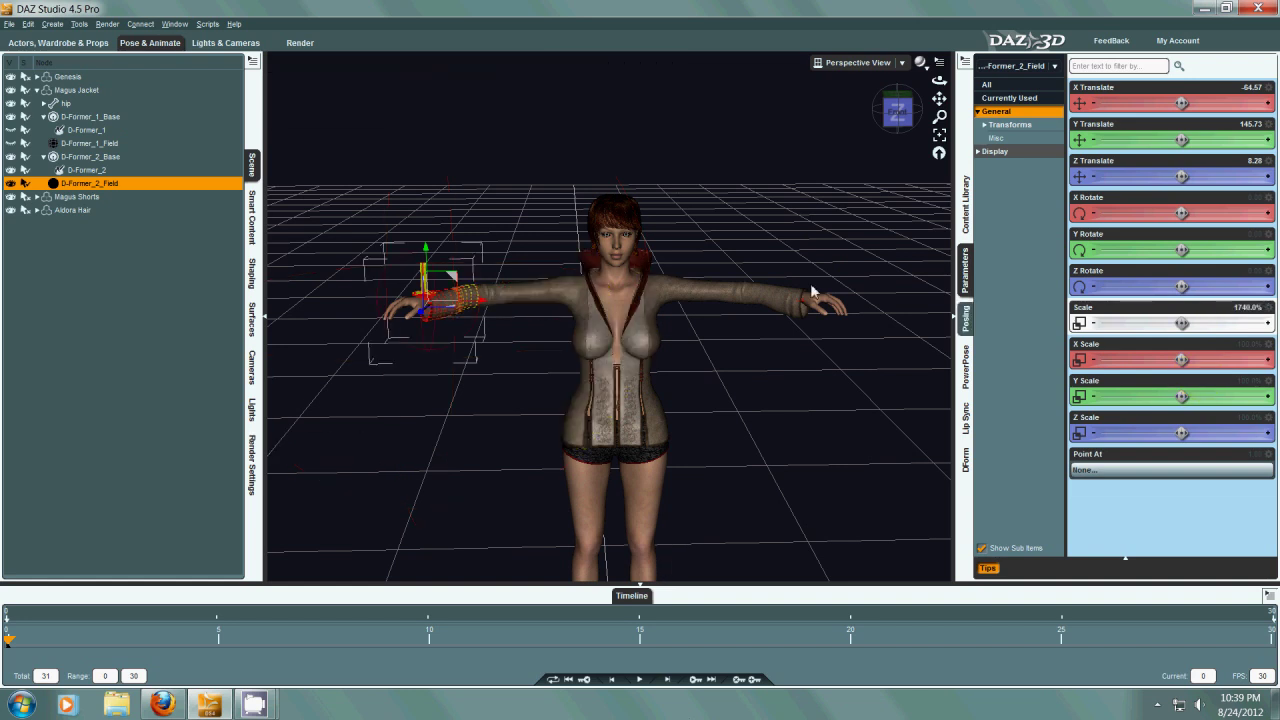
# - Copy the Y Scale value of D-Former_1, 109.8%, to D-Former_2
pyautogui.click(95, 170)
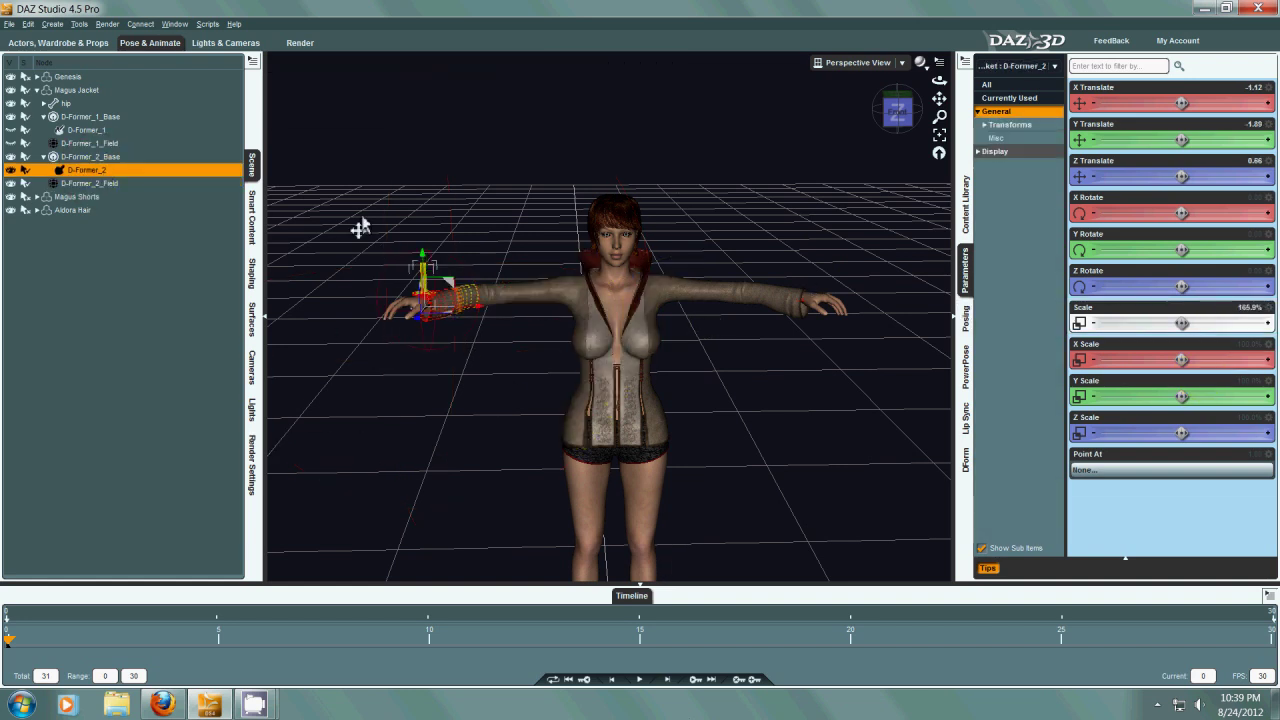
pyautogui.click(86, 130)
pyautogui.click(1245, 380)
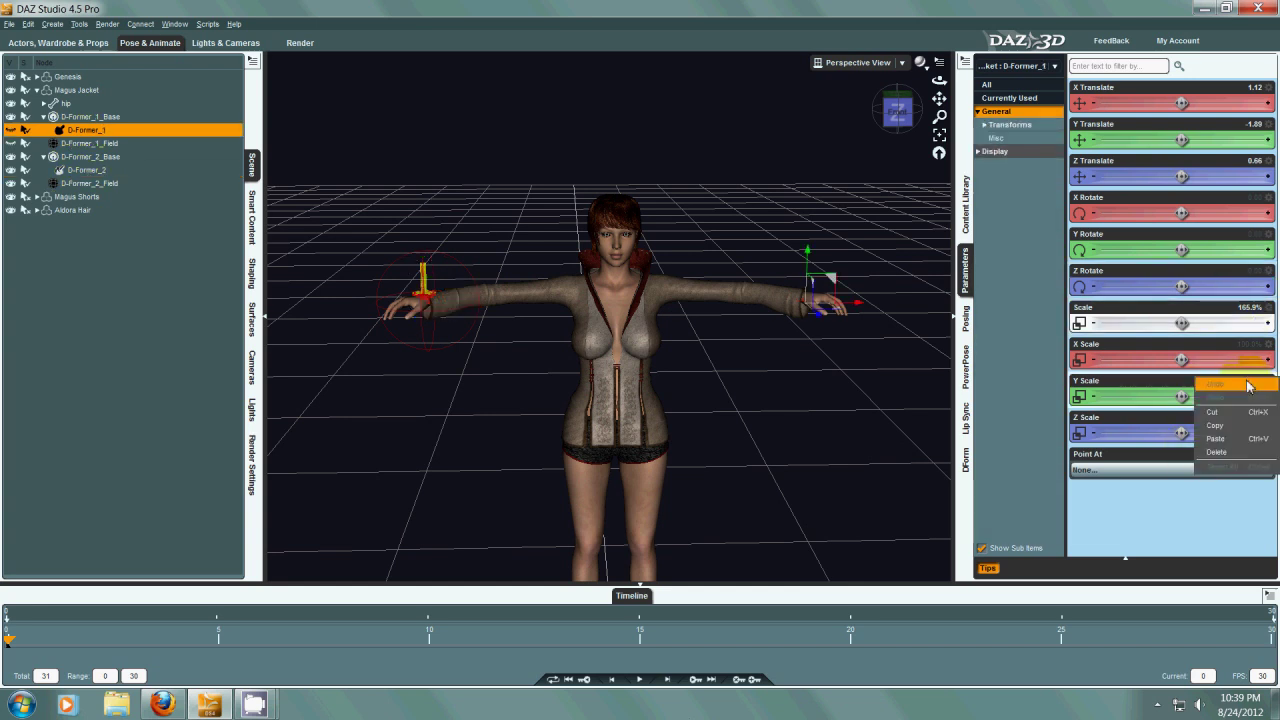
pyautogui.click(72, 172)
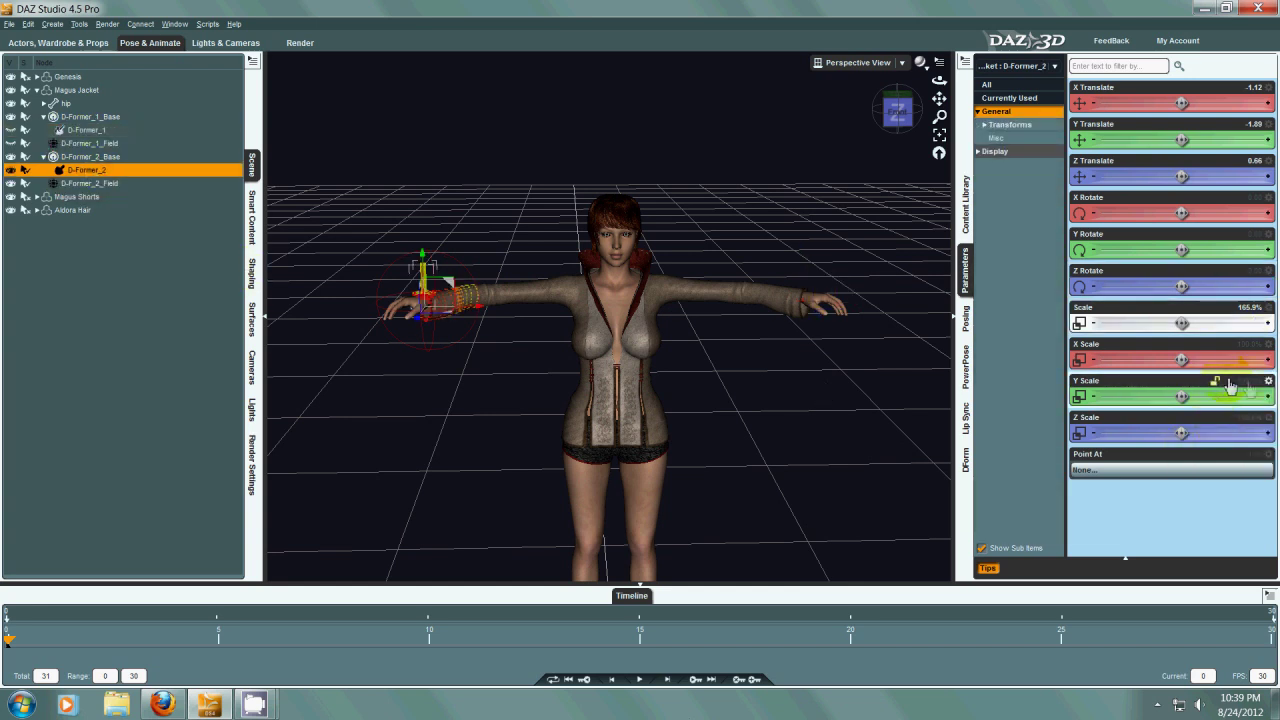
pyautogui.rightClick(1232, 381)
pyautogui.click(1230, 444)
pyautogui.click(86, 130)
pyautogui.click(72, 172)
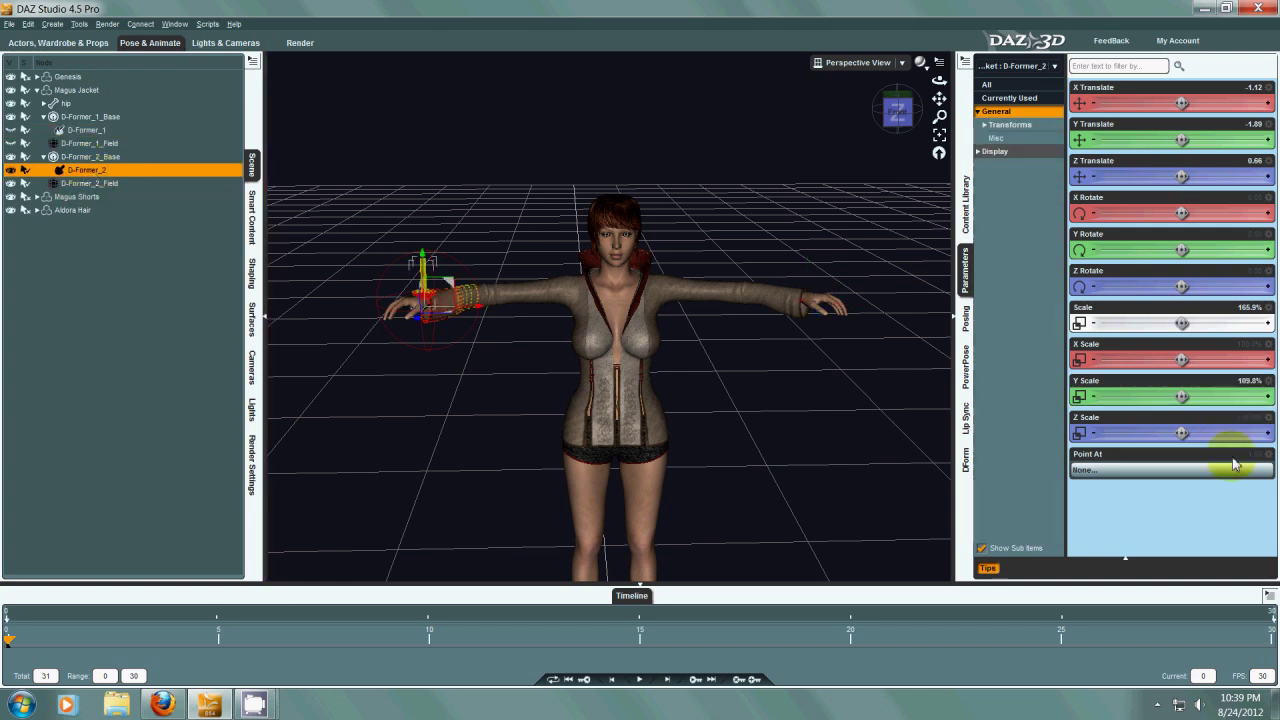
# - Copy the Z Scale value of D-Former_1, 91.6%, to D-Former_2
pyautogui.click(88, 130)
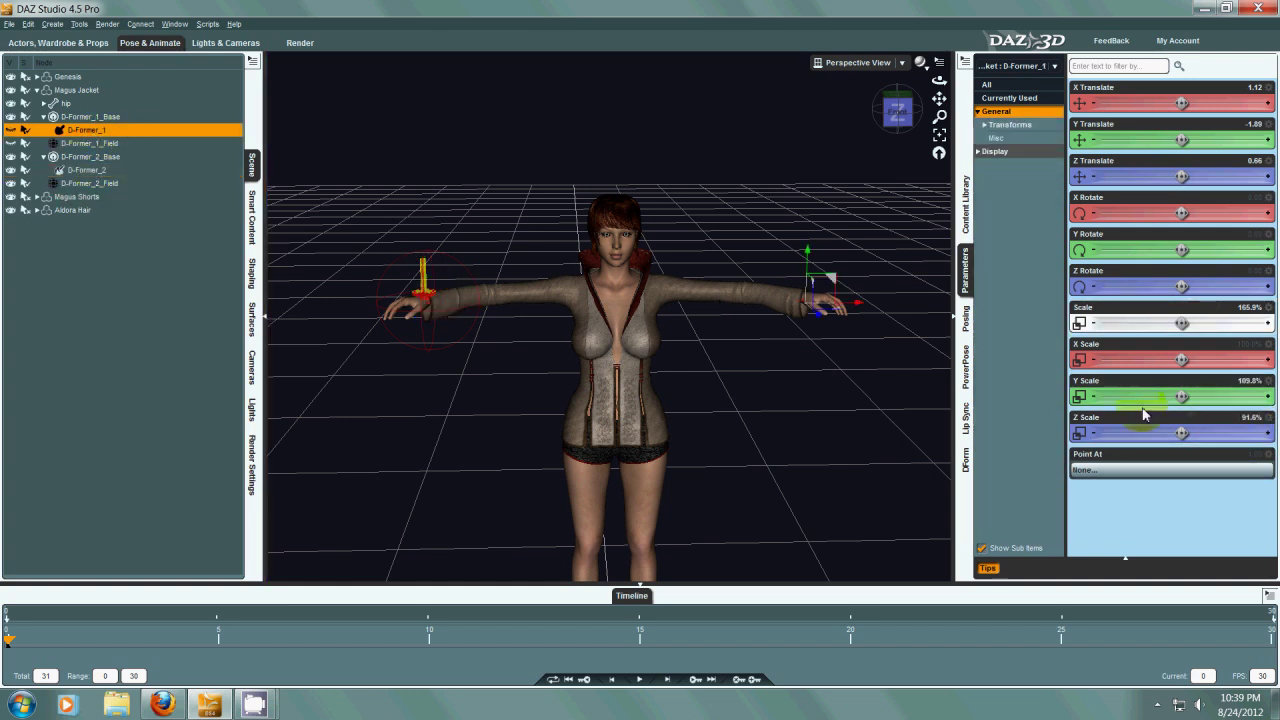
pyautogui.click(1240, 418)
pyautogui.rightClick(1240, 418)
pyautogui.click(1220, 458)
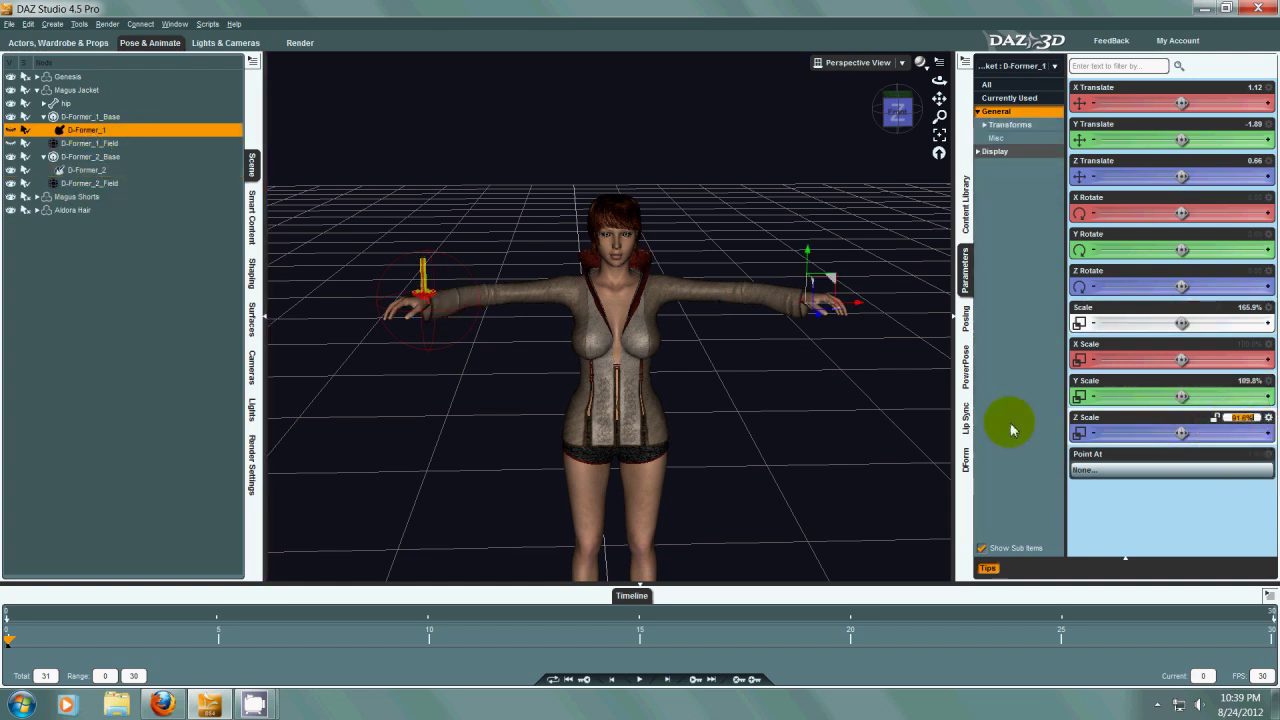
pyautogui.click(80, 172)
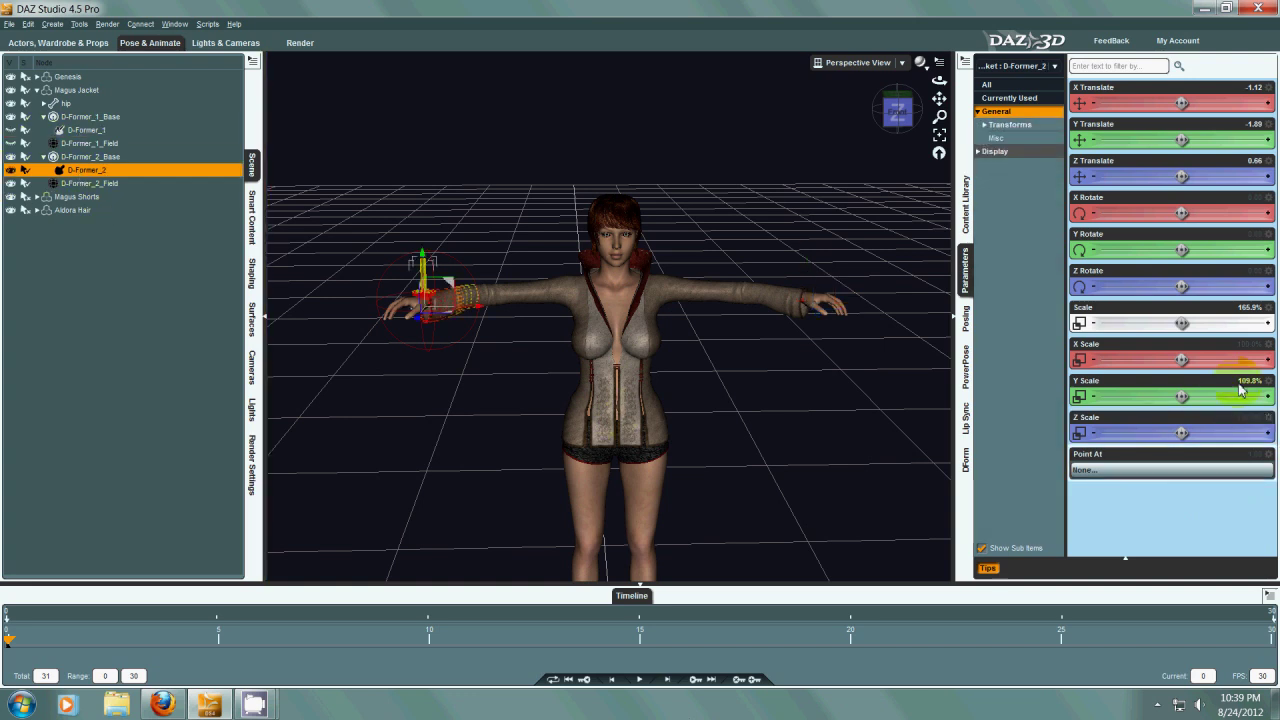
pyautogui.click(1249, 418)
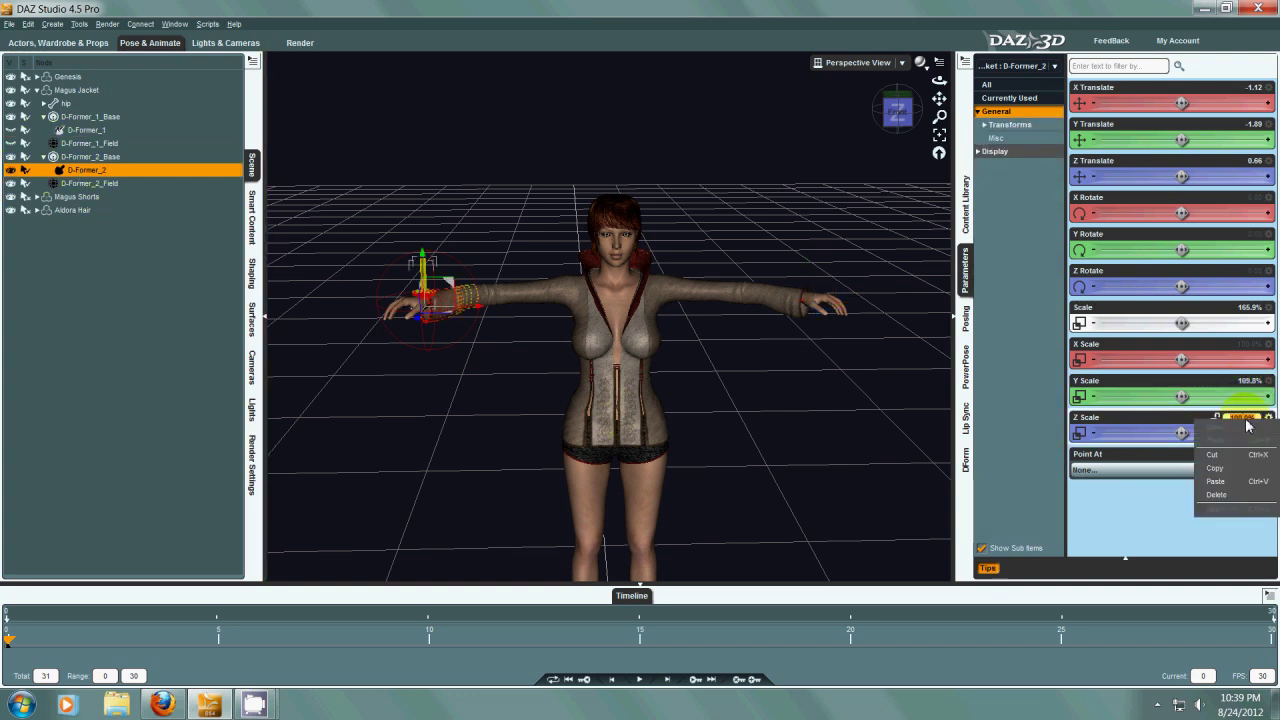
pyautogui.click(1214, 486)
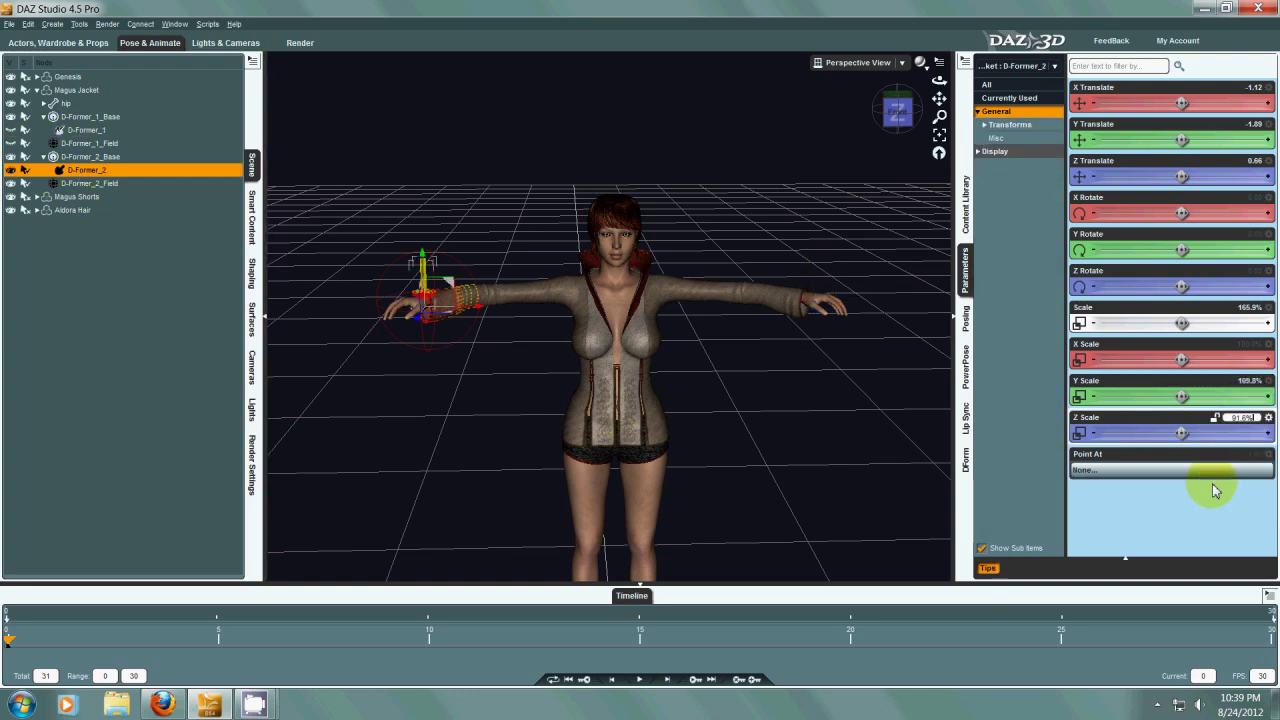
# - For the Magus Jacket, enable the morph spawning options Create Root Control Parameter, Delete Applied D-Former(s) and Apply Spawned Morph
pyautogui.click(901, 124)
pyautogui.moveTo(901, 124); pyautogui.dragTo(901, 156)
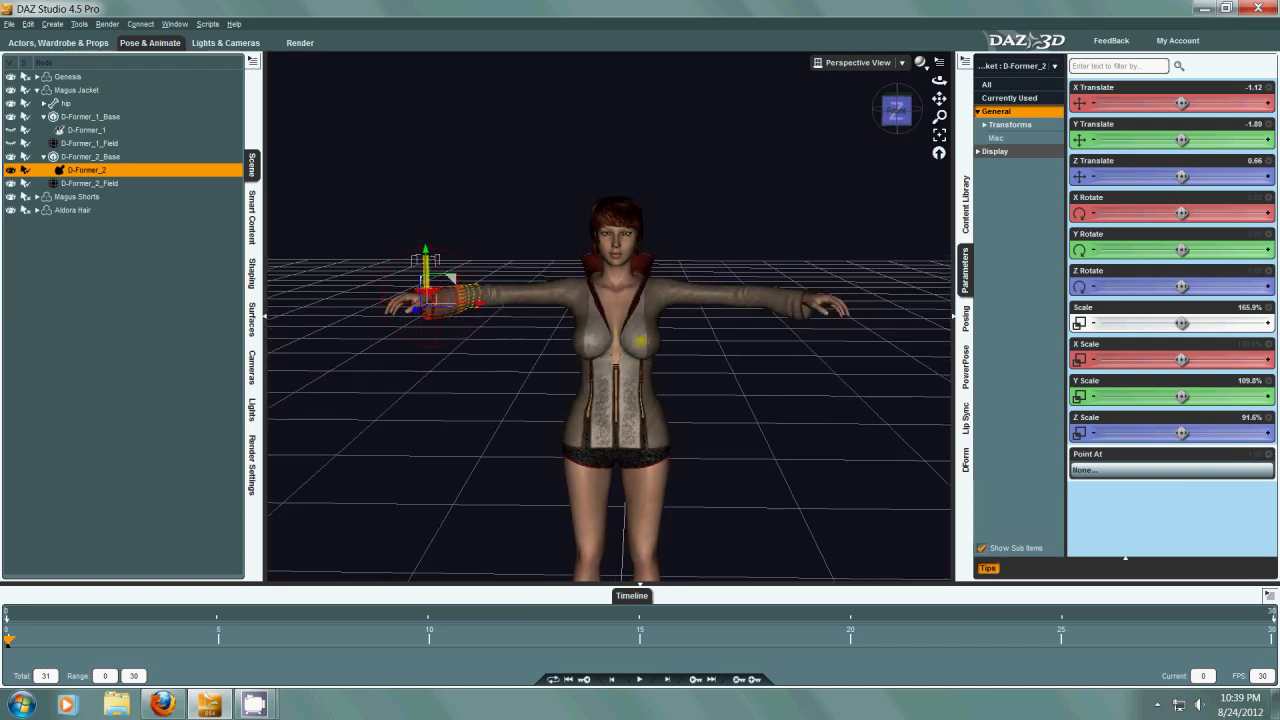
pyautogui.click(72, 90)
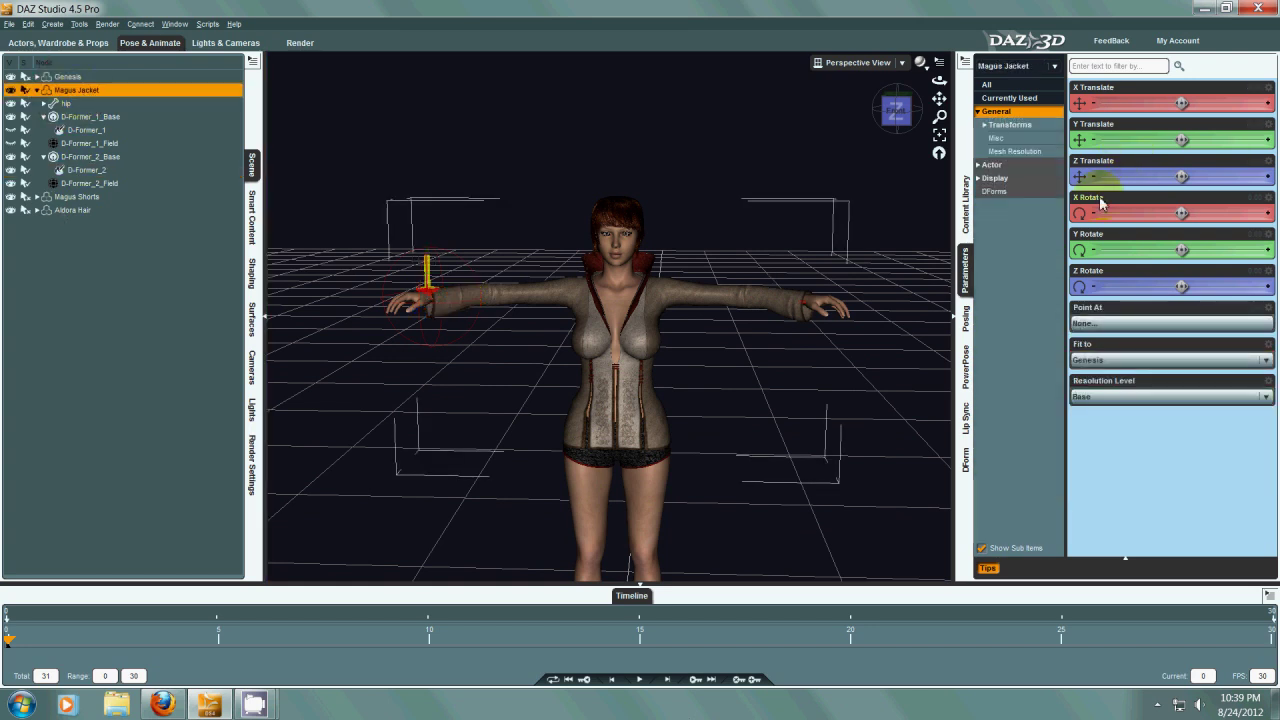
pyautogui.click(966, 459)
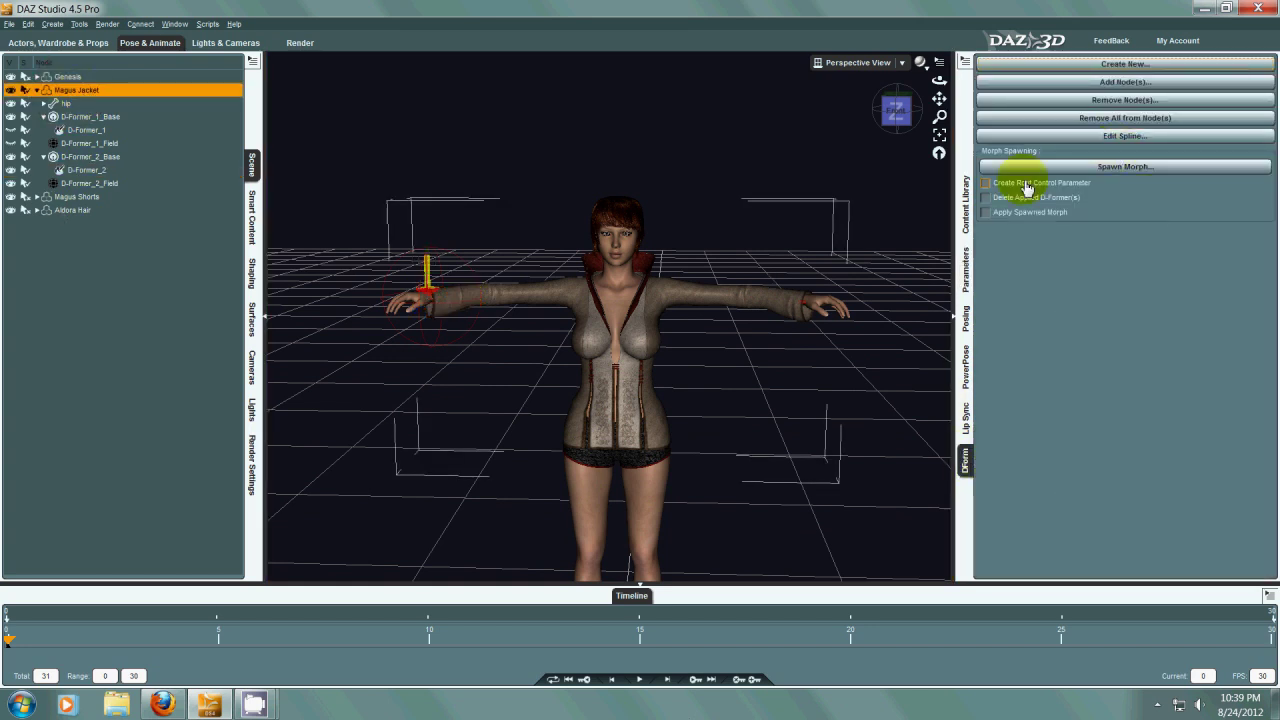
pyautogui.click(985, 183)
pyautogui.click(985, 197)
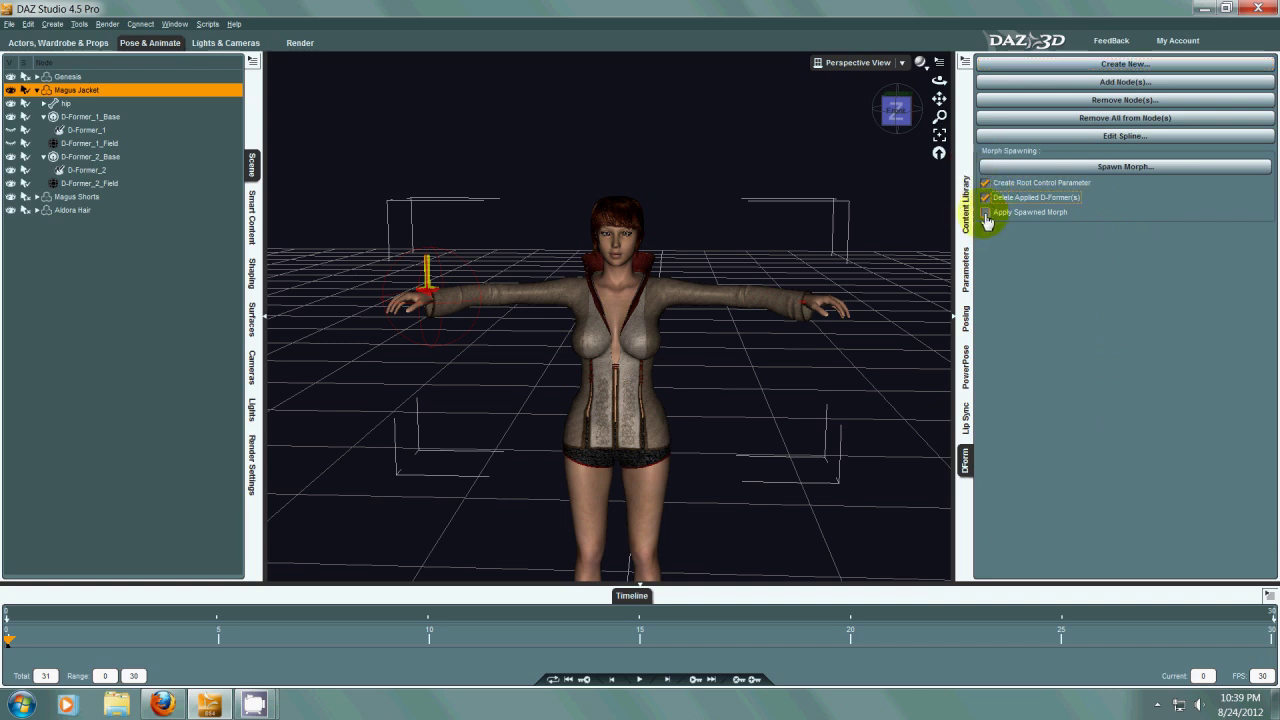
pyautogui.click(985, 212)
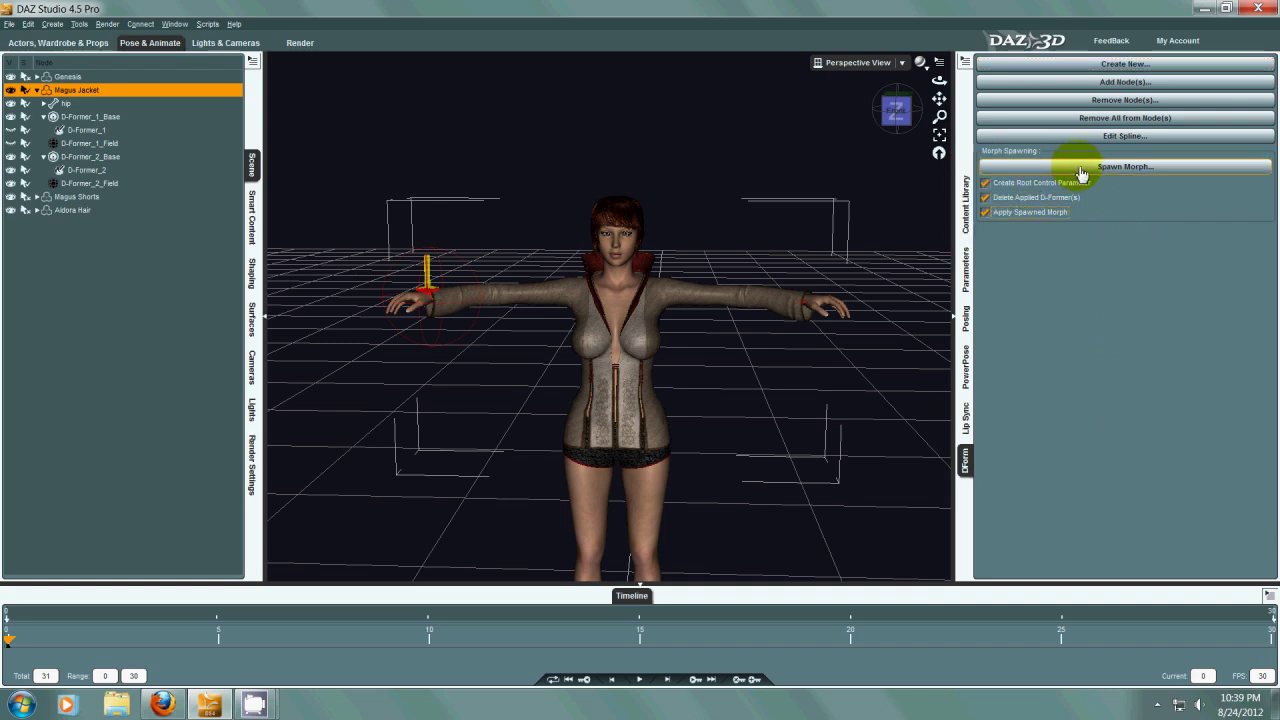
# - Spawn a morph named "Loose sleeves" from the jacket's D-Formers and agree to delete all the active D-Formers
pyautogui.click(1080, 167)
pyautogui.click(619, 350)
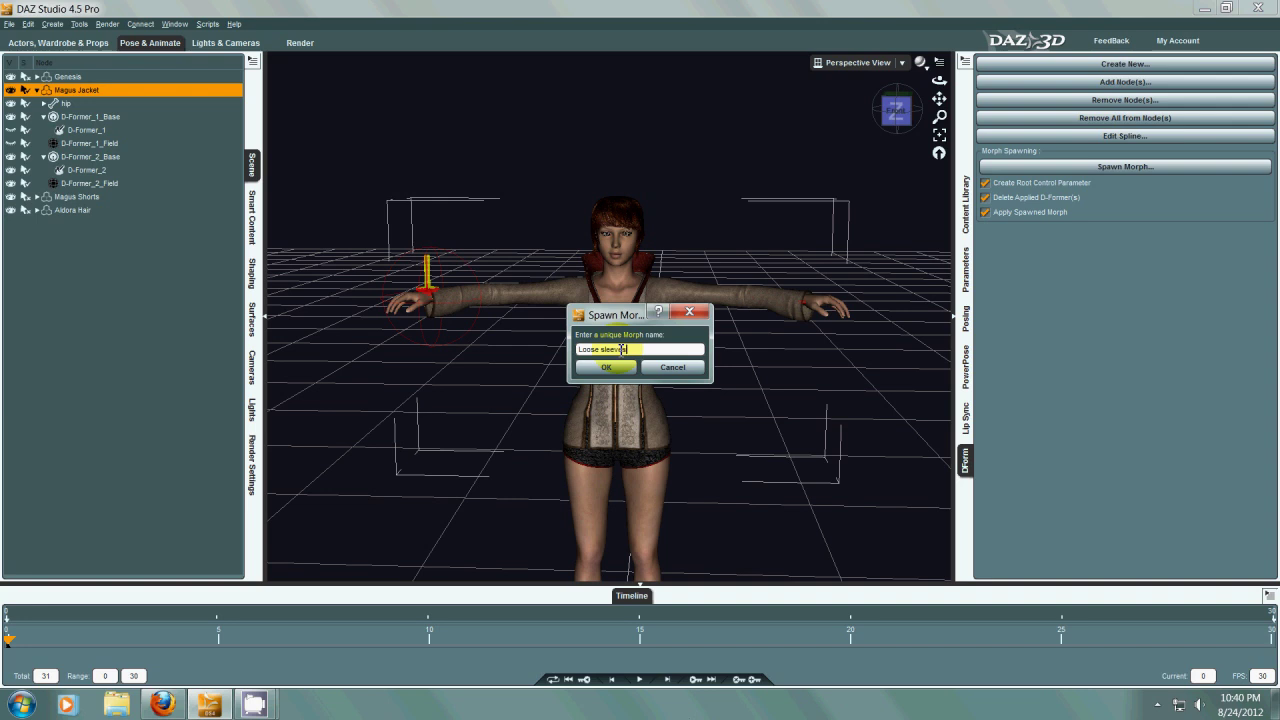
pyautogui.press('Return')
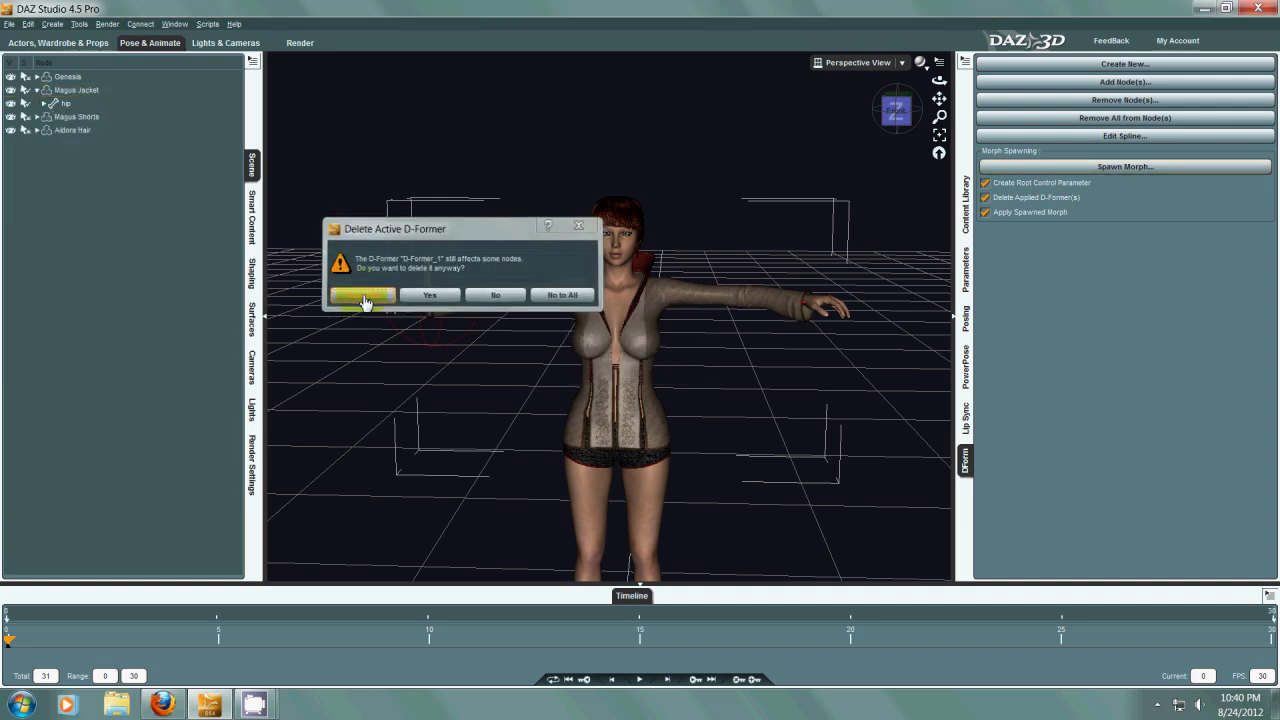
pyautogui.click(362, 296)
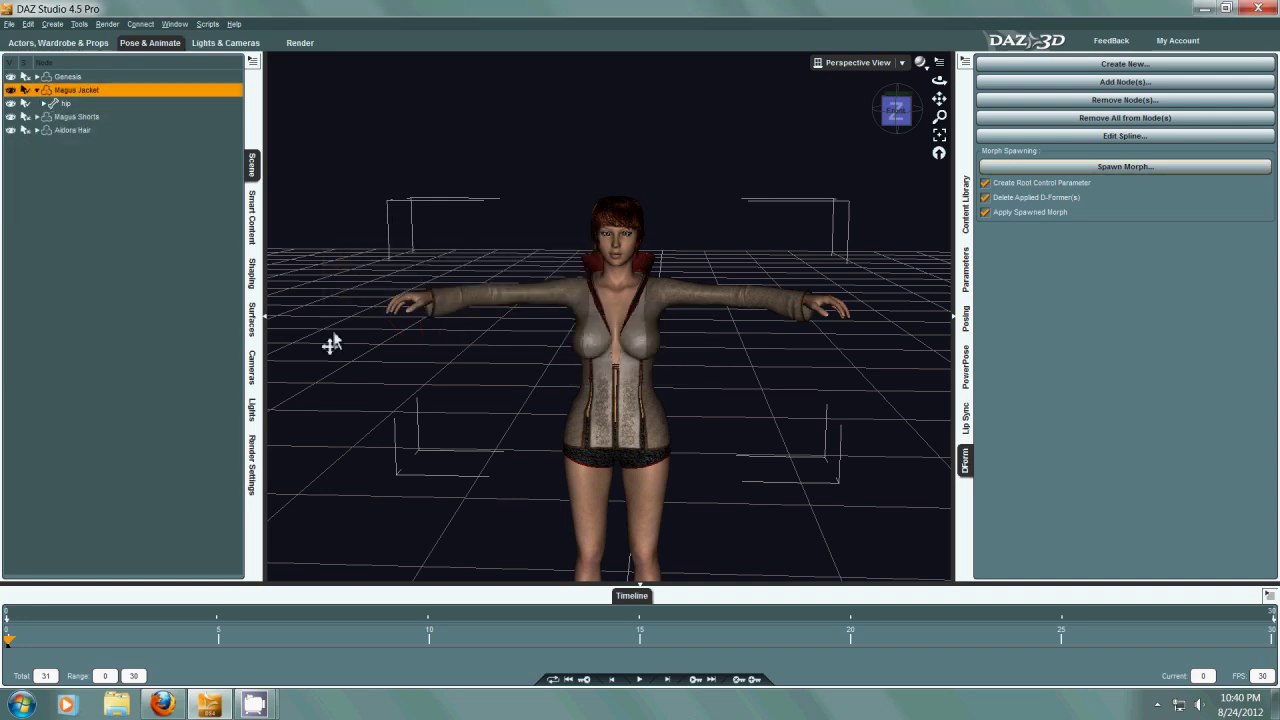
# - Open the parameter settings of the jacket's Loose sleeves morph and enable Use Limits
pyautogui.click(965, 268)
pyautogui.click(1030, 191)
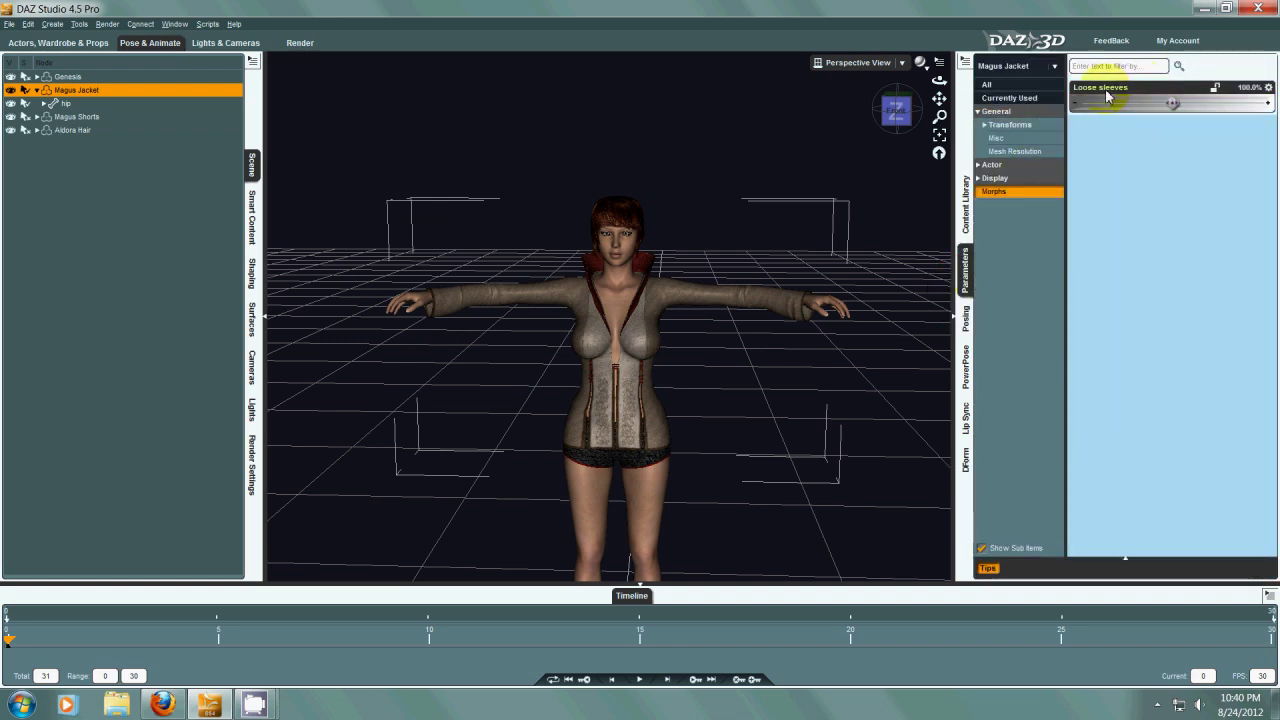
pyautogui.click(1268, 89)
pyautogui.click(1228, 96)
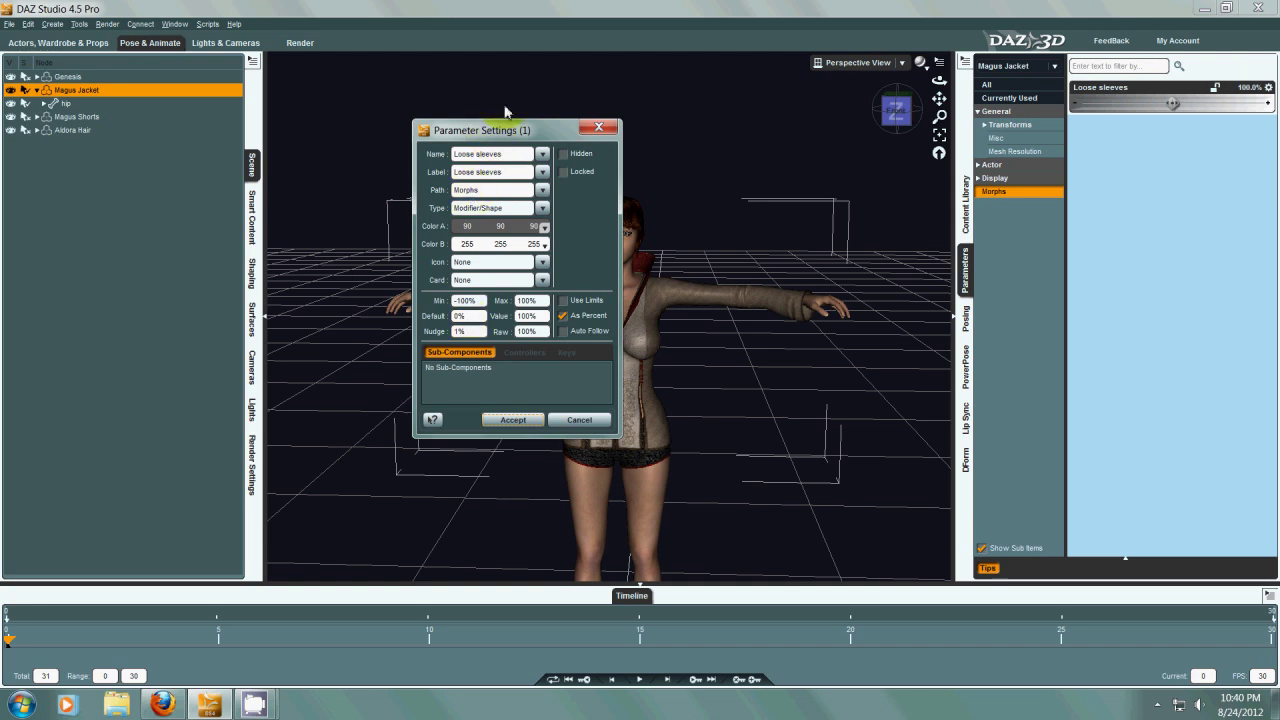
pyautogui.moveTo(503, 131); pyautogui.dragTo(418, 108)
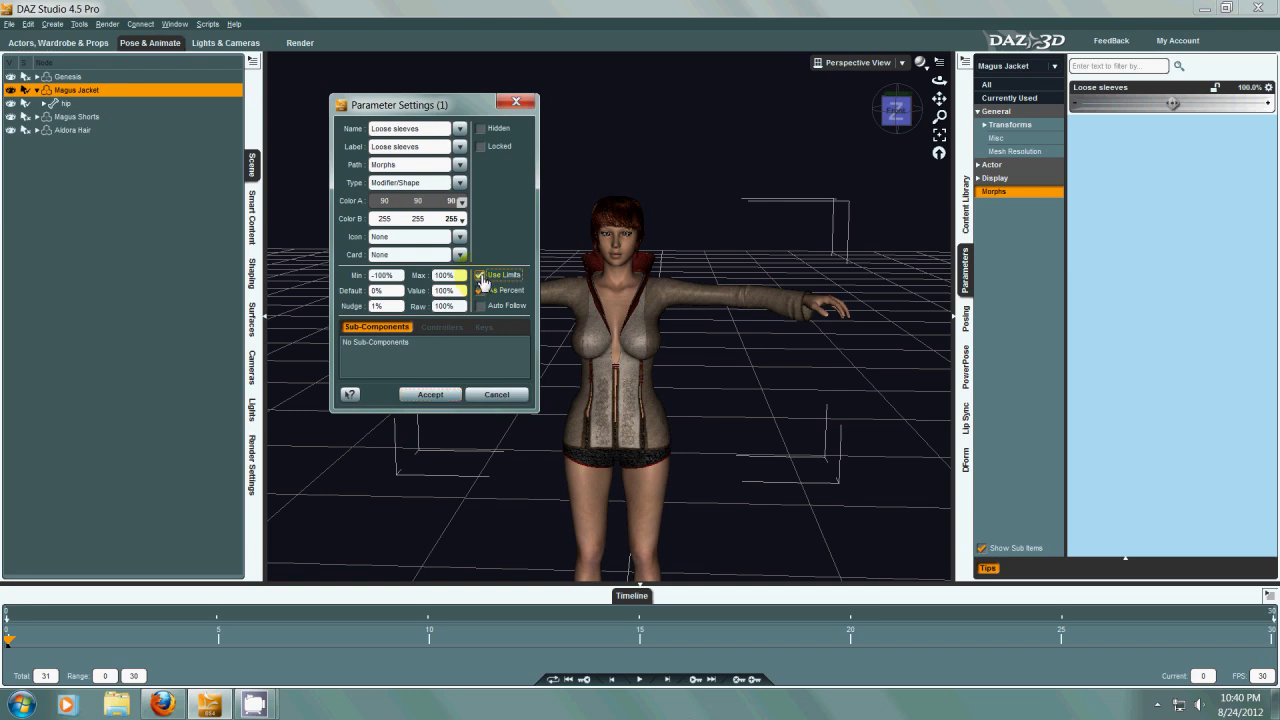
# - Turn off As Percent for the Loose sleeves morph and set its minimum value to 0
pyautogui.click(480, 291)
pyautogui.click(480, 291)
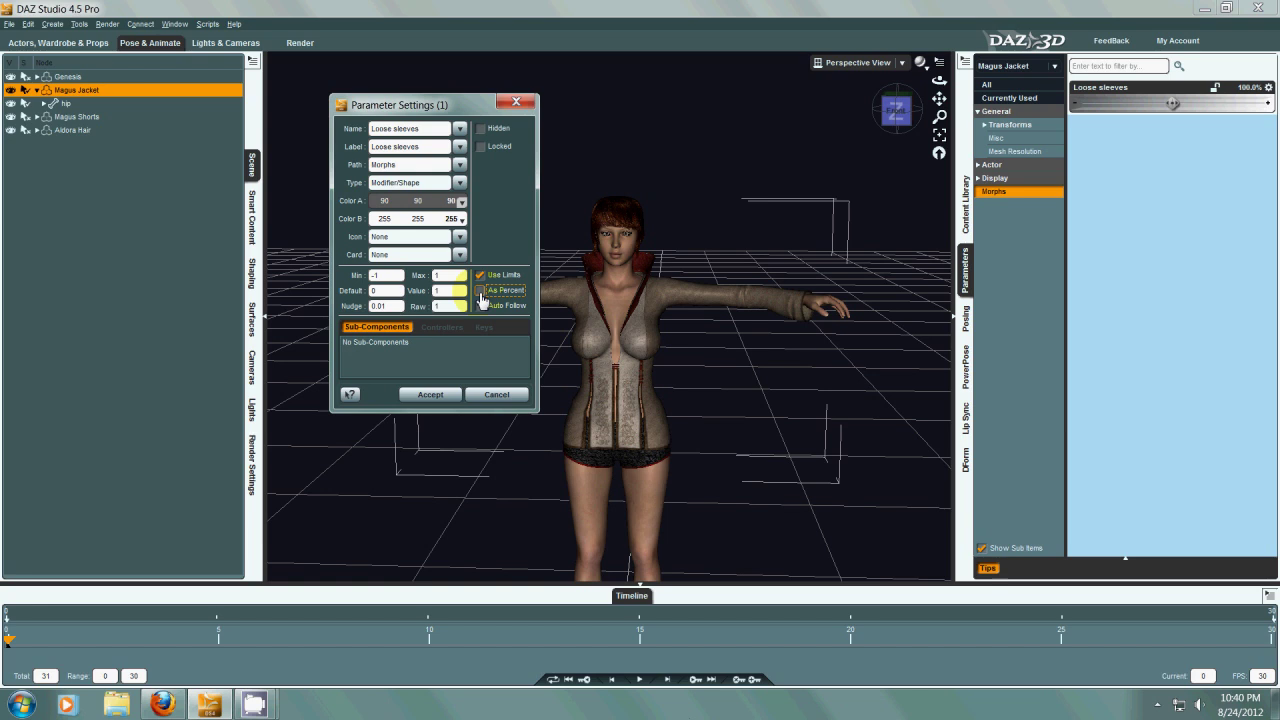
pyautogui.moveTo(382, 276); pyautogui.dragTo(362, 300)
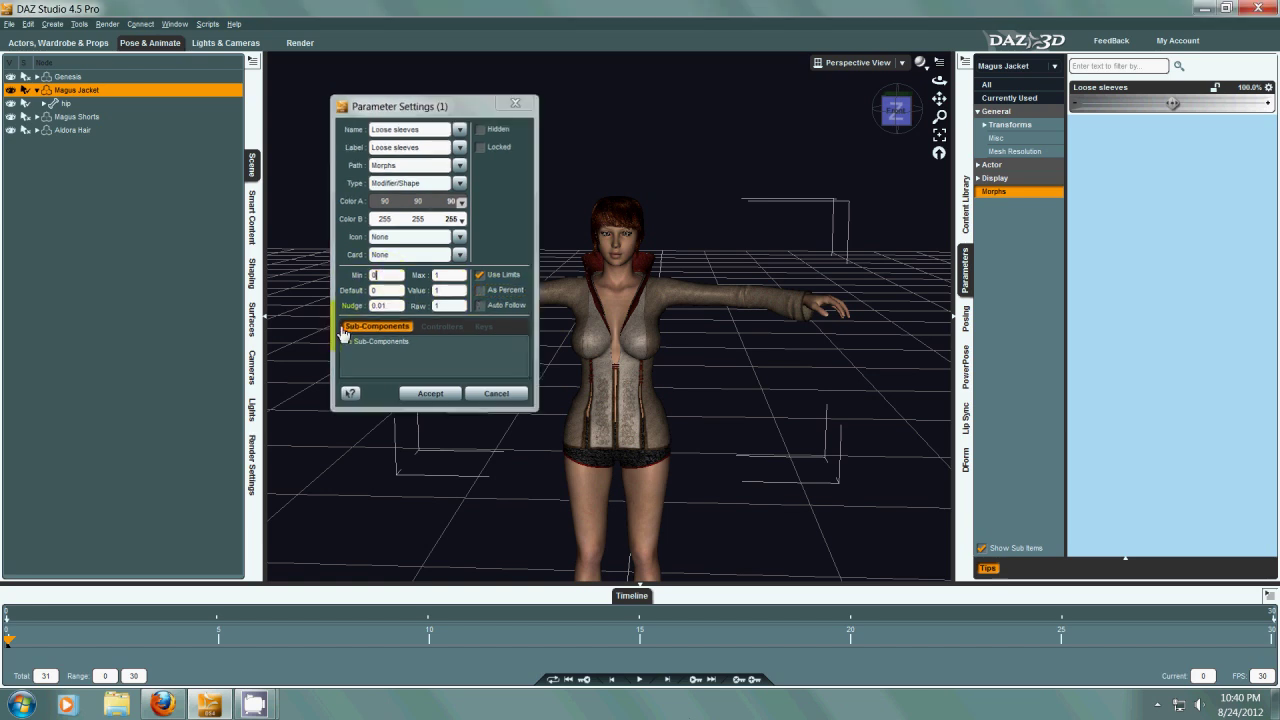
# - Examine the colour choices for the Loose sleeves slider's Color B, keeping white (255, 255, 255)
pyautogui.moveTo(392, 105)
pyautogui.mouseDown()
pyautogui.moveTo(450, 95)
pyautogui.moveTo(777, 139)
pyautogui.mouseUp()
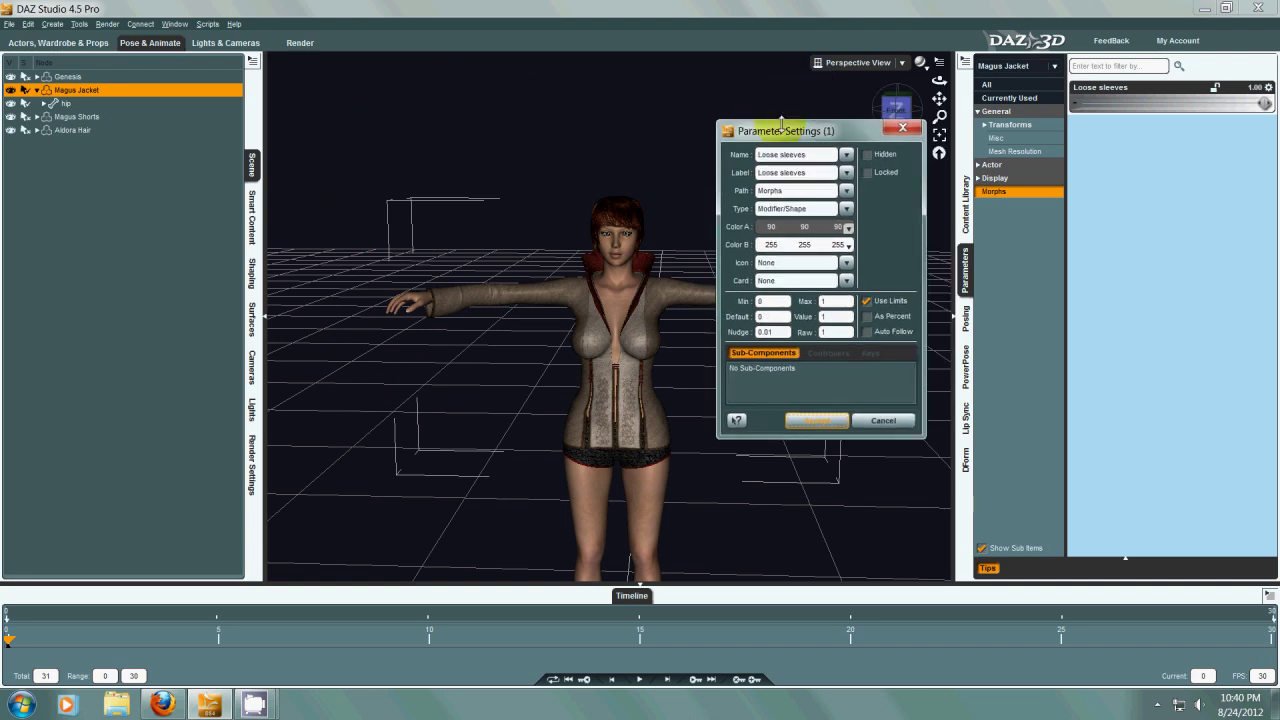
pyautogui.click(848, 245)
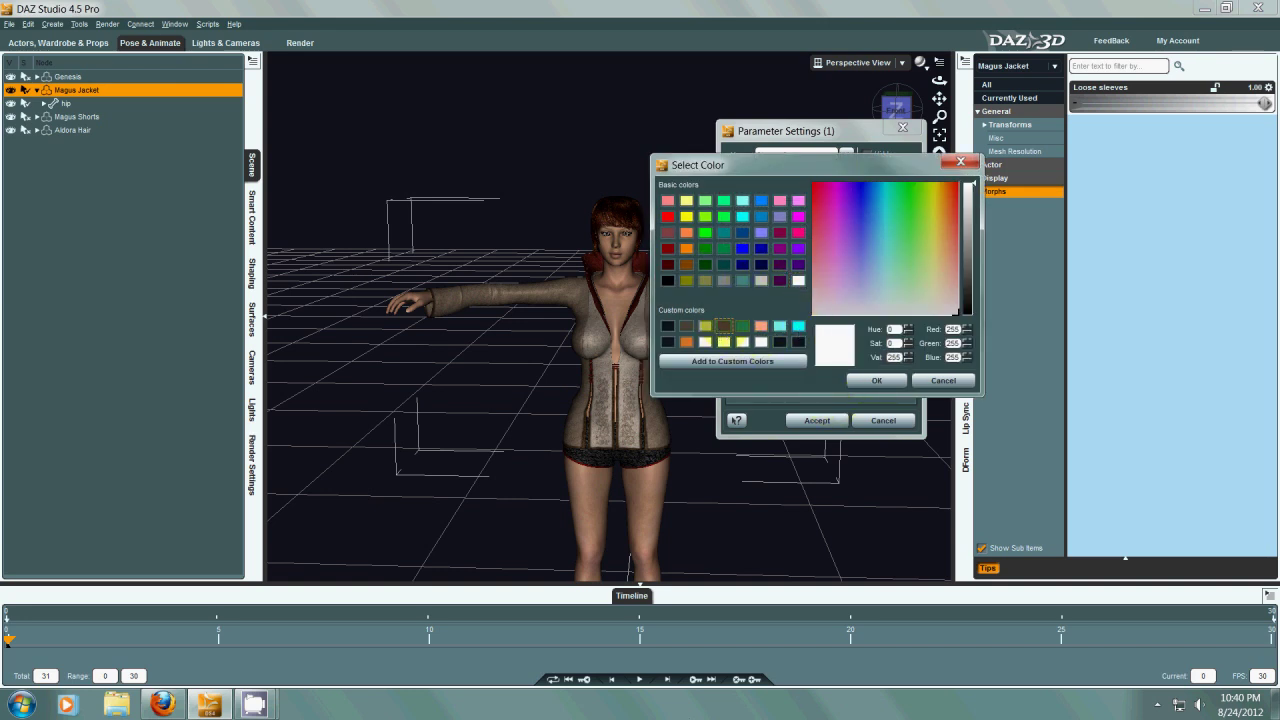
pyautogui.click(876, 380)
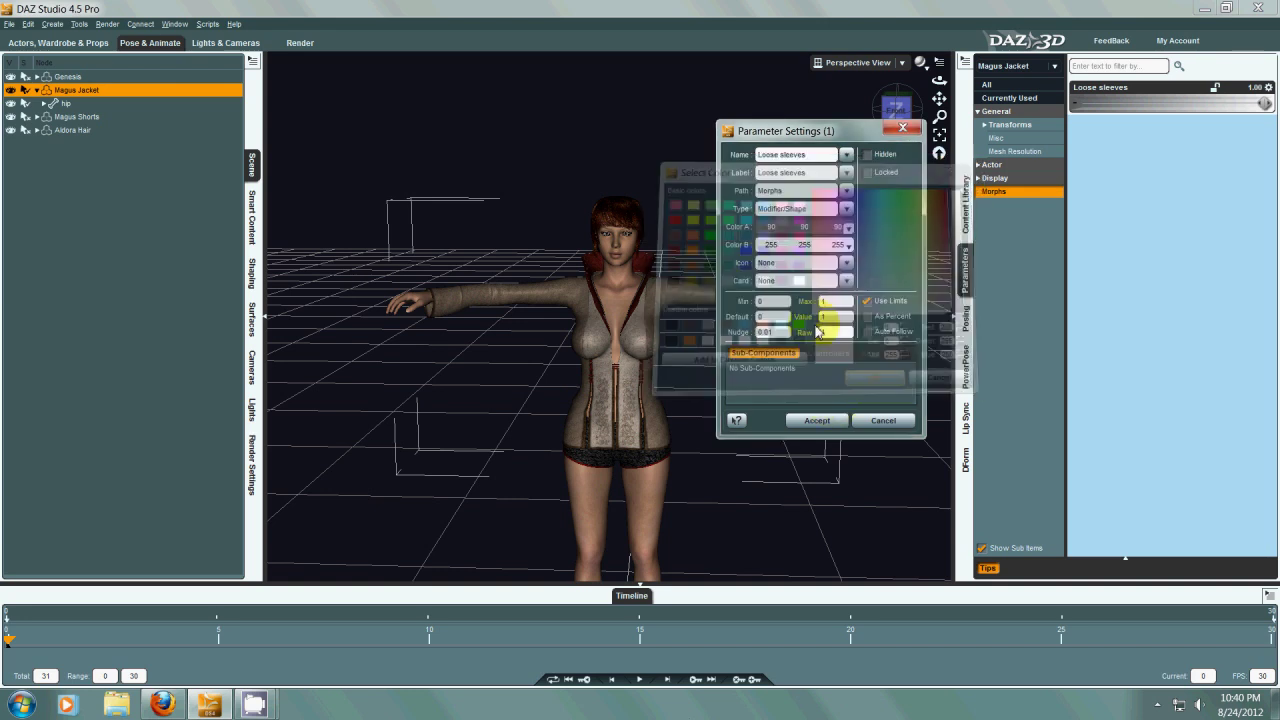
# - Set the Loose sleeves slider's Color B to brown (76, 57, 47) and Color A to cyan (0, 255, 255), accepting the parameter settings
pyautogui.click(848, 246)
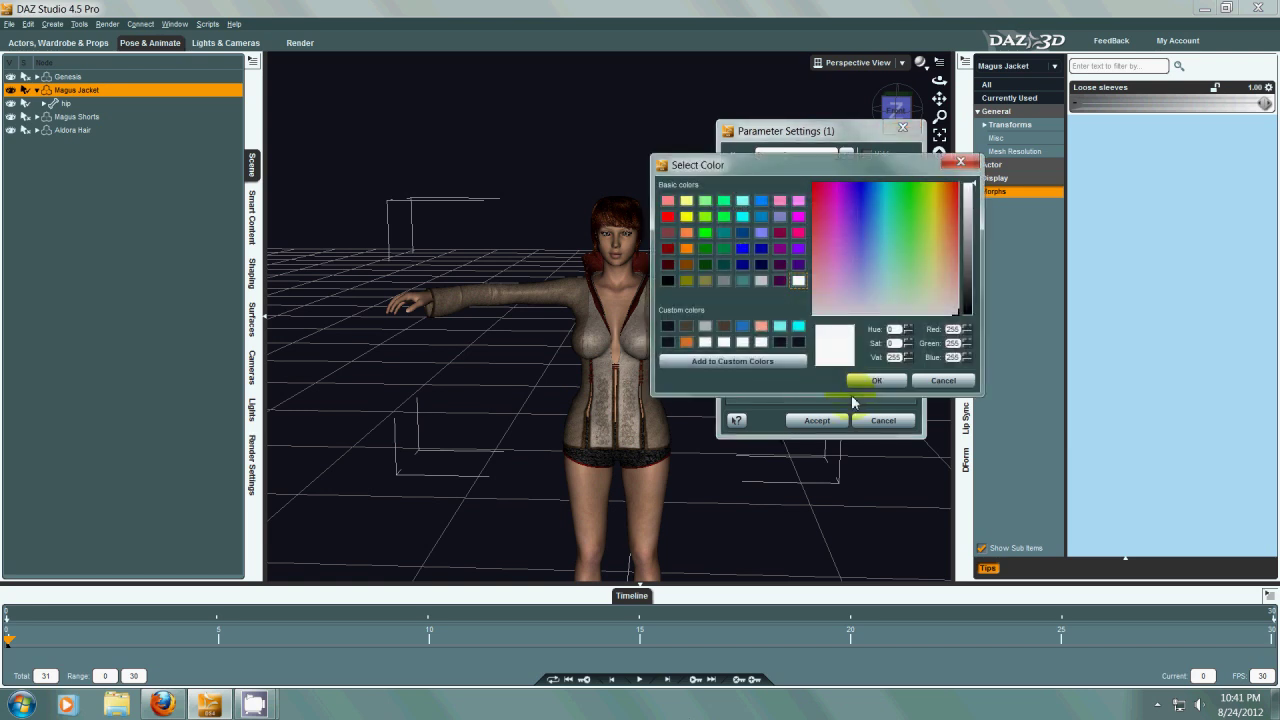
pyautogui.click(724, 330)
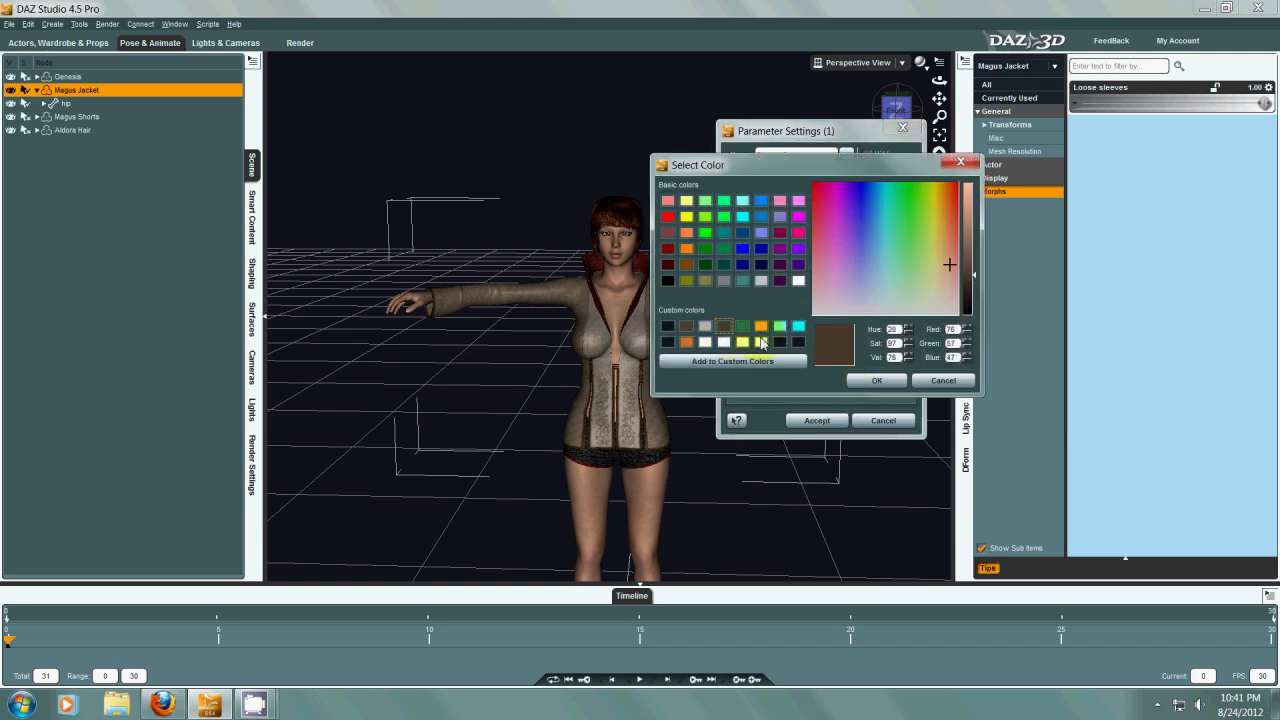
pyautogui.click(870, 381)
pyautogui.click(848, 228)
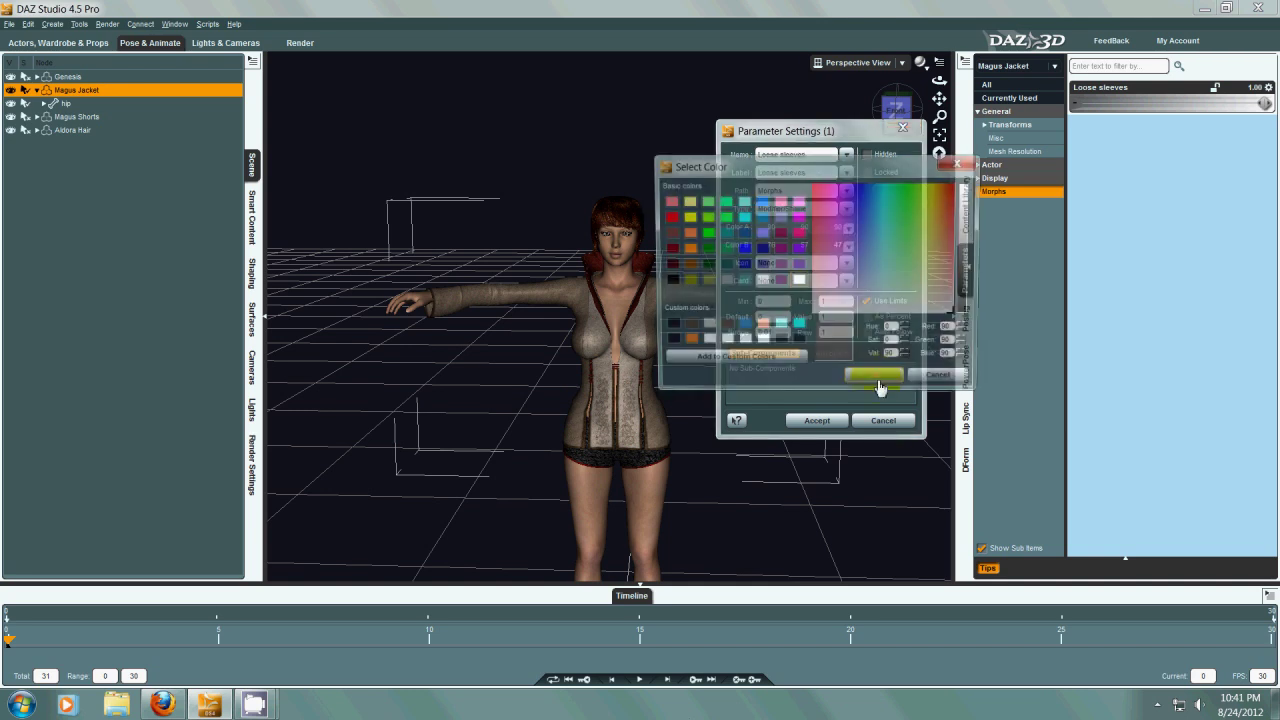
pyautogui.click(798, 326)
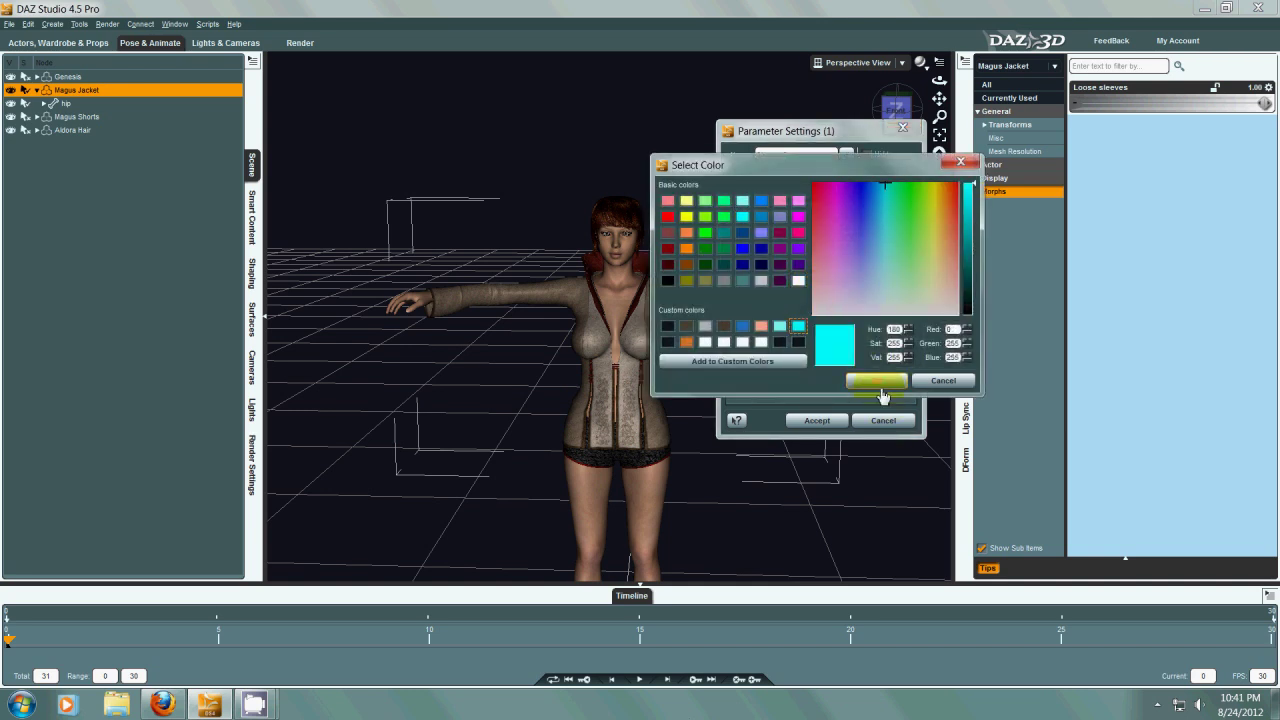
pyautogui.click(877, 382)
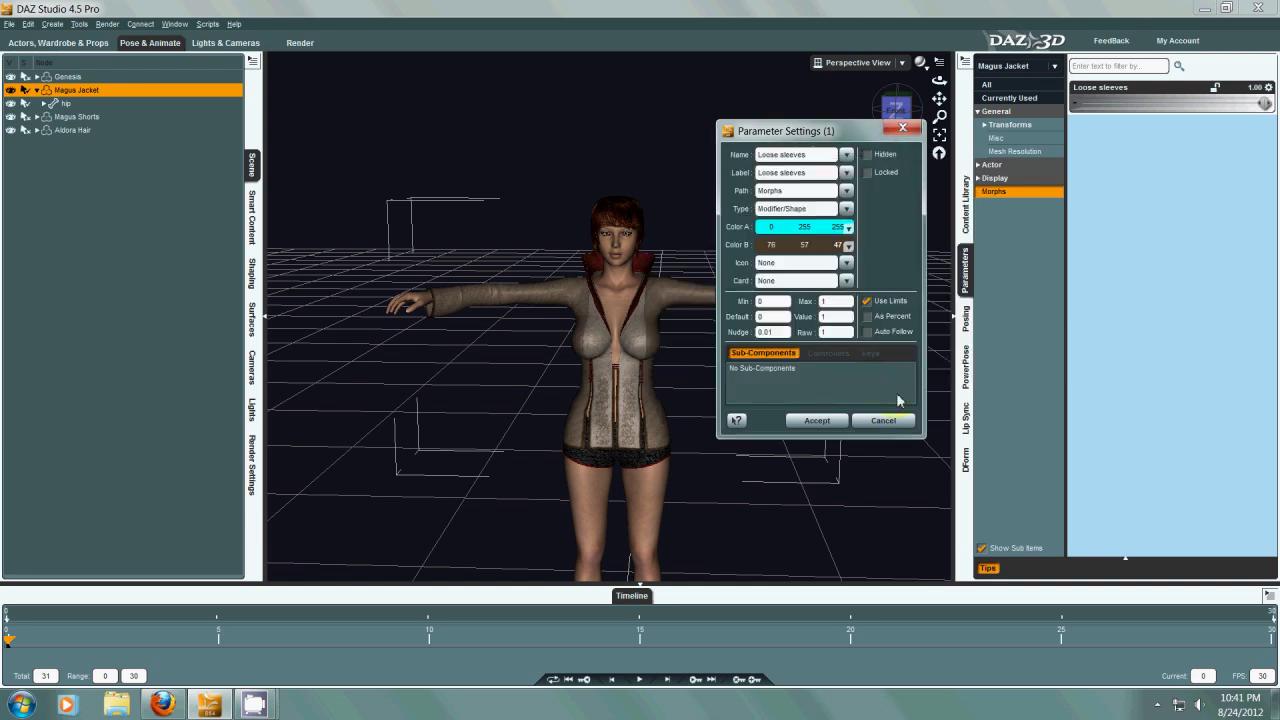
pyautogui.click(818, 421)
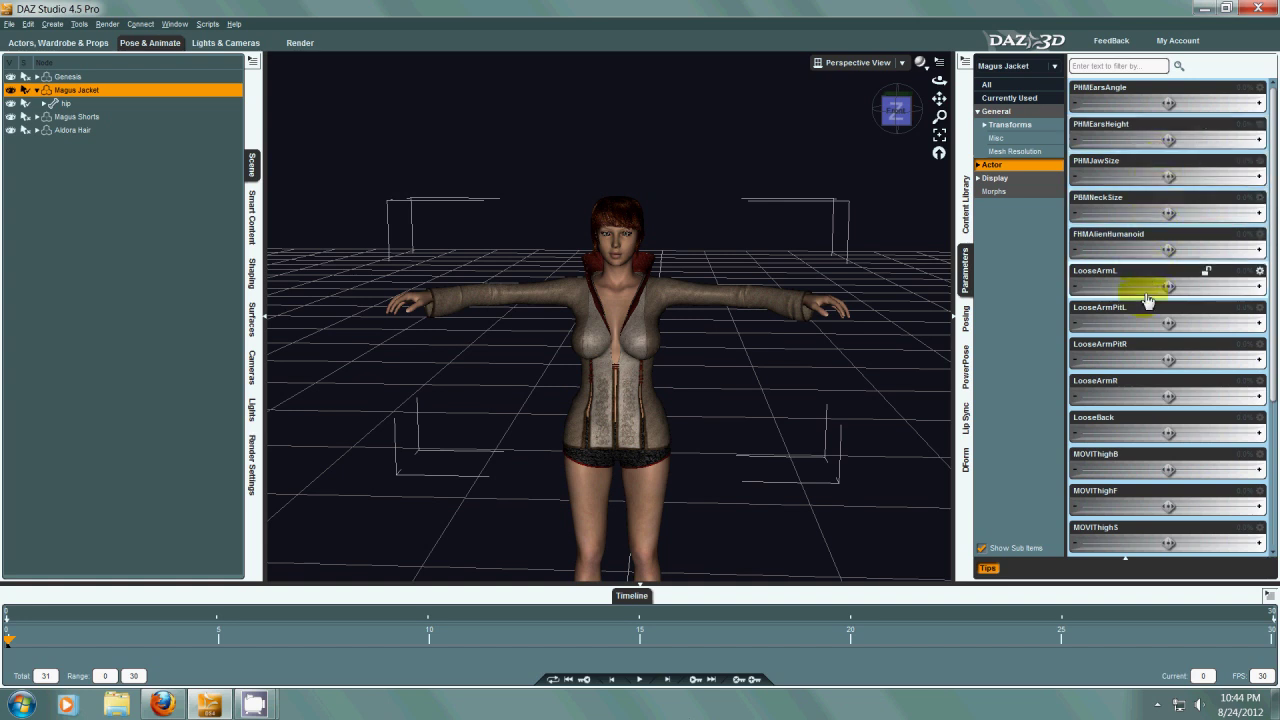
# - Try the jacket's LooseArmL morph at about 336.5% and reset it to 0
pyautogui.moveTo(1170, 287); pyautogui.dragTo(1214, 287)
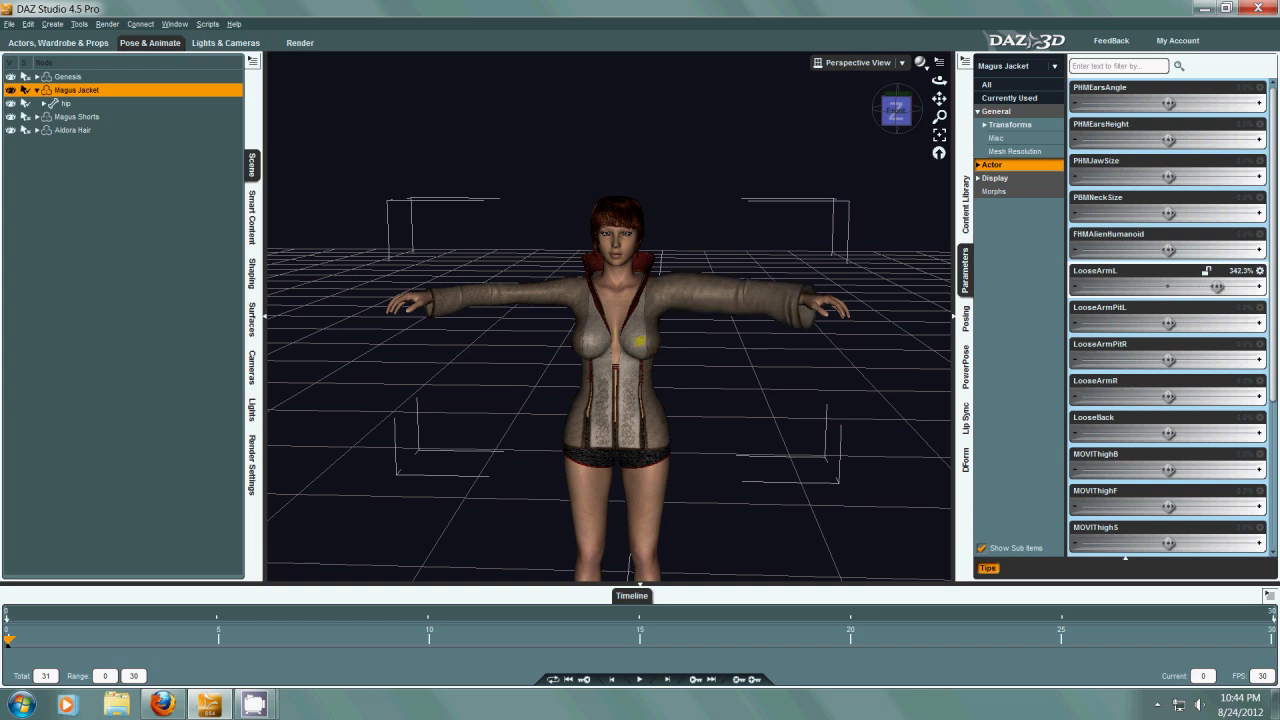
pyautogui.moveTo(1216, 287); pyautogui.dragTo(1214, 287)
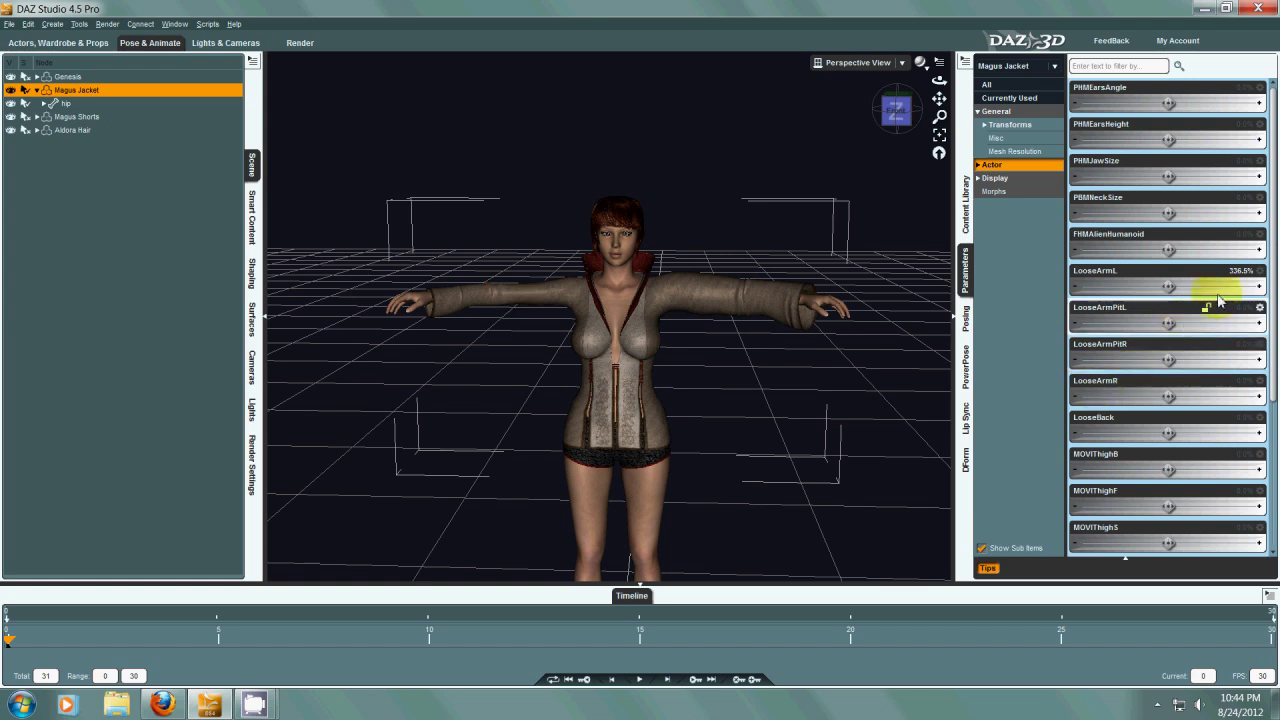
pyautogui.click(1240, 272)
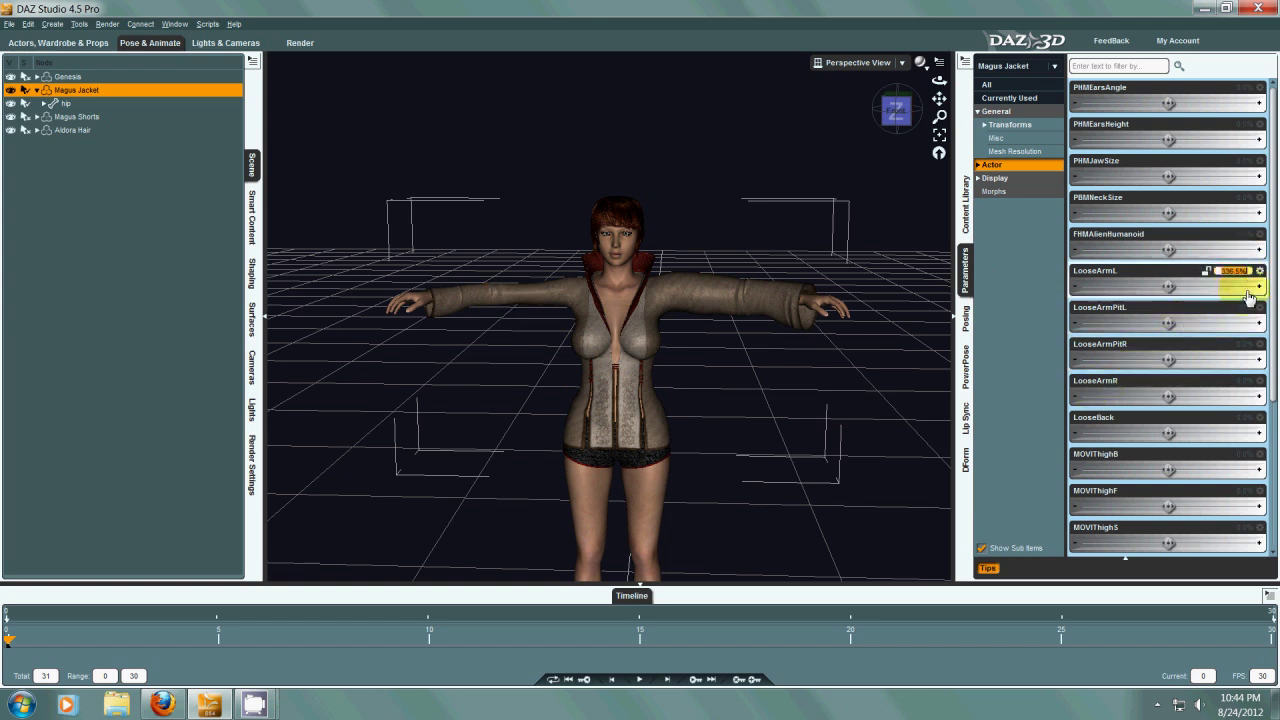
pyautogui.press('Return')
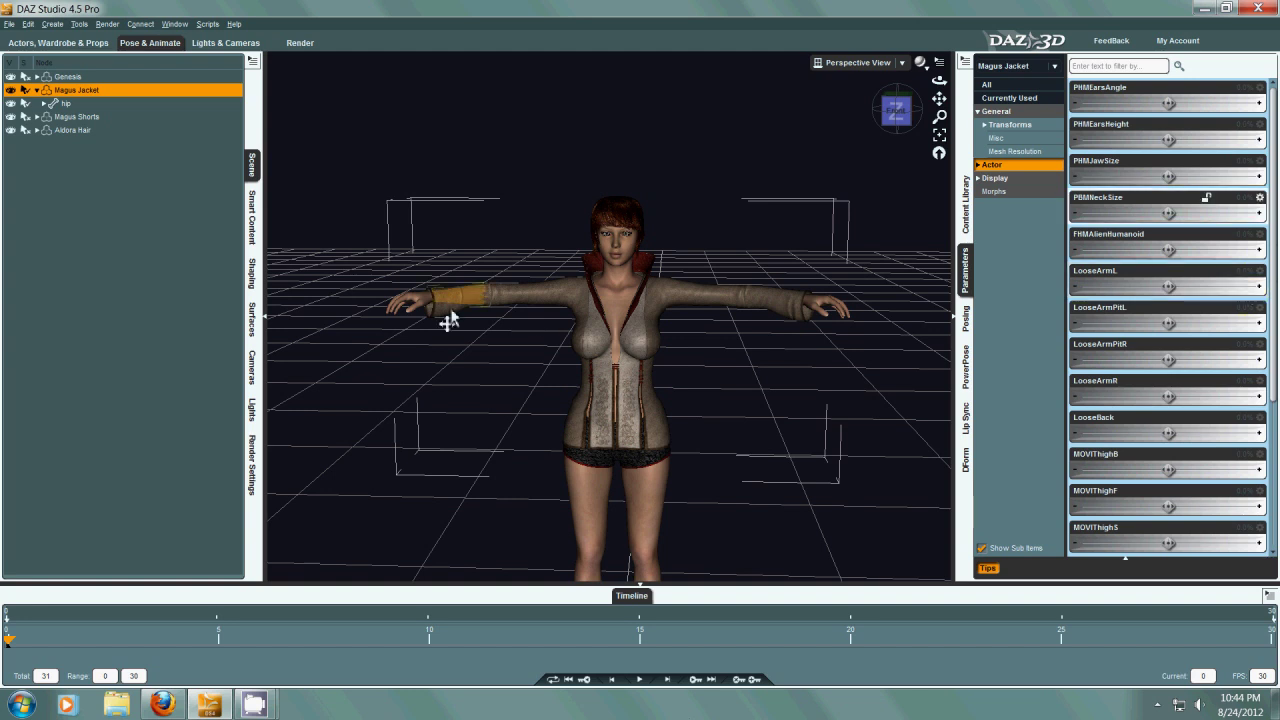
# - Display the Magus Jacket's Morphs parameter group and check the recoloured Loose sleeves slider
pyautogui.click(994, 191)
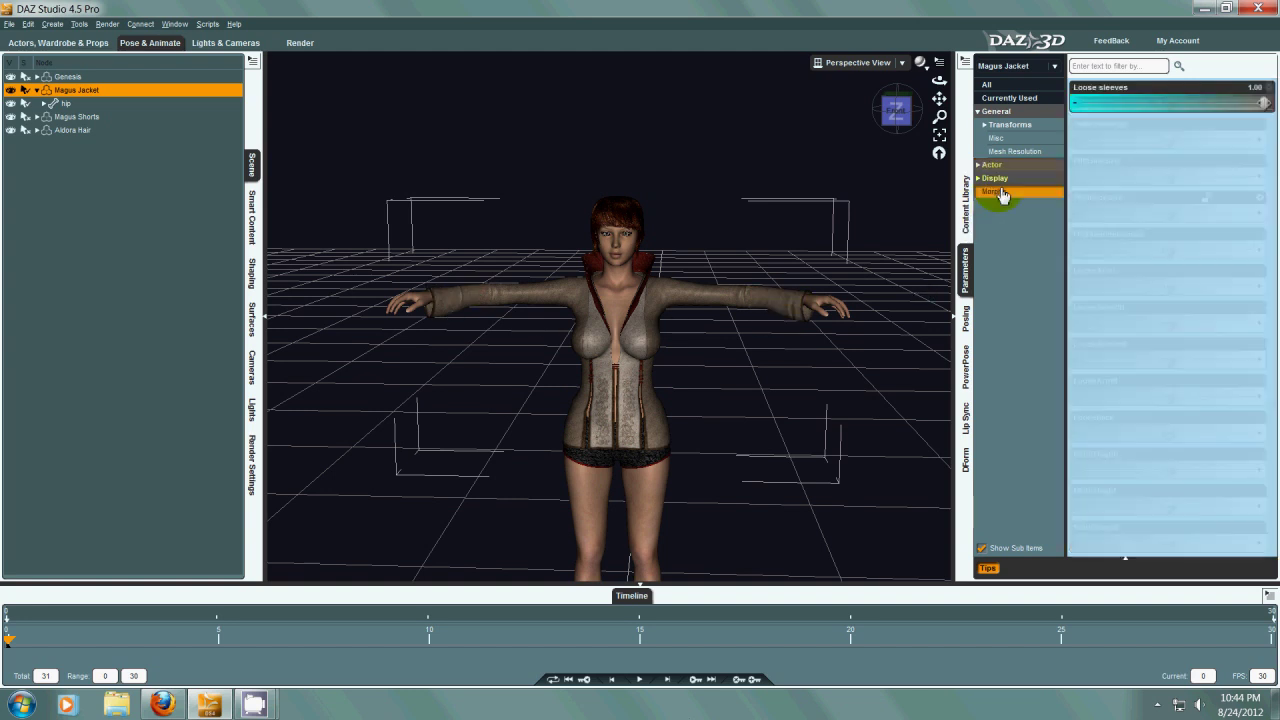
pyautogui.click(1201, 114)
pyautogui.moveTo(1201, 111); pyautogui.dragTo(1275, 158)
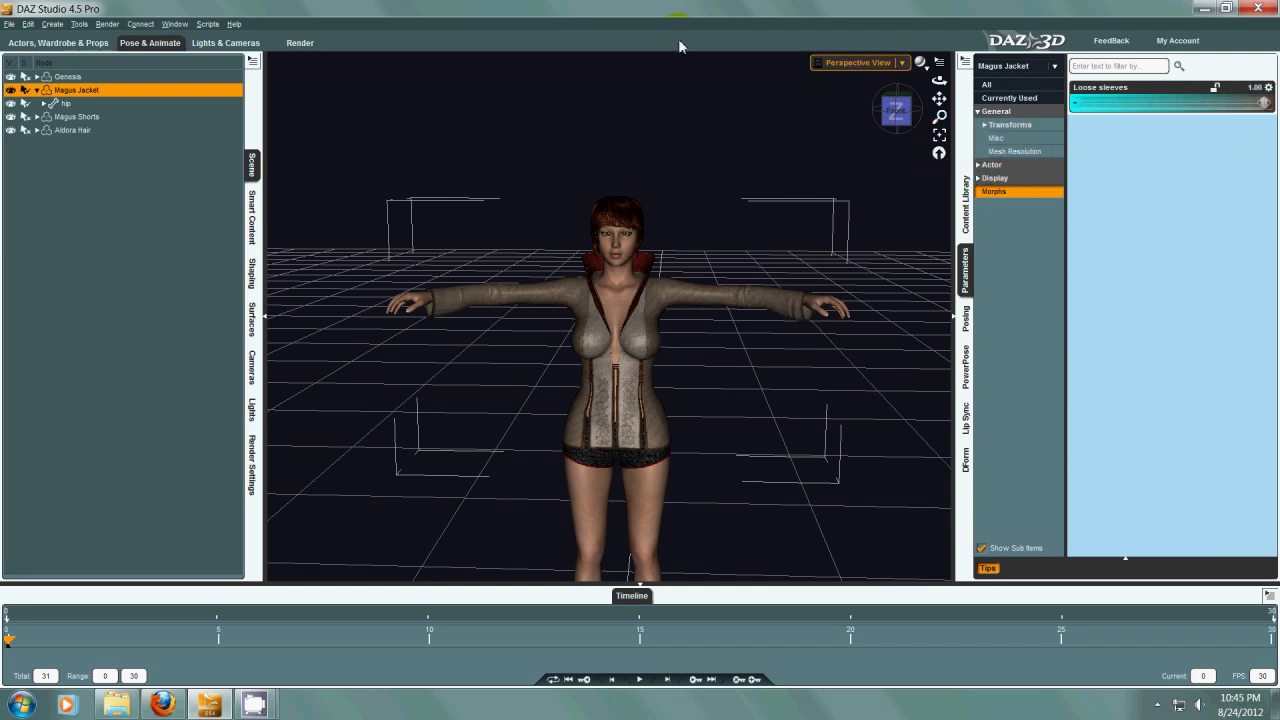
# - Save the jacket's Loose sleeves morph as a Morph Asset with the product name "Jacket Morphs", including only the Morphs group
pyautogui.click(9, 23)
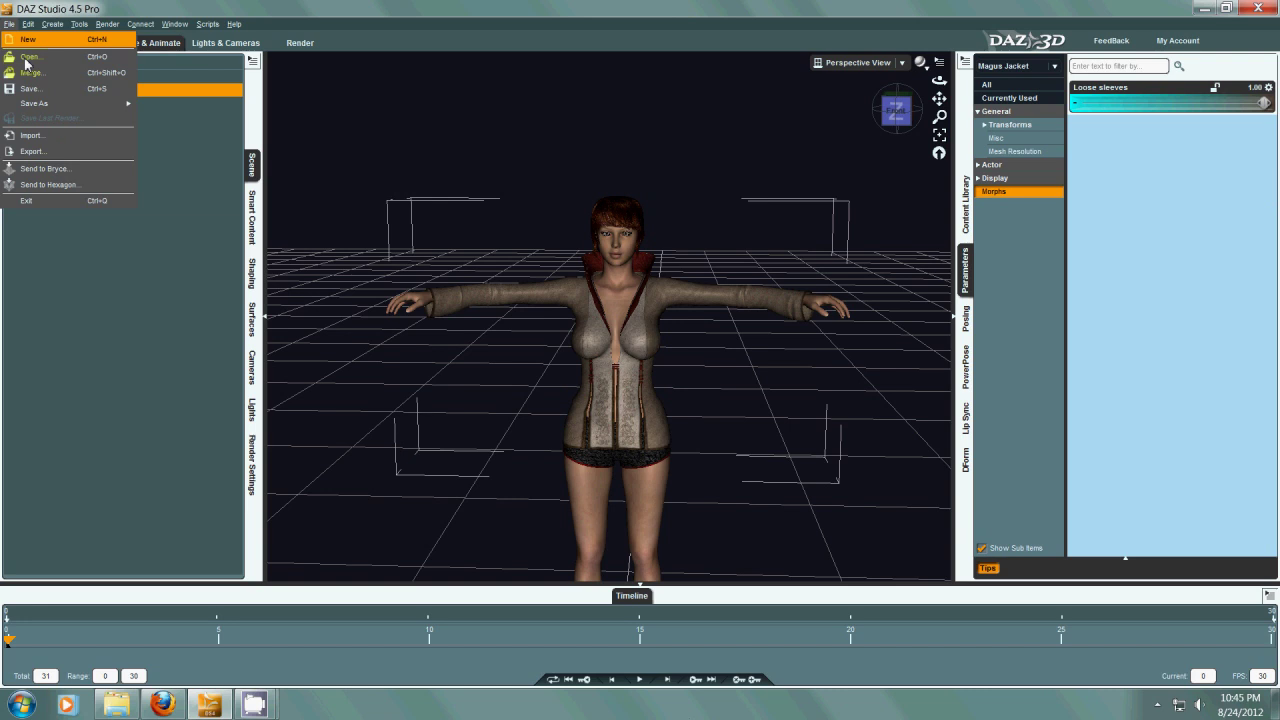
pyautogui.moveTo(34, 106)
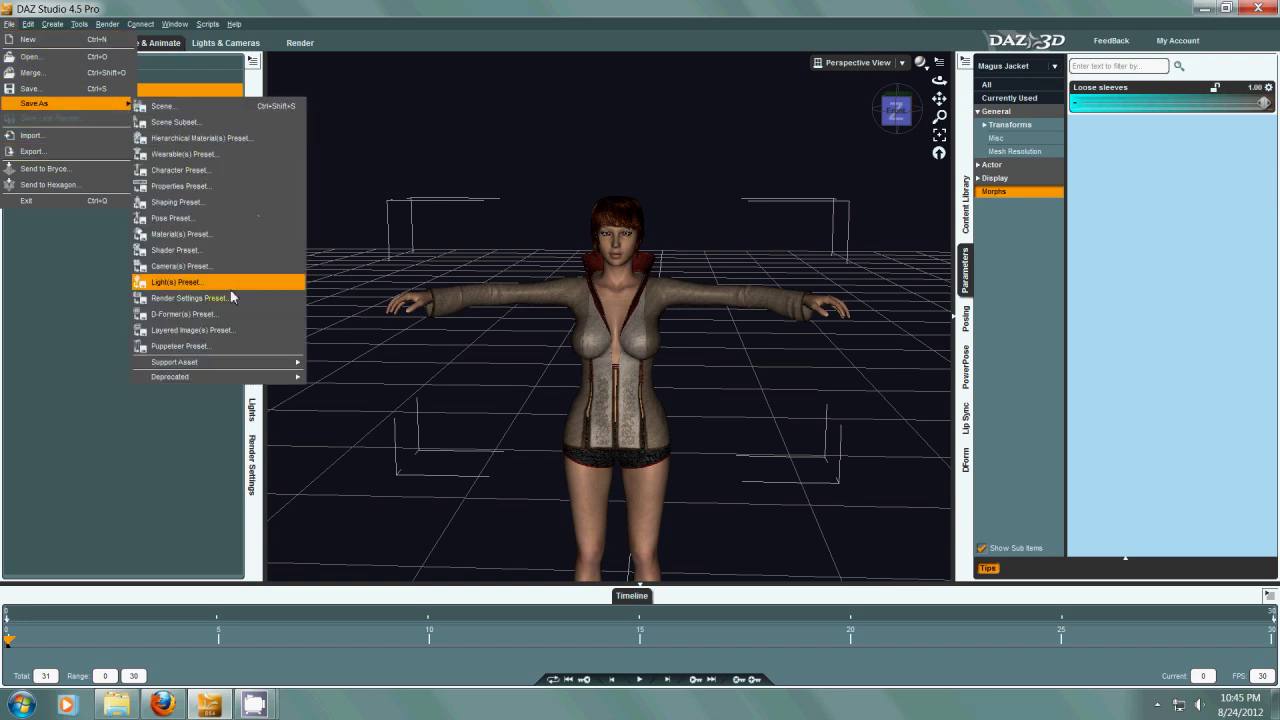
pyautogui.moveTo(233, 364)
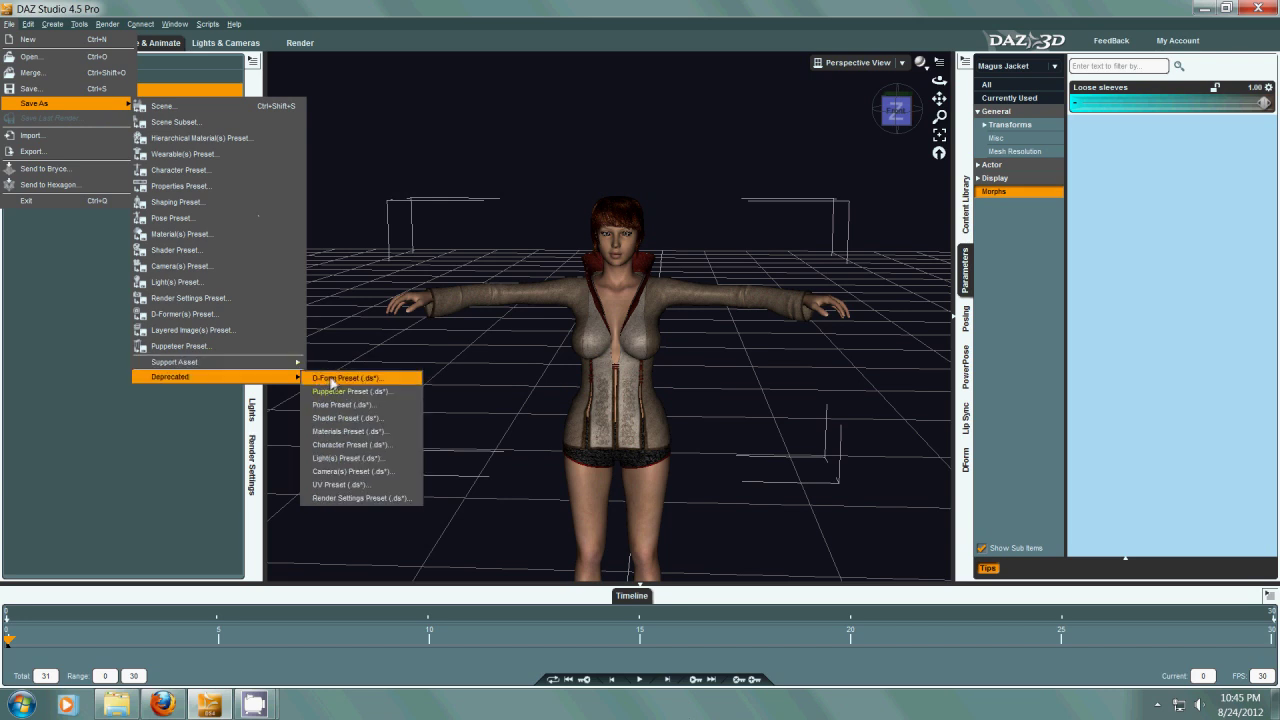
pyautogui.moveTo(295, 363)
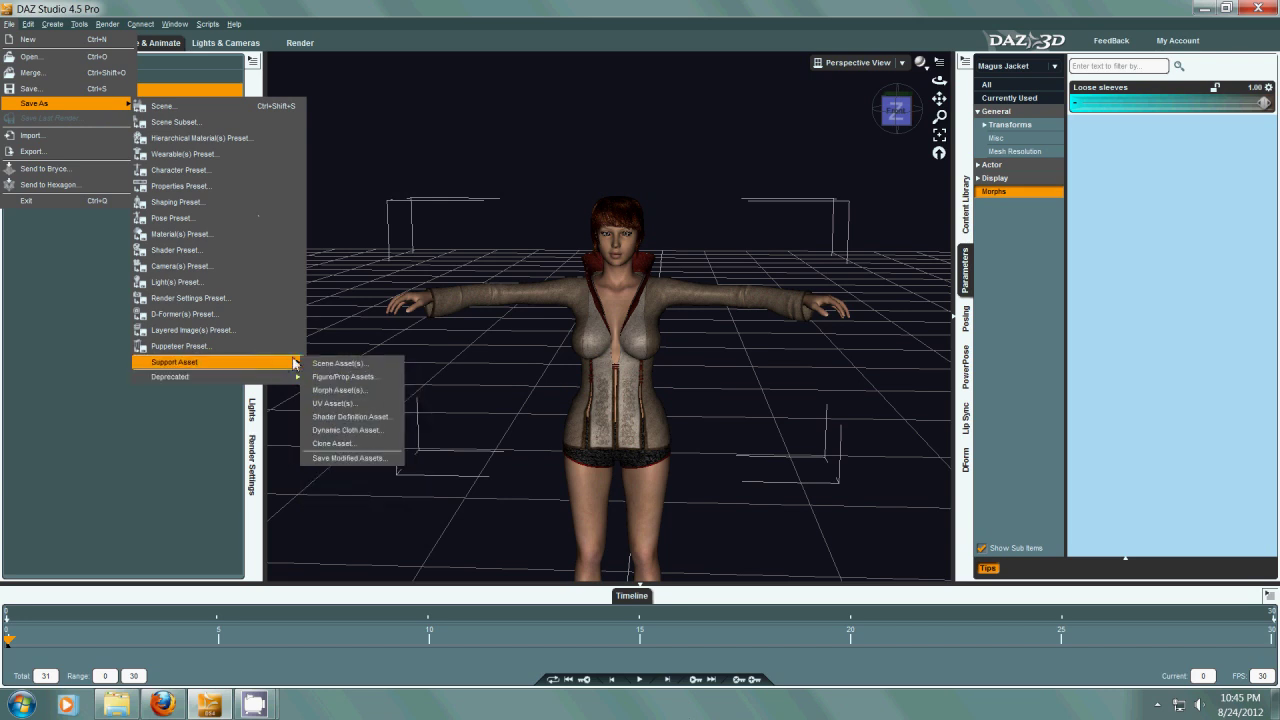
pyautogui.click(335, 391)
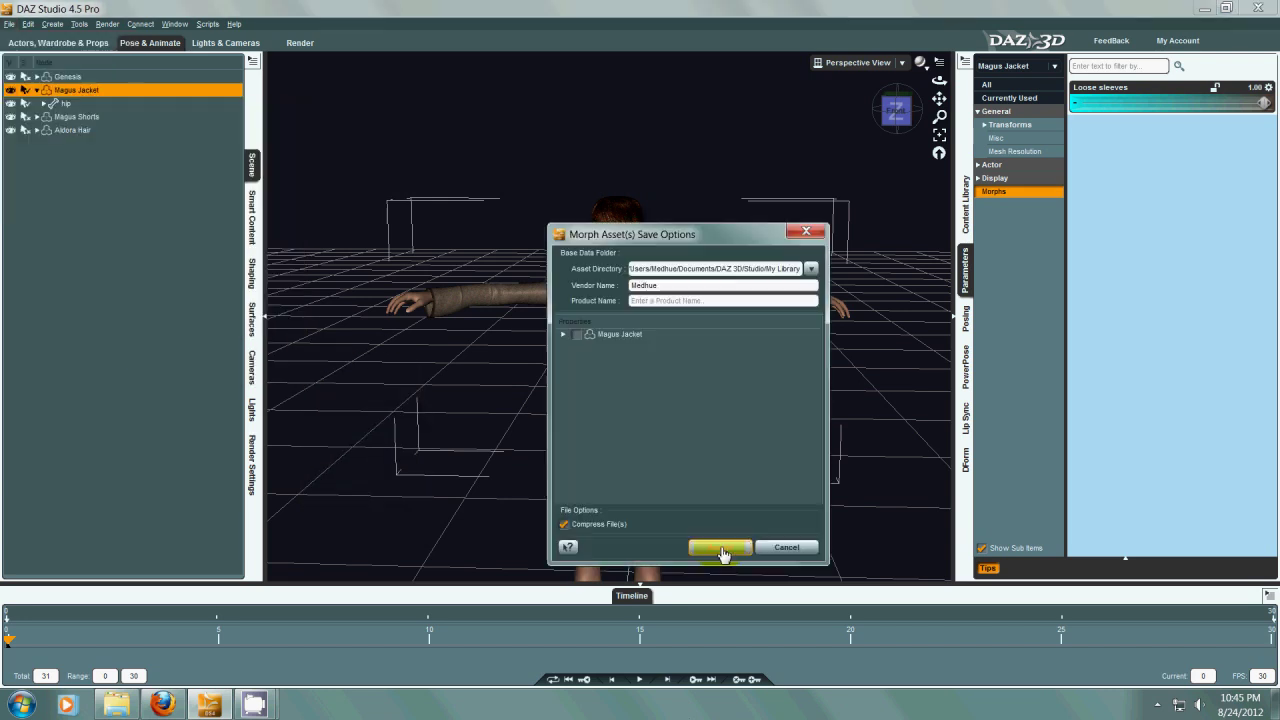
pyautogui.click(739, 302)
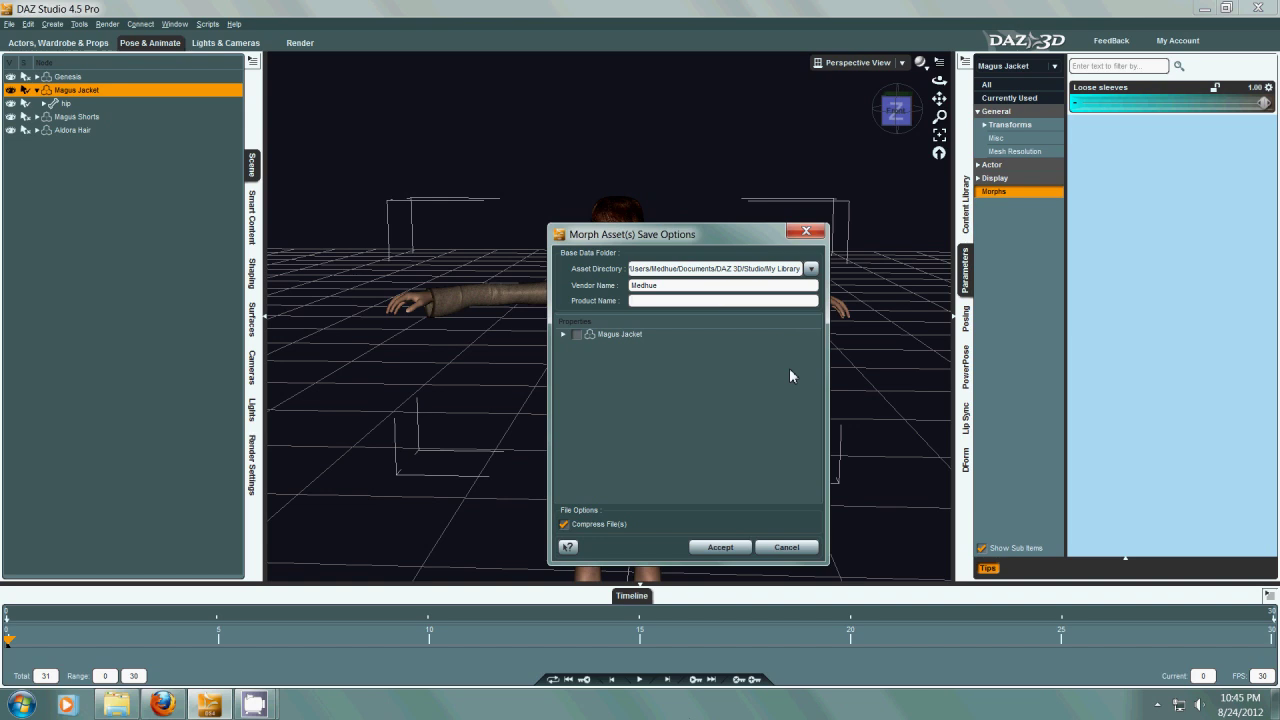
pyautogui.write('Jacket Morphs')
pyautogui.click(563, 334)
pyautogui.click(576, 356)
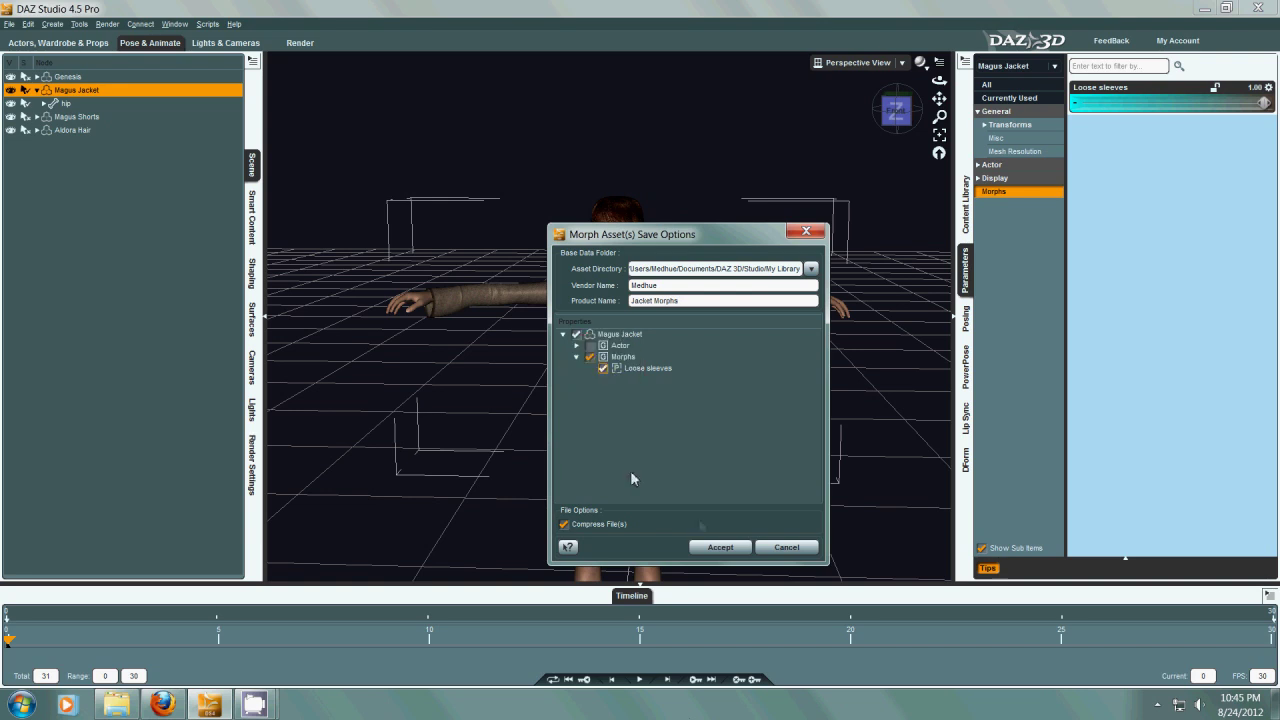
pyautogui.click(720, 549)
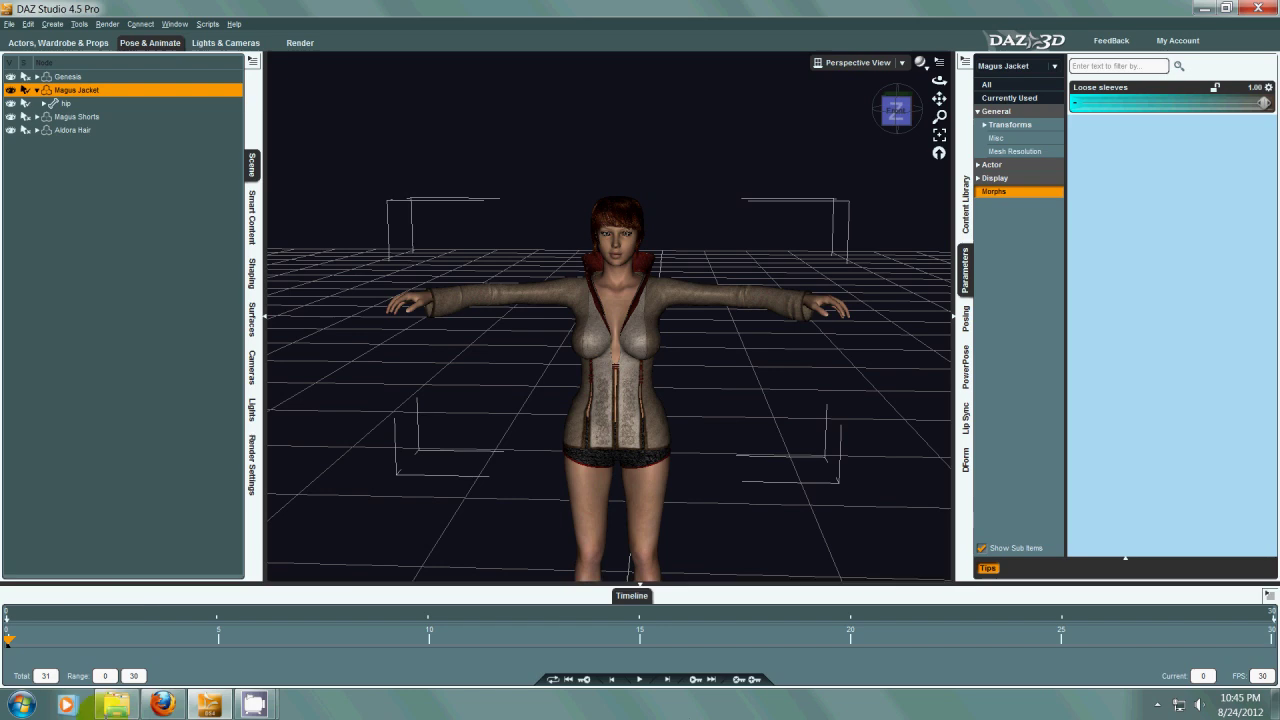
# - Switch to Windows Explorer and open the vendor's Jacket Morphs folder within My Library's data, DAZ 3D, Magus, Jacket for Genesis, Morphs
pyautogui.click(116, 703)
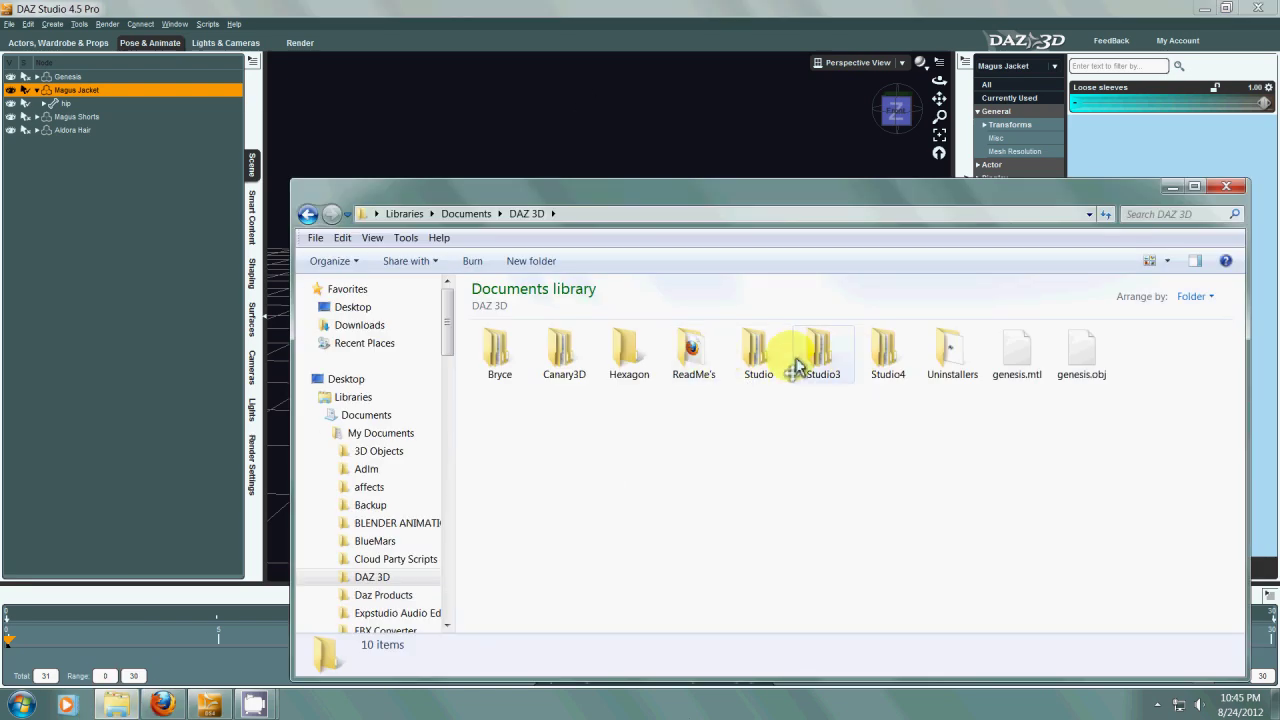
pyautogui.doubleClick(768, 352)
pyautogui.doubleClick(505, 376)
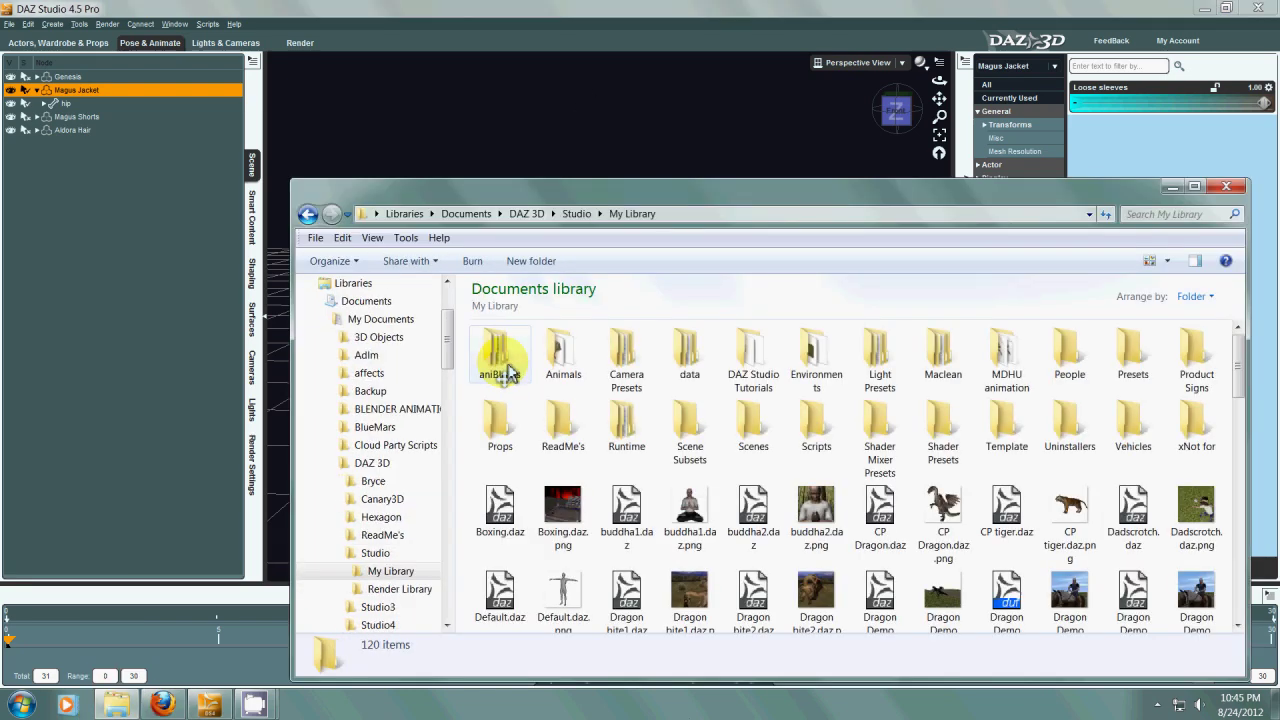
pyautogui.doubleClick(690, 362)
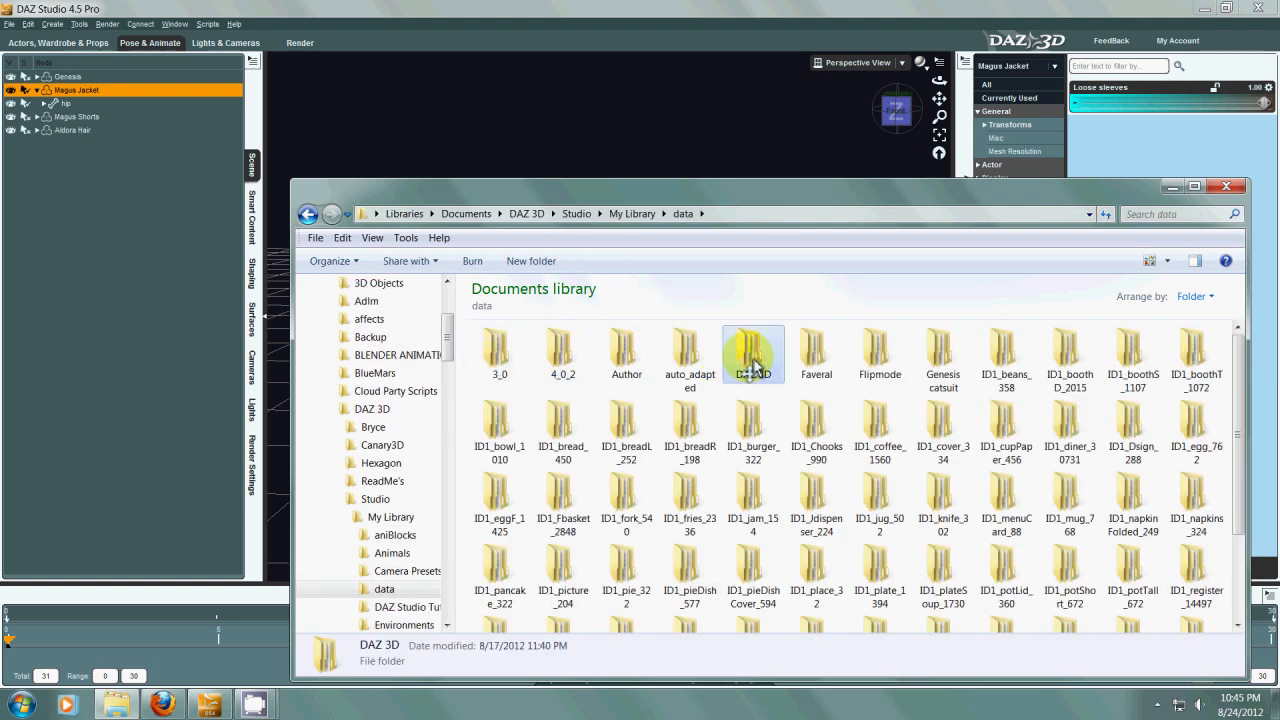
pyautogui.doubleClick(750, 360)
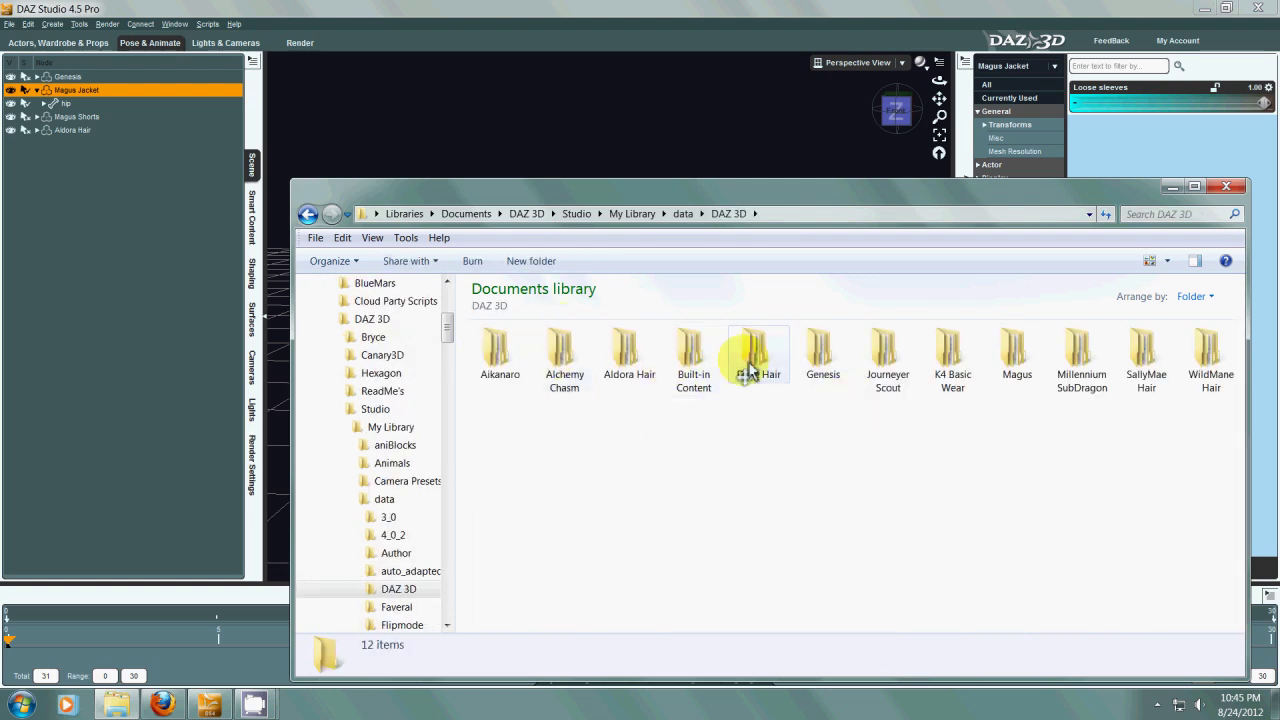
pyautogui.doubleClick(1014, 366)
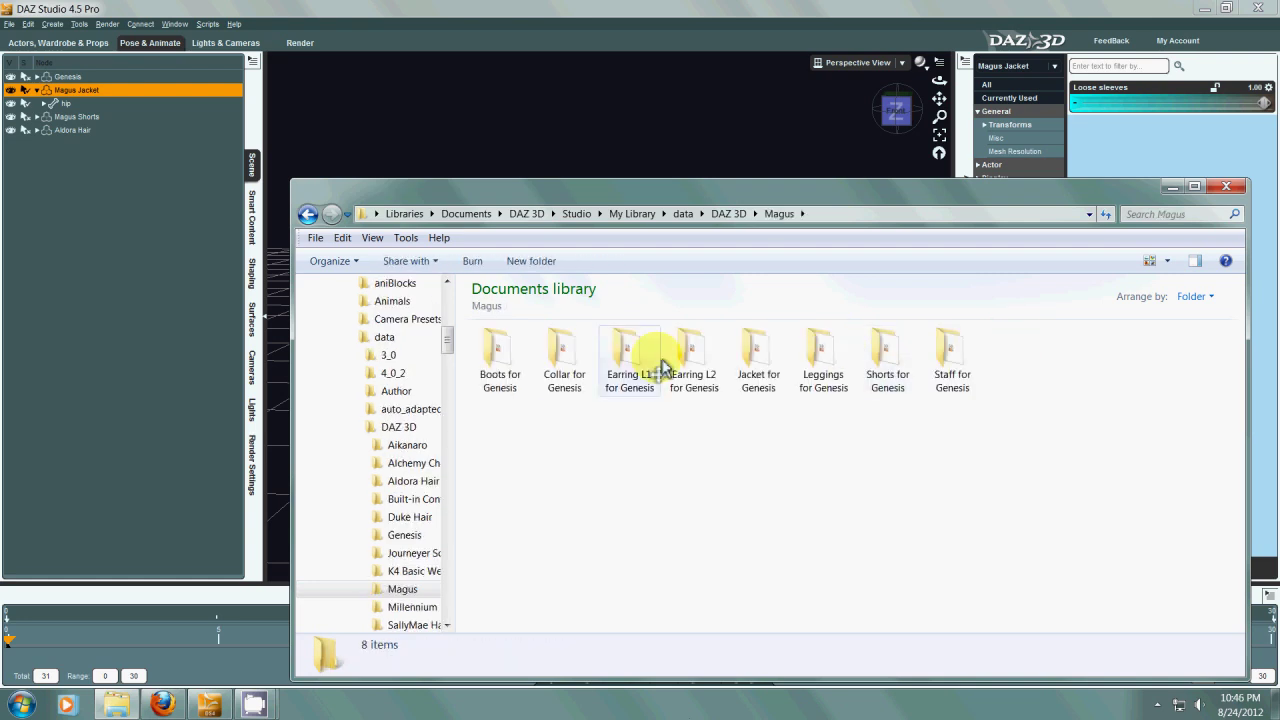
pyautogui.doubleClick(757, 385)
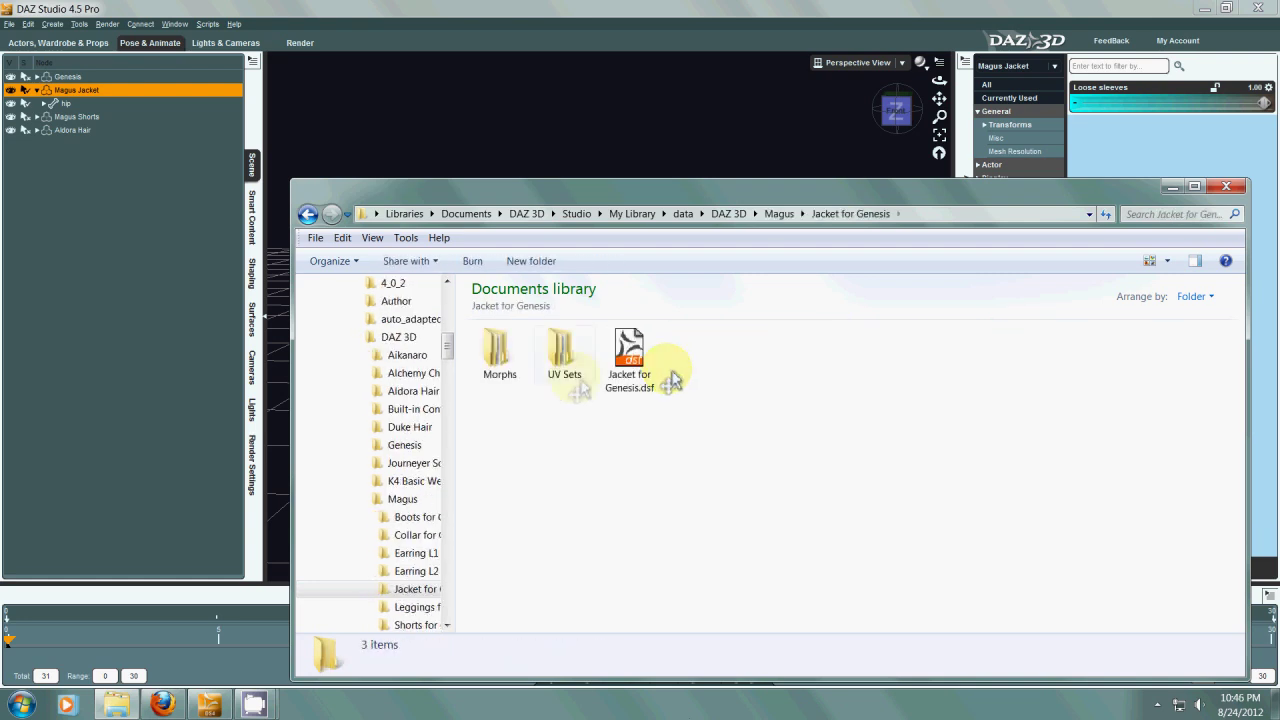
pyautogui.doubleClick(502, 362)
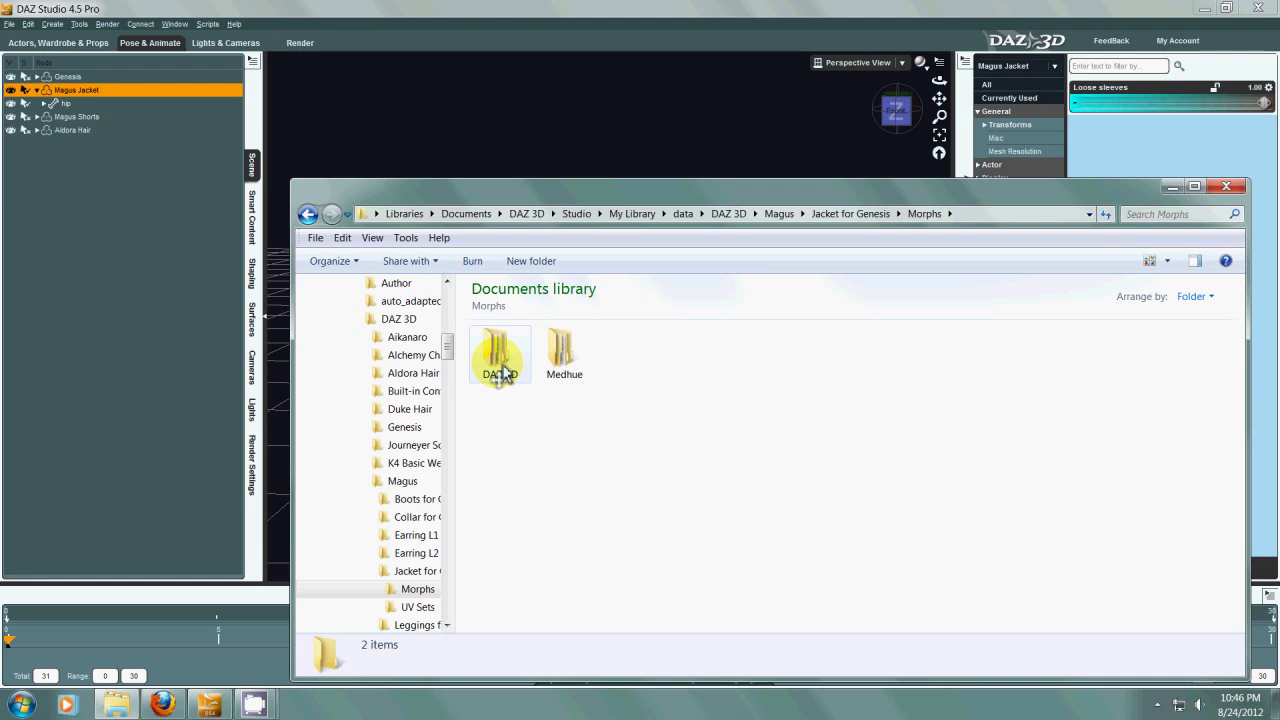
pyautogui.doubleClick(562, 352)
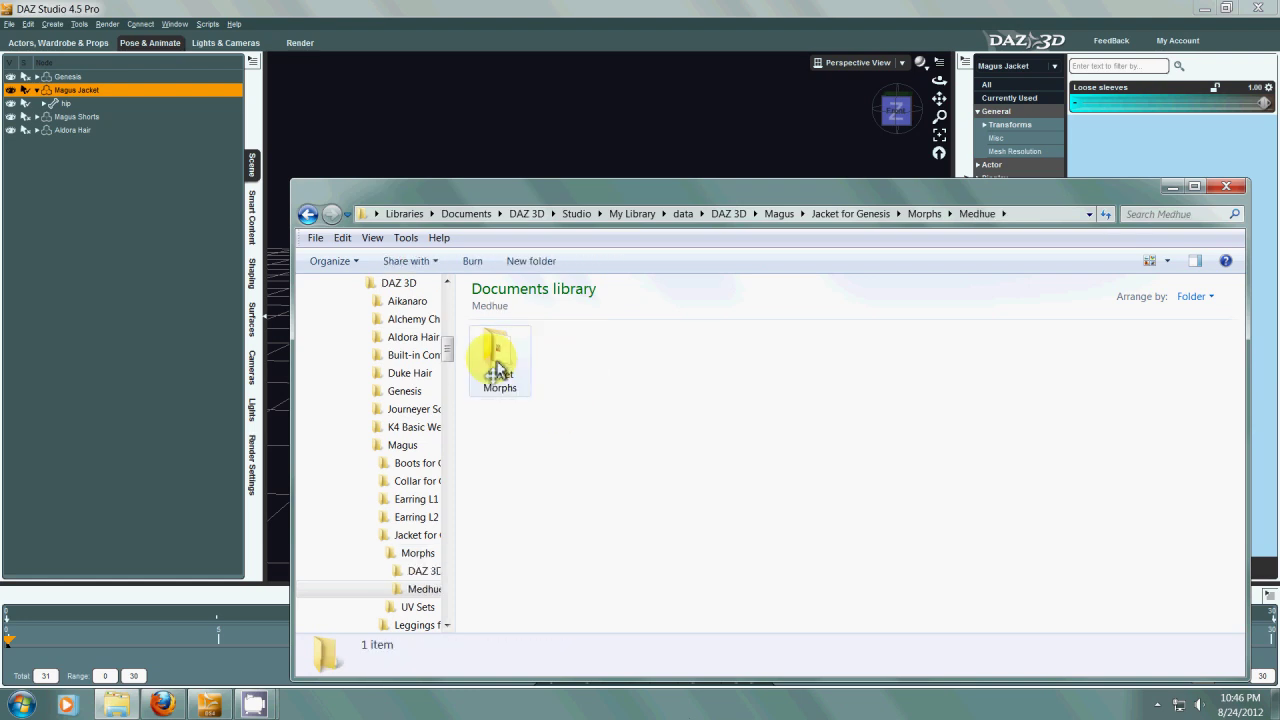
pyautogui.doubleClick(497, 362)
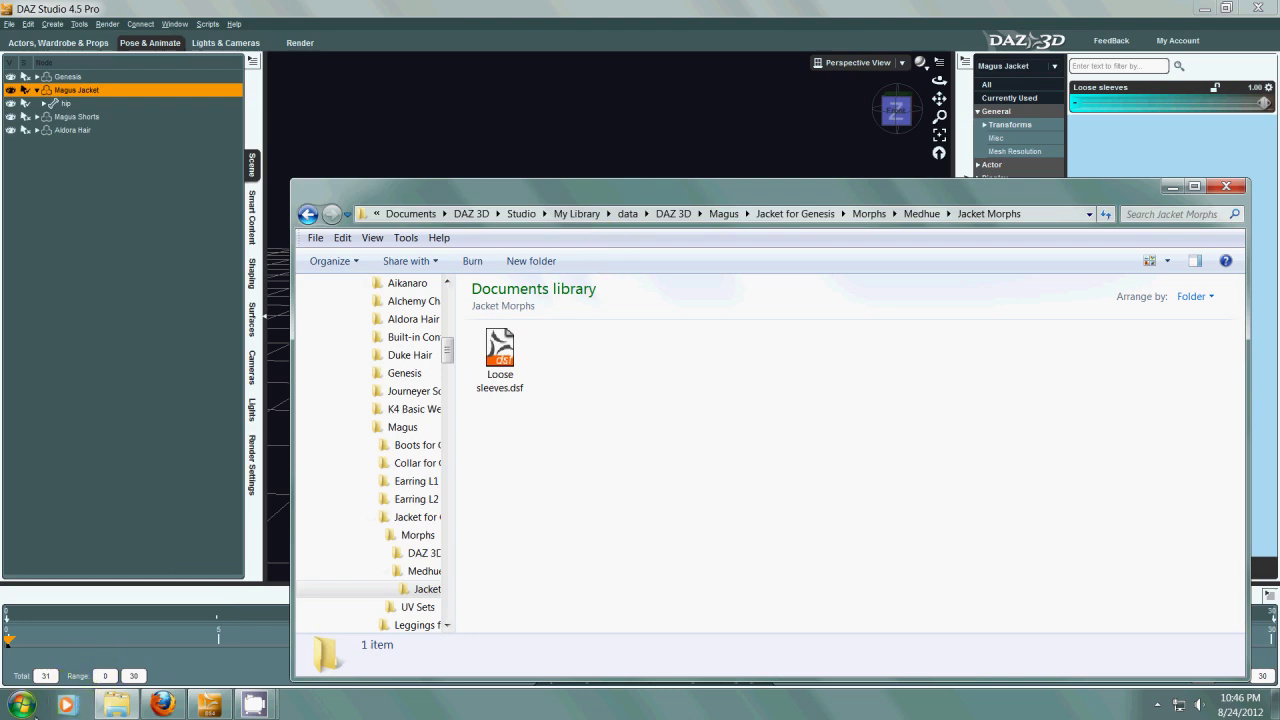
# - Open a second Documents window and copy MDHU-X-icon6.png from the Genesis Base morph folder Male Crotch Bulge
pyautogui.click(24, 705)
pyautogui.click(262, 199)
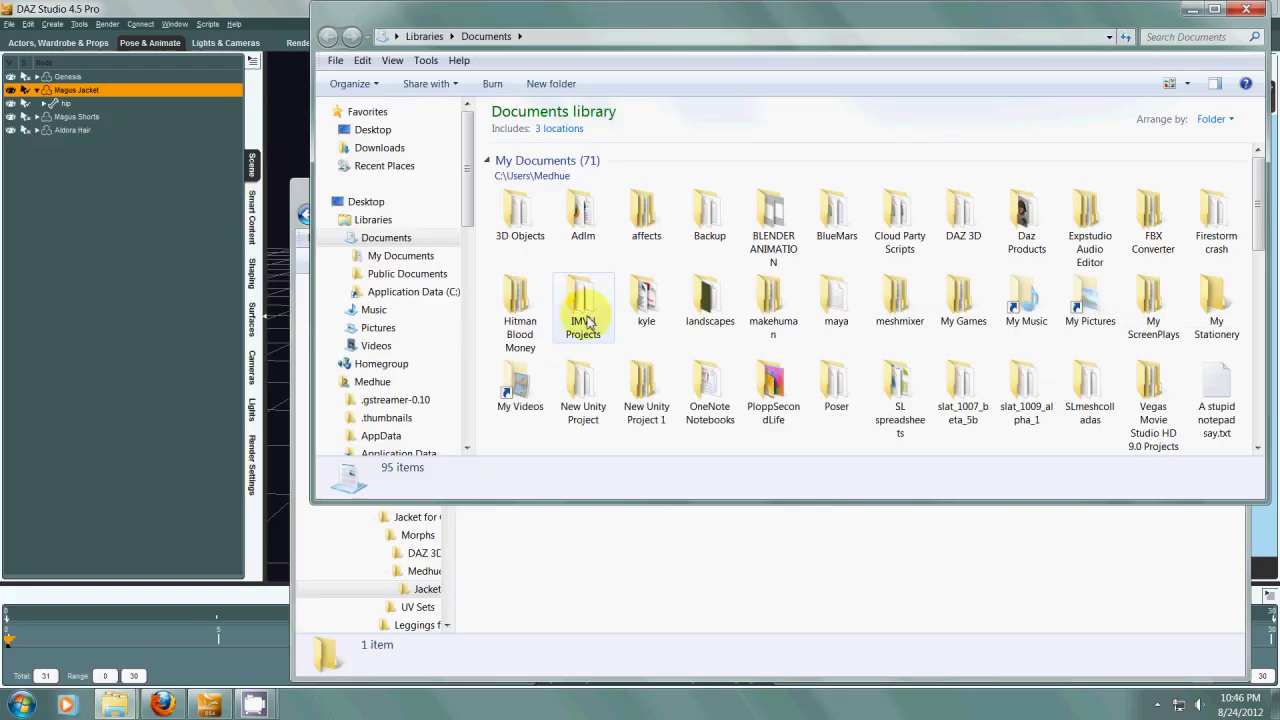
pyautogui.doubleClick(965, 213)
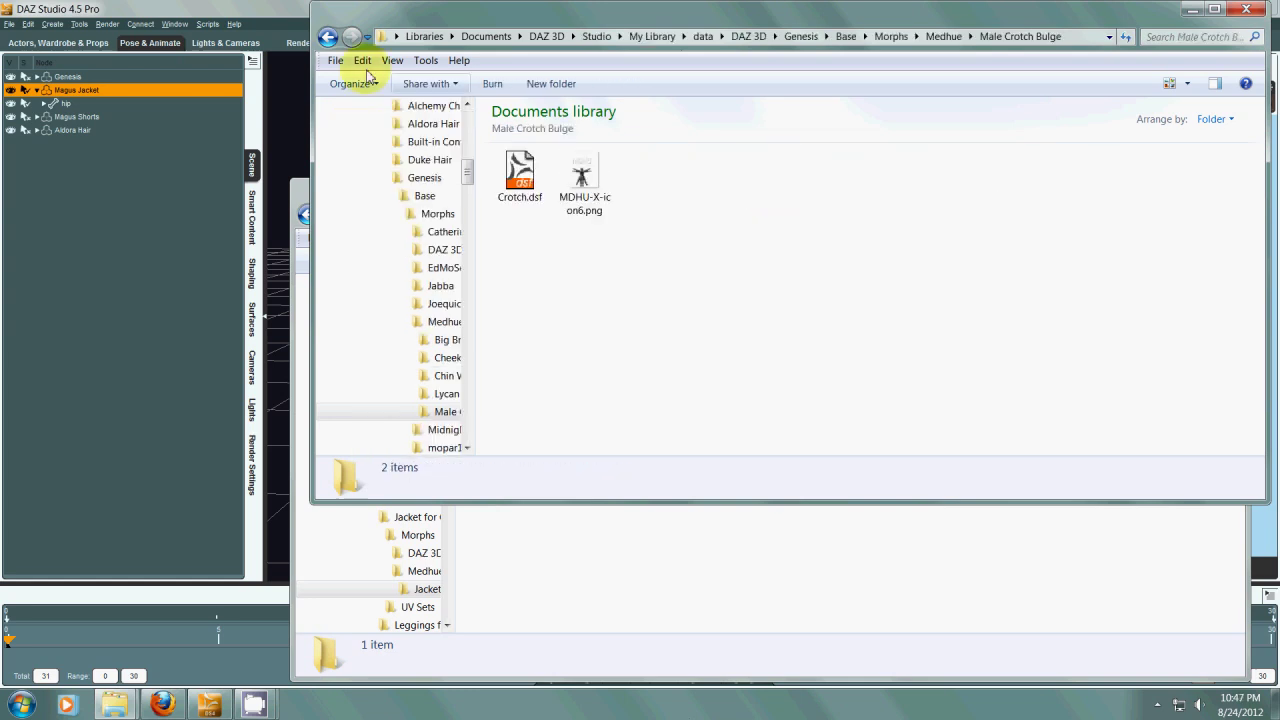
pyautogui.click(584, 182)
pyautogui.rightClick(597, 180)
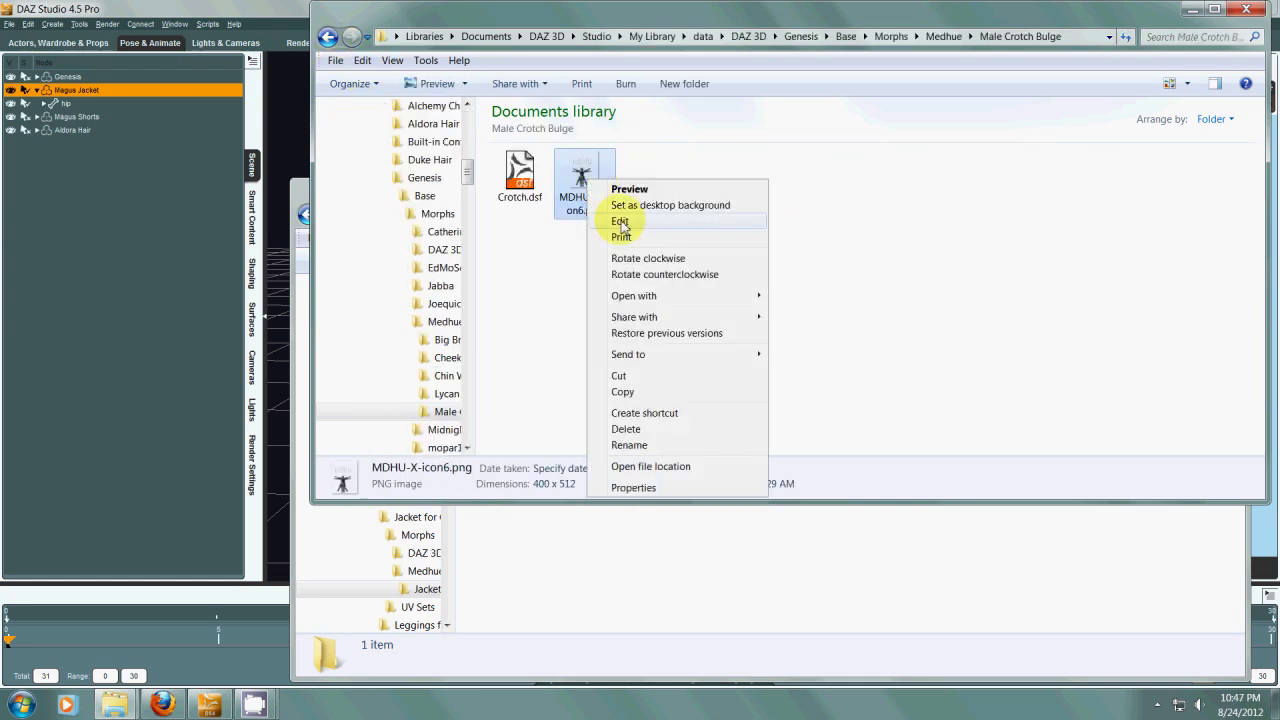
pyautogui.click(622, 391)
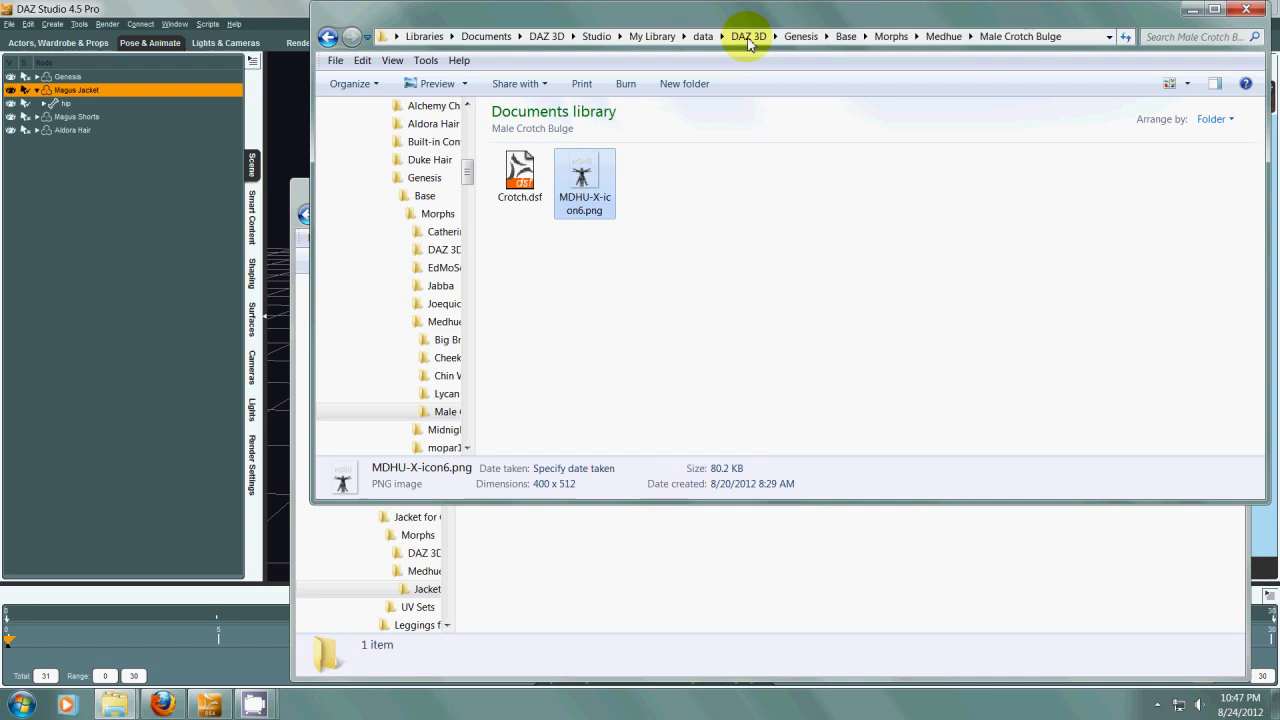
# - Paste the copied MDHU-X-icon6.png into the Magus jacket's Jacket Morphs folder
pyautogui.click(298, 192)
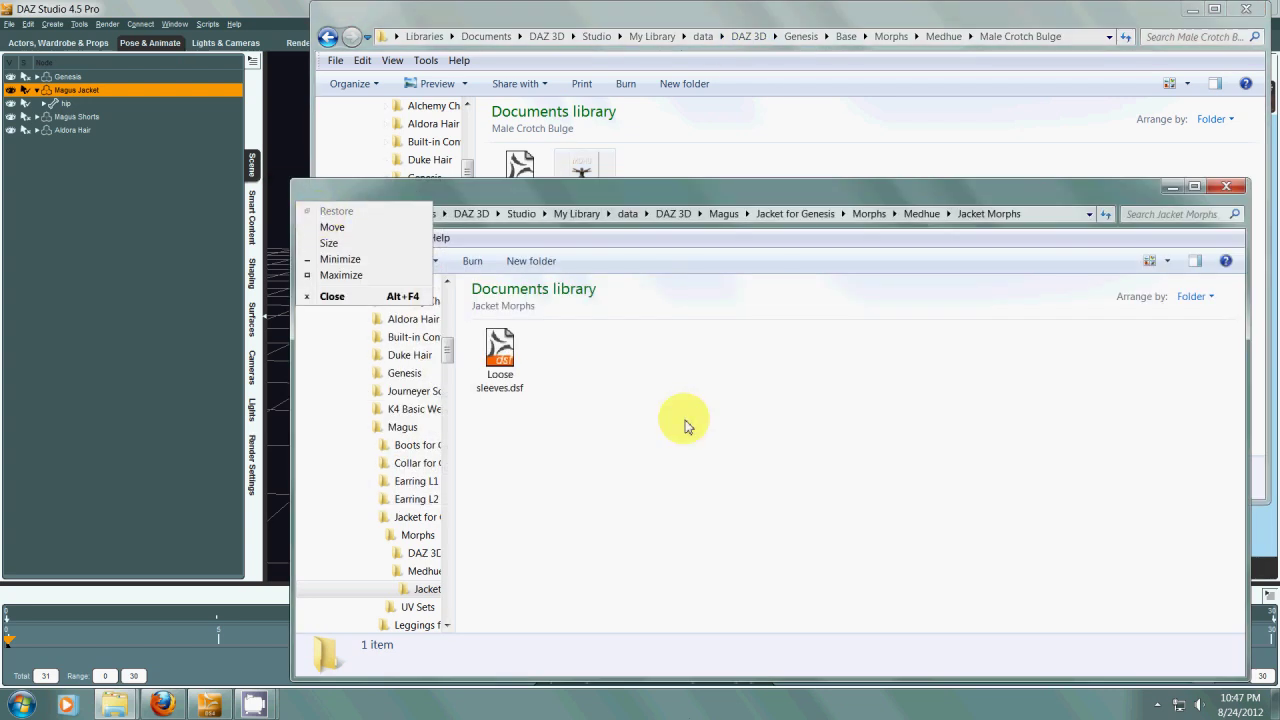
pyautogui.rightClick(655, 397)
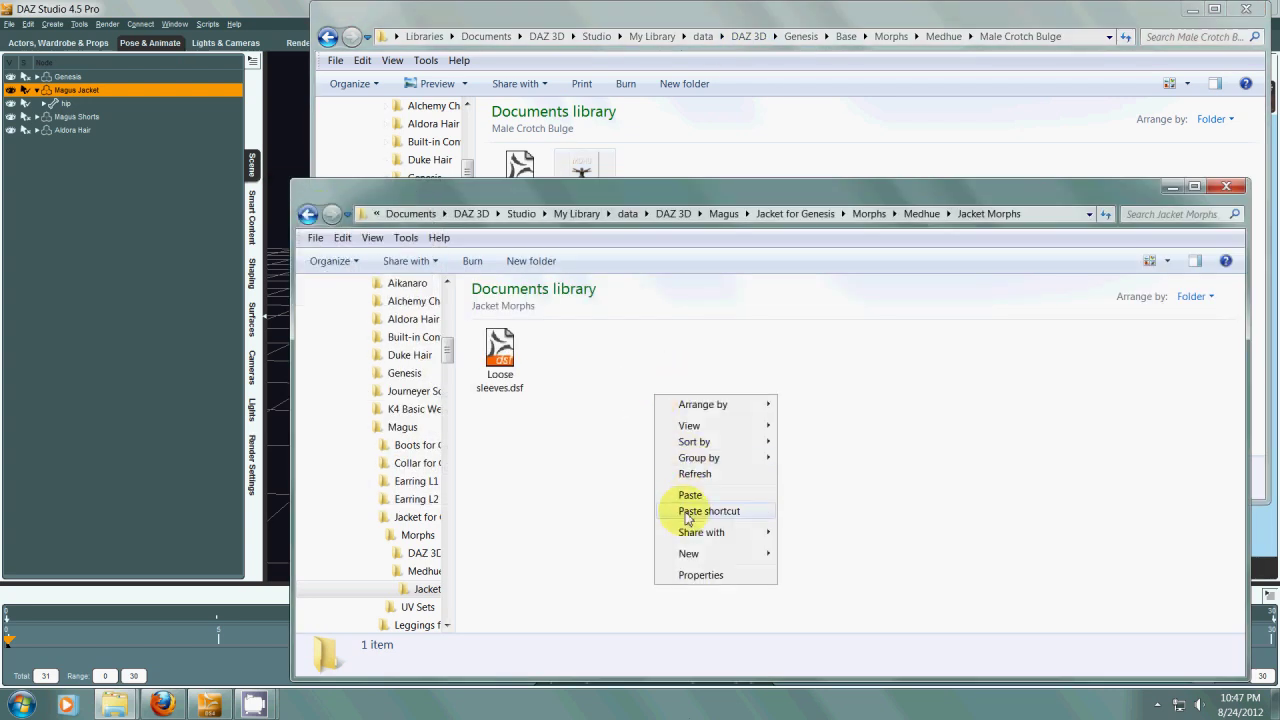
pyautogui.click(690, 495)
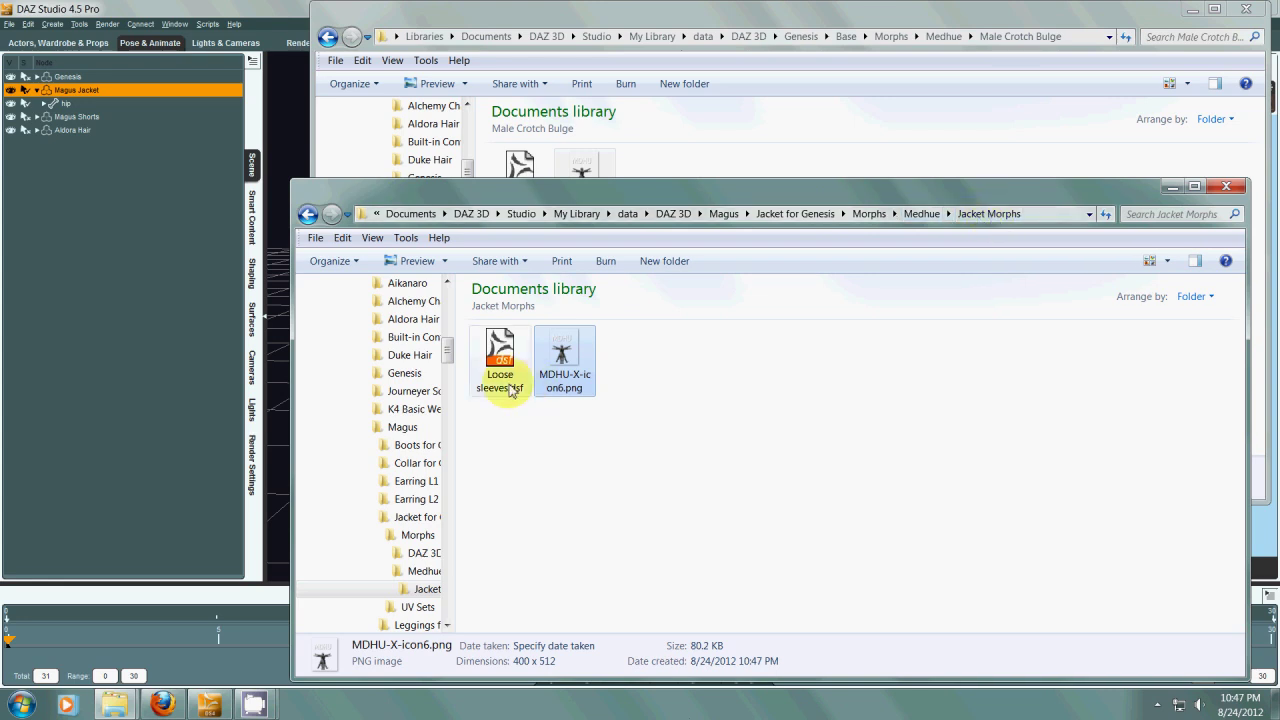
# - Copy the full path of the Jacket Morphs folder and switch to DAZ Studio
pyautogui.click(978, 213)
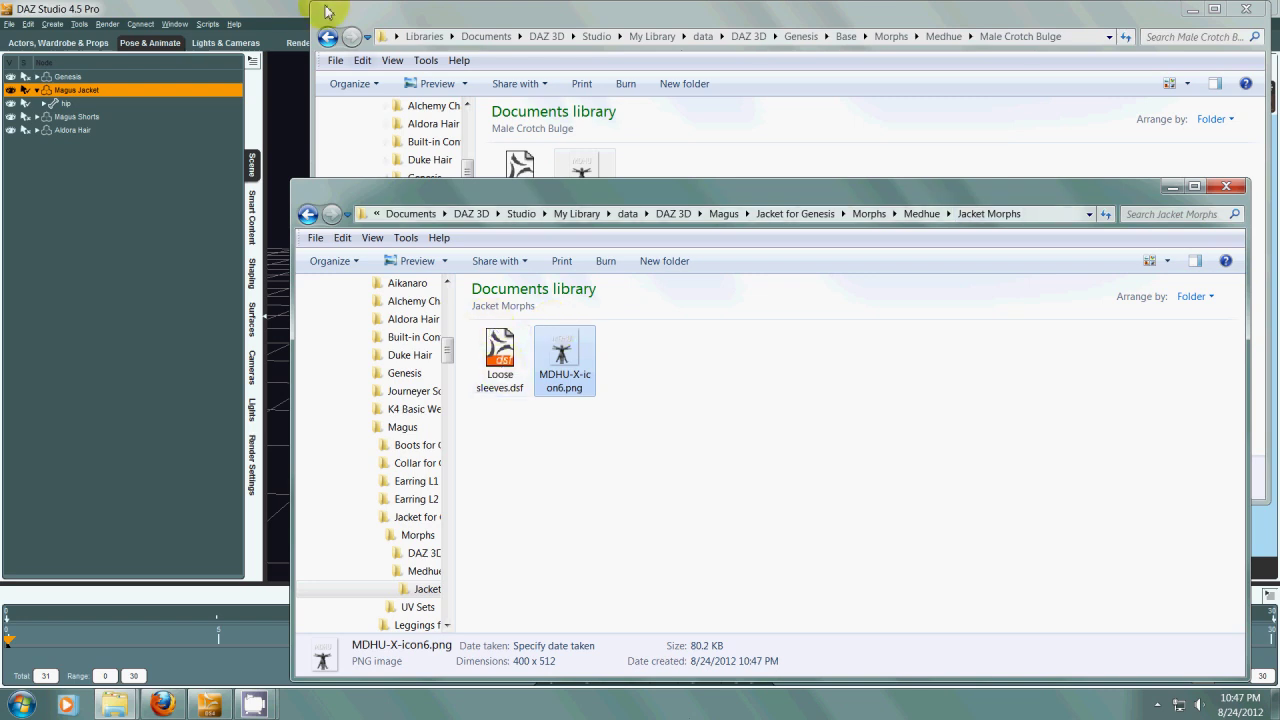
pyautogui.click(1040, 214)
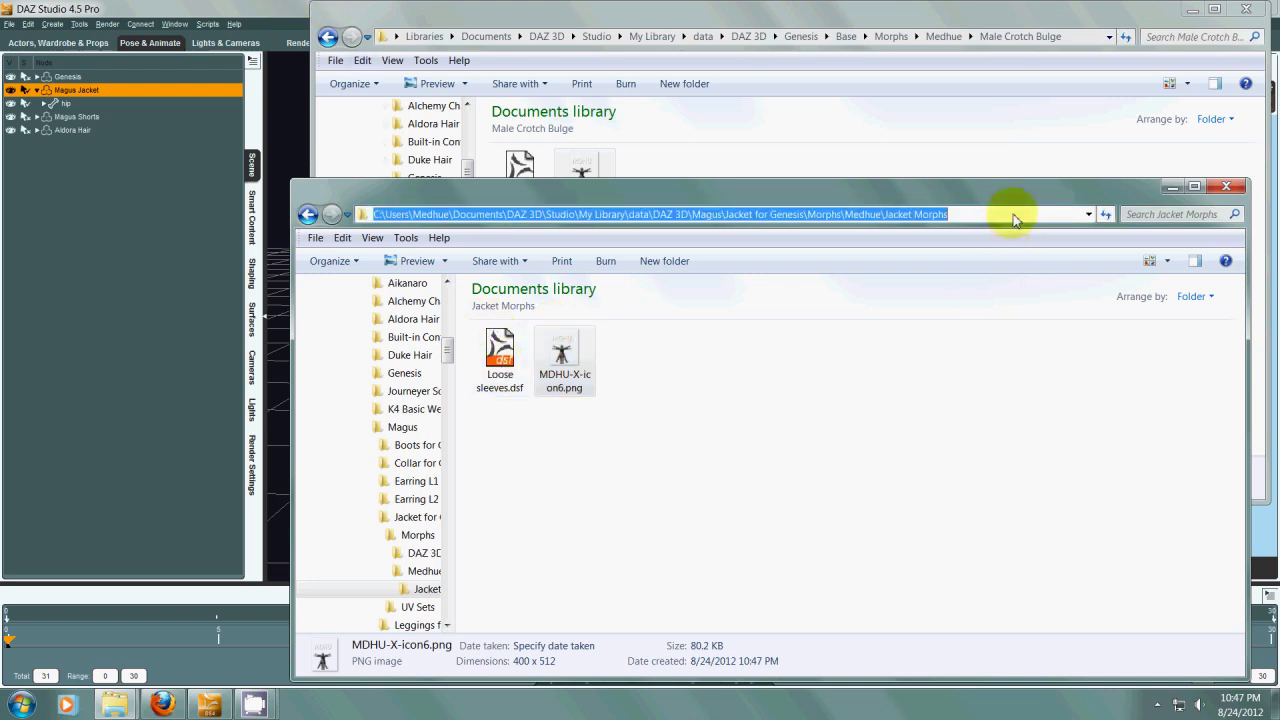
pyautogui.rightClick(1014, 214)
pyautogui.click(1034, 251)
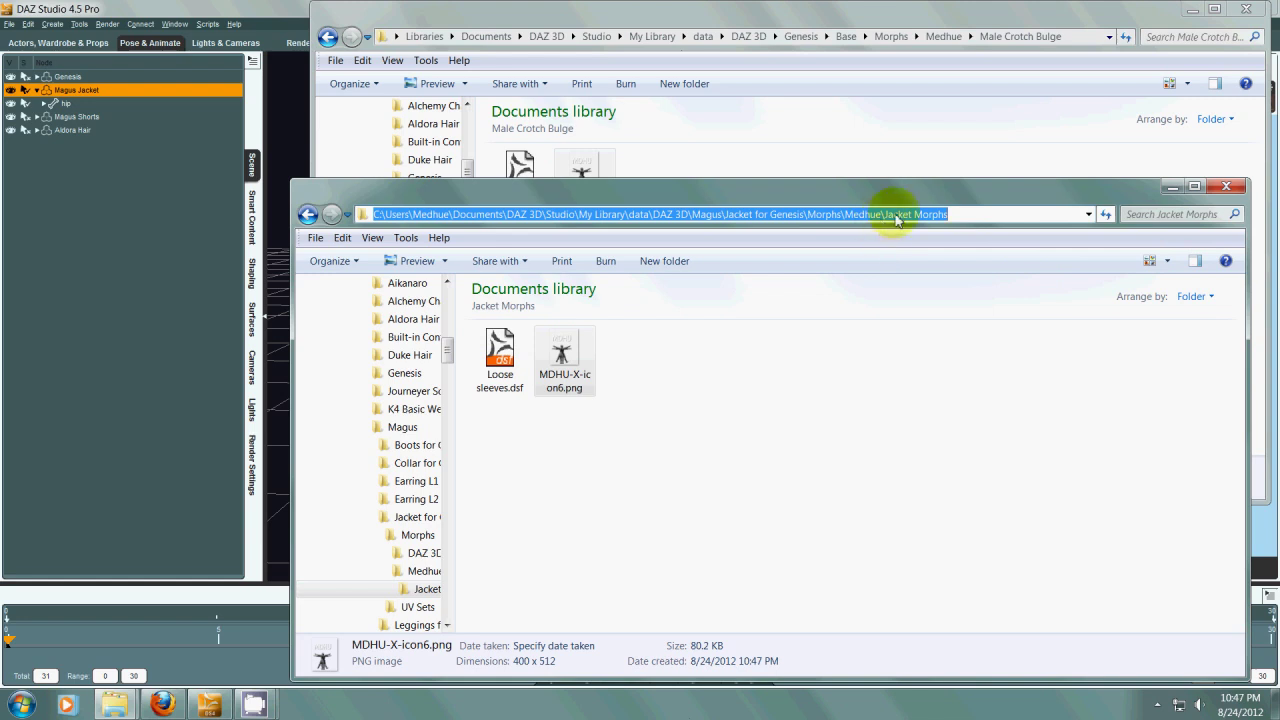
pyautogui.click(255, 8)
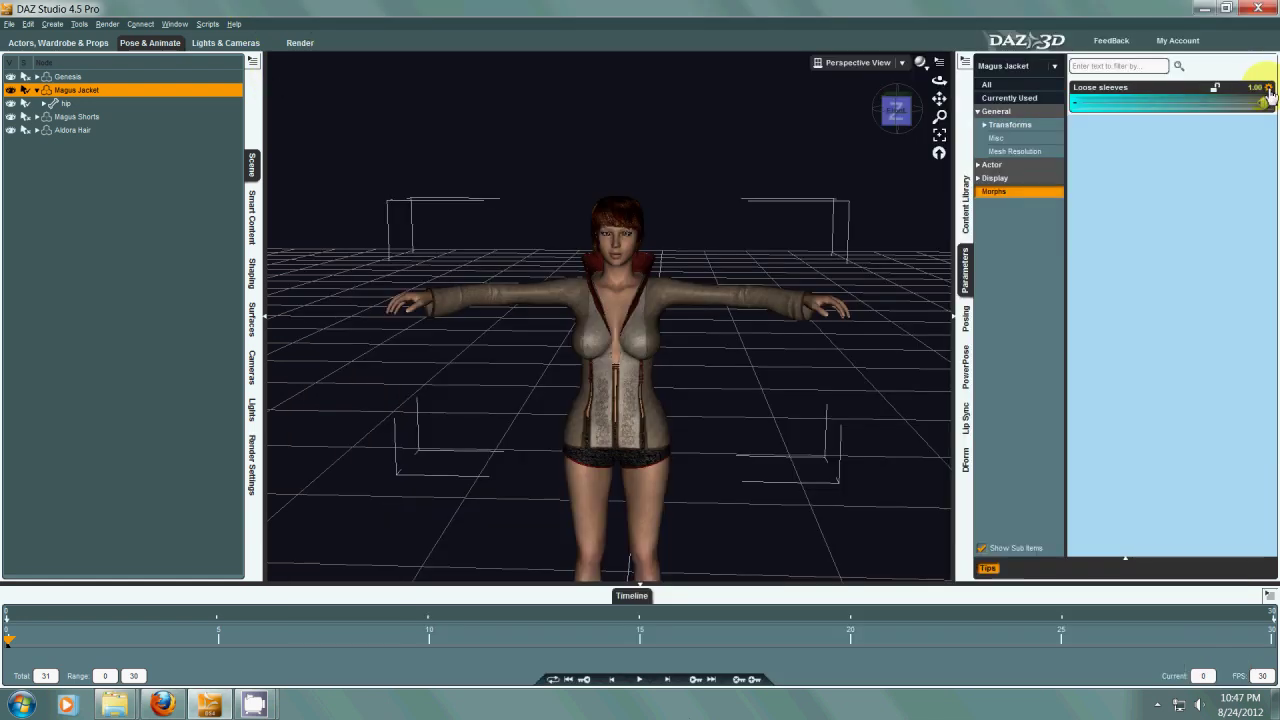
# - Open the Loose sleeves morph's Parameter Settings and browse for a Card image
pyautogui.click(1267, 87)
pyautogui.moveTo(1233, 130)
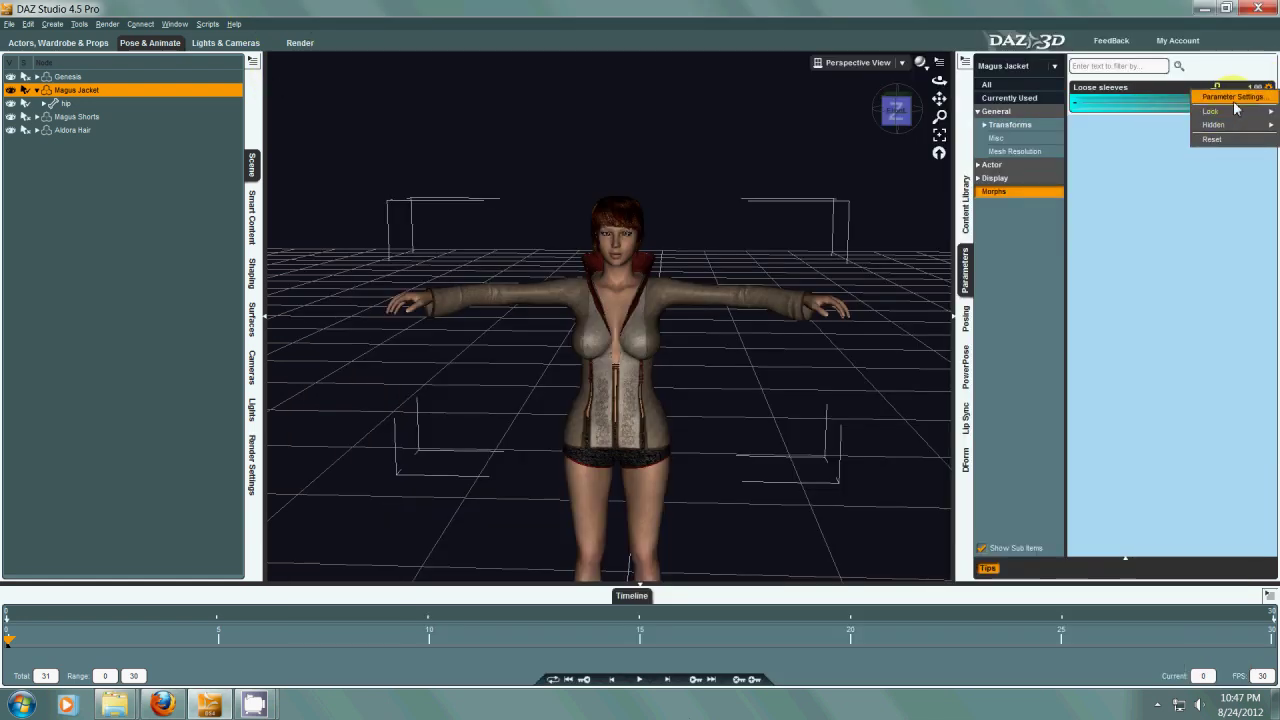
pyautogui.click(1232, 97)
pyautogui.moveTo(768, 131); pyautogui.dragTo(442, 91)
pyautogui.click(521, 243)
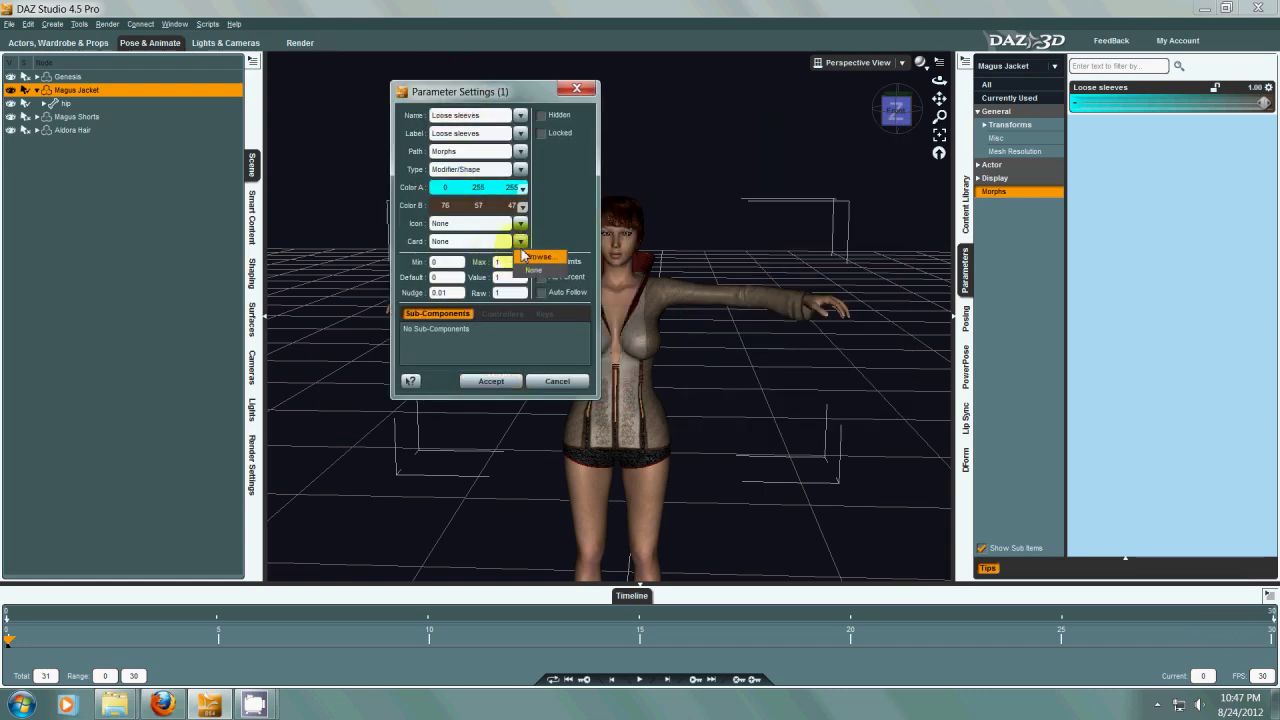
pyautogui.click(532, 257)
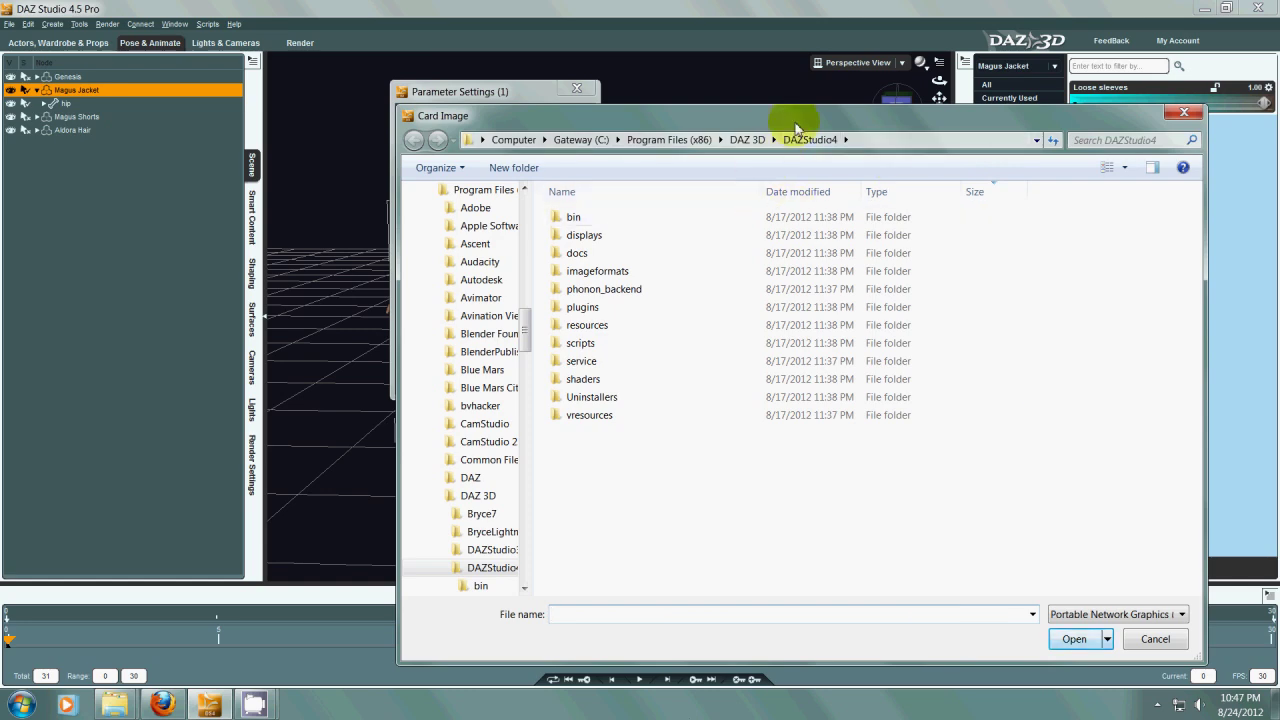
# - Go to the copied Jacket Morphs path, choose MDHU-X-icon6.png as the Card image and accept the settings
pyautogui.moveTo(757, 174); pyautogui.dragTo(967, 100)
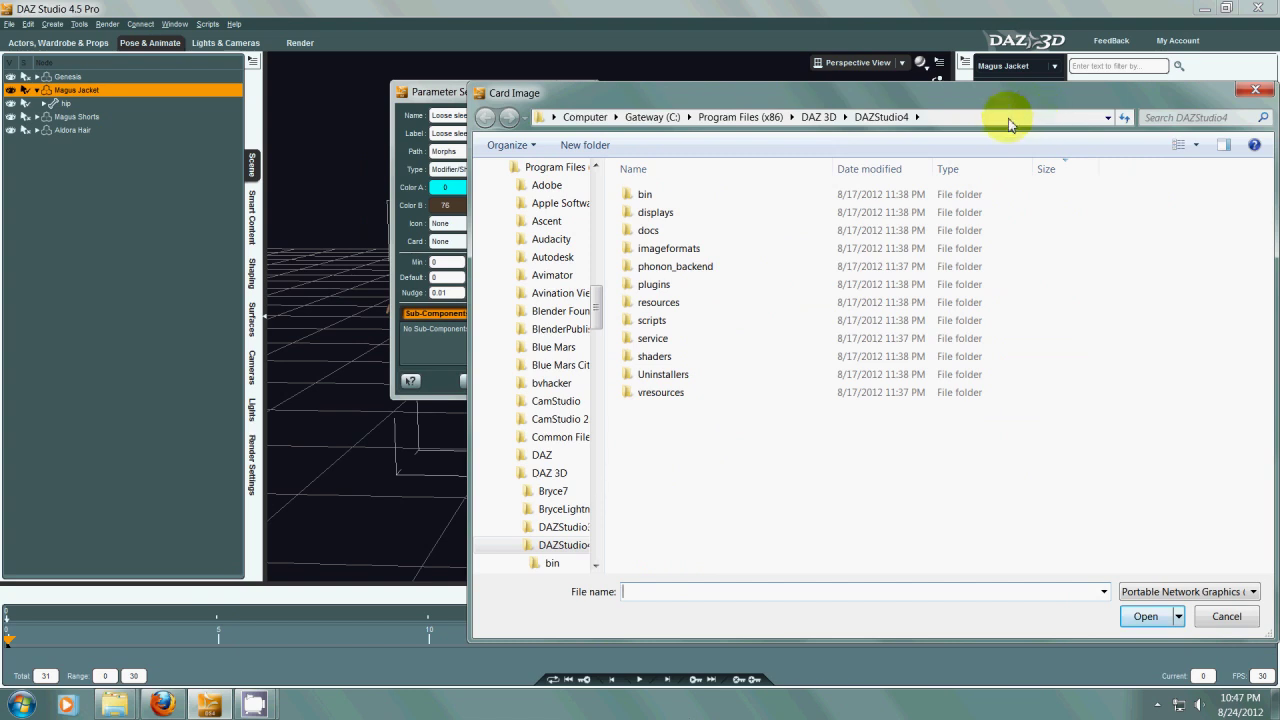
pyautogui.click(1010, 118)
pyautogui.rightClick(1006, 124)
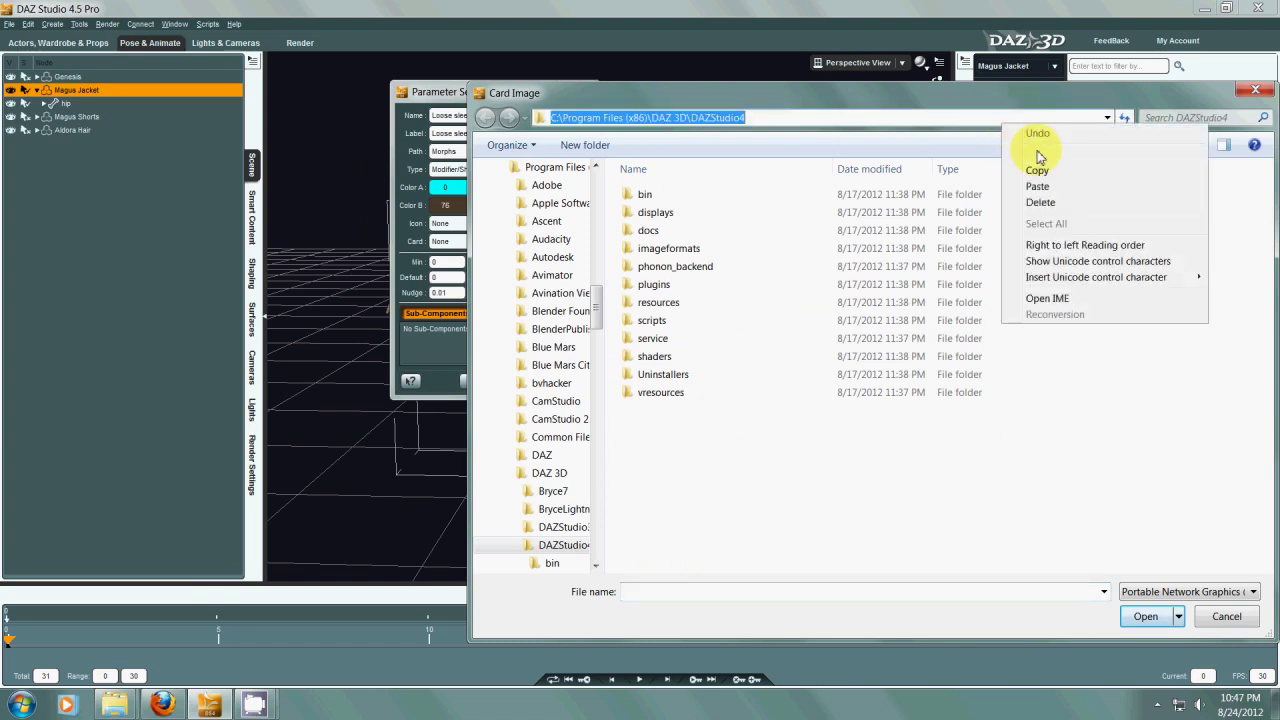
pyautogui.click(1037, 187)
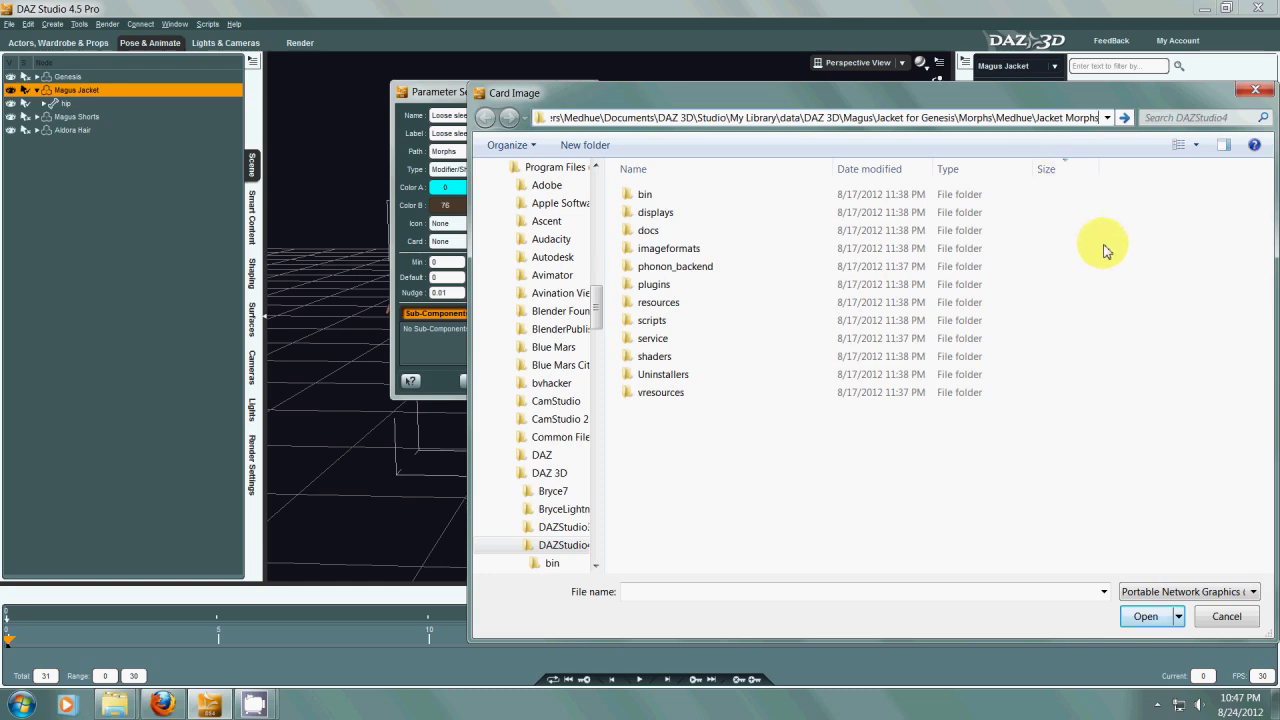
pyautogui.press('Return')
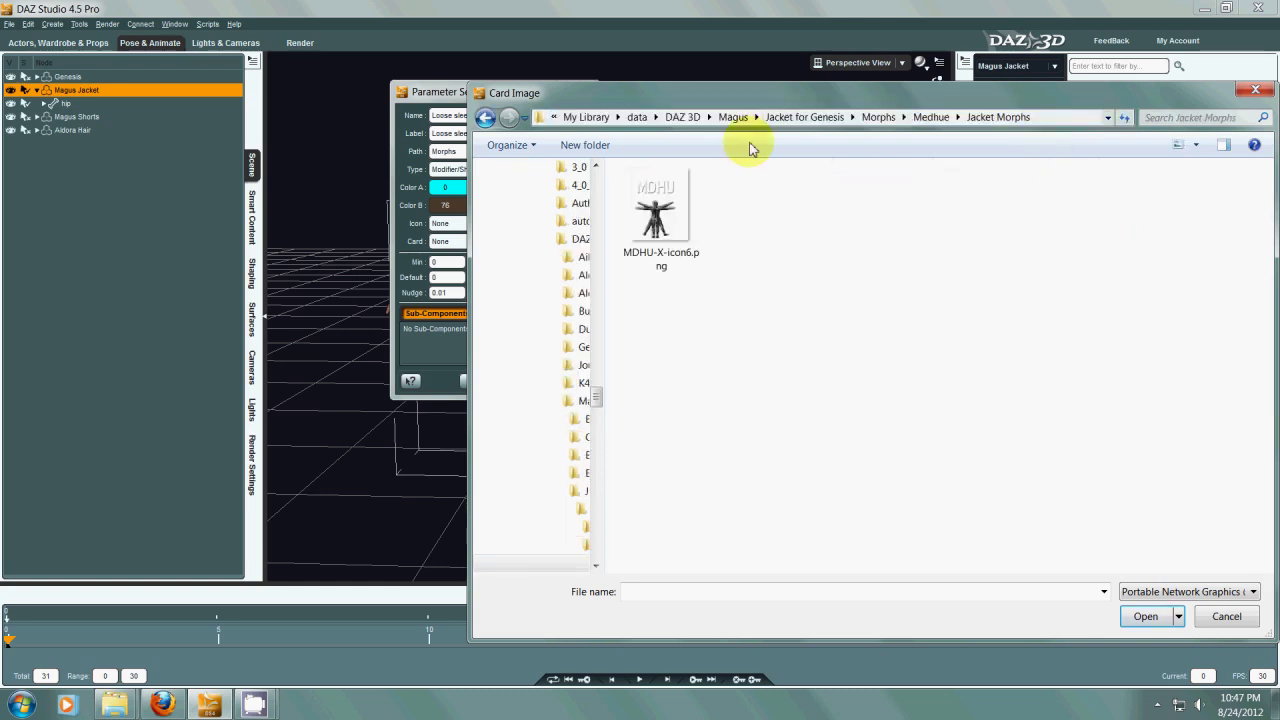
pyautogui.doubleClick(650, 218)
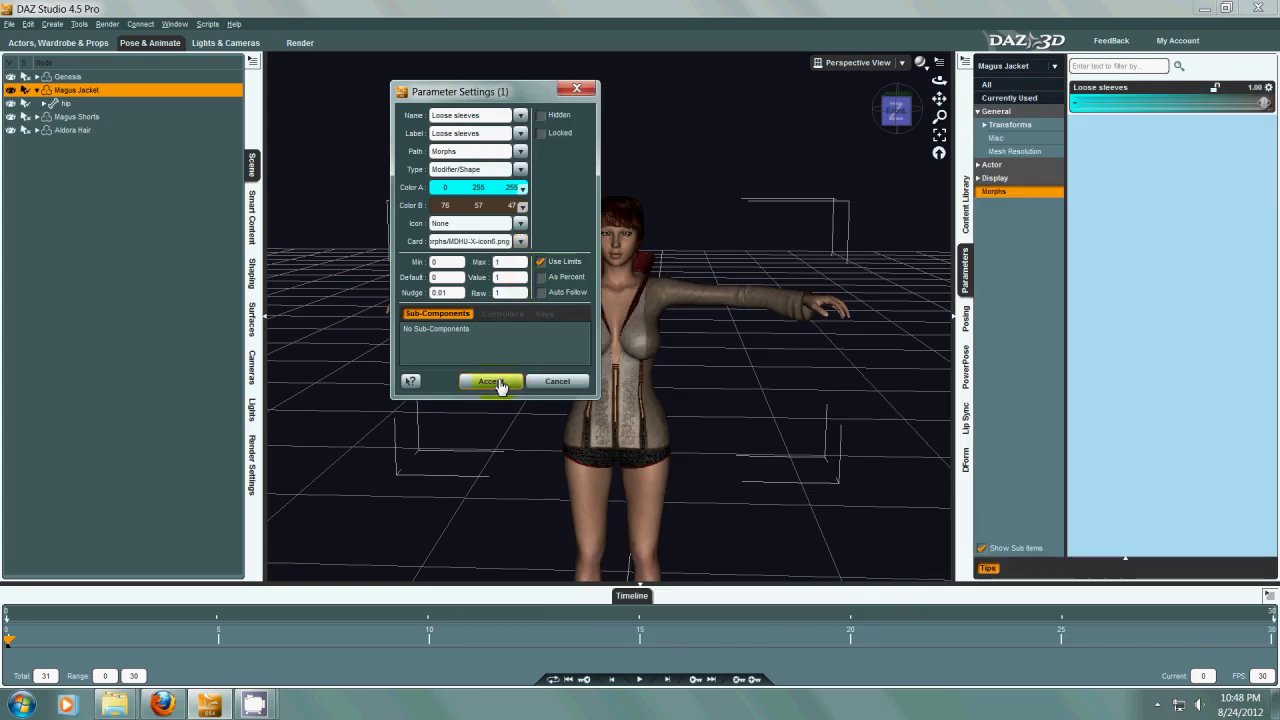
pyautogui.click(497, 382)
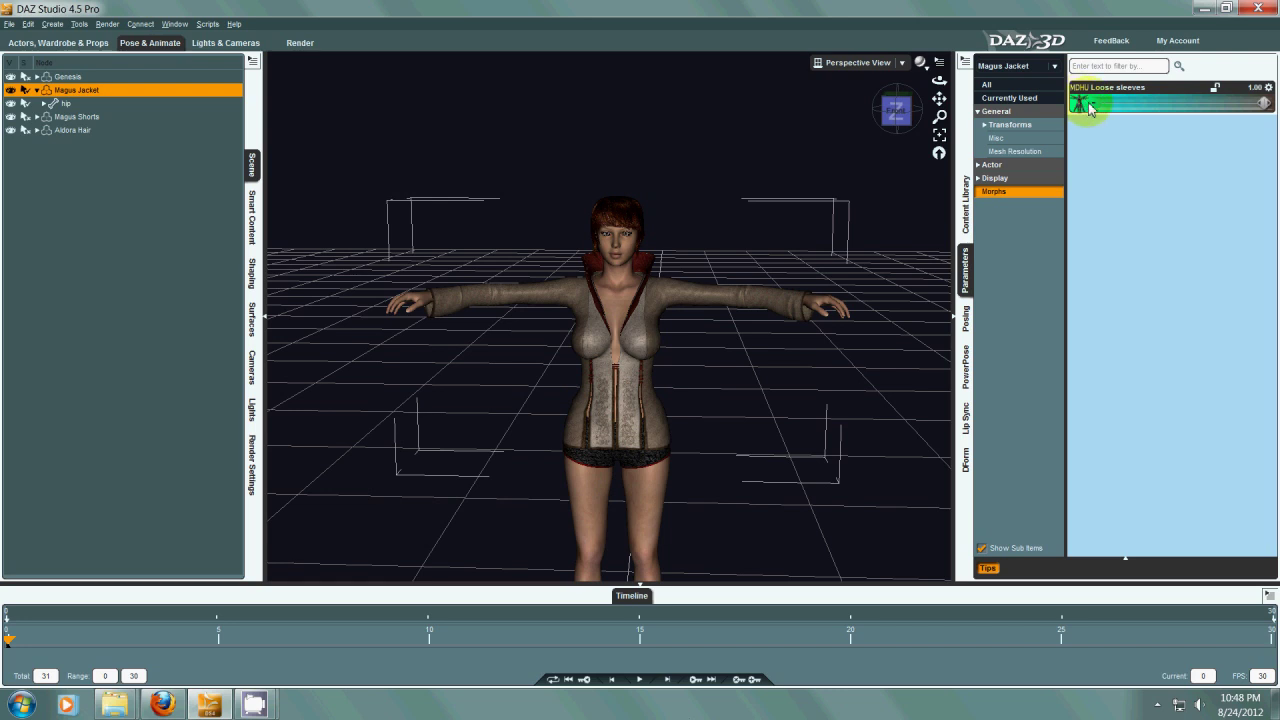
# - Display the Magus Jacket's Actor/Jacket group in Shaping and examine its existing morph sliders
pyautogui.moveTo(1257, 103); pyautogui.dragTo(1275, 127)
pyautogui.click(253, 266)
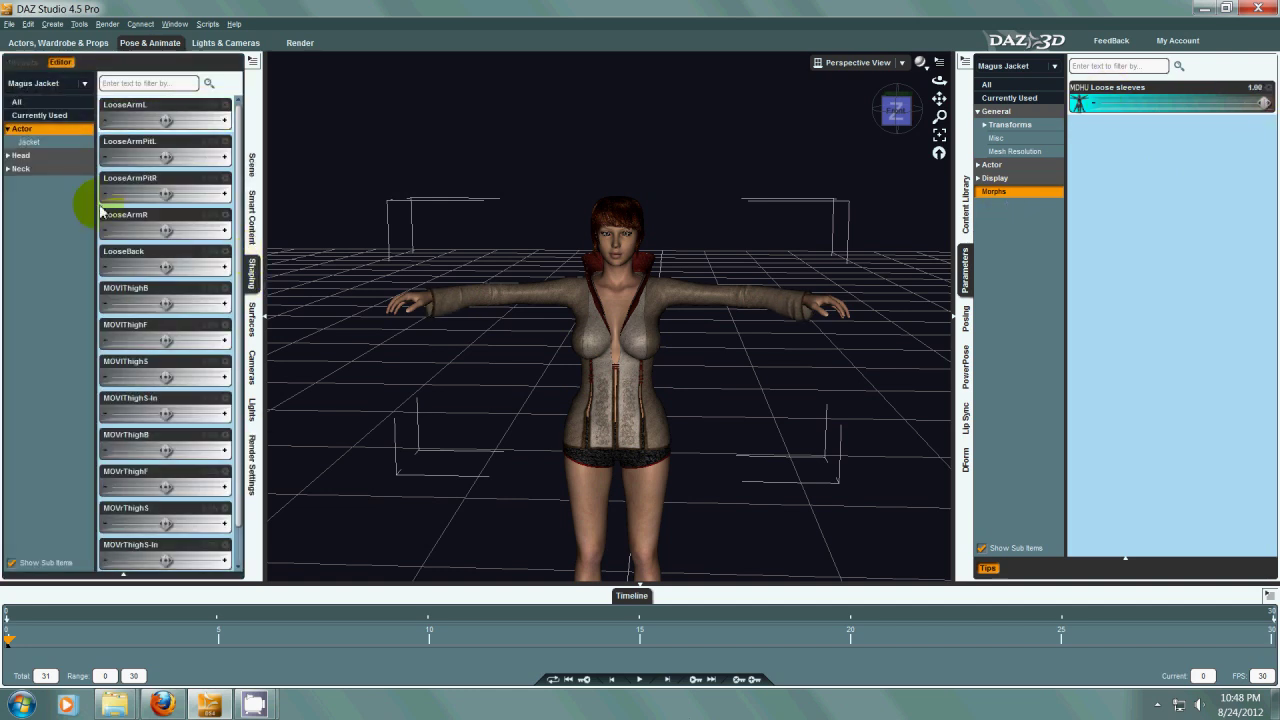
pyautogui.click(22, 144)
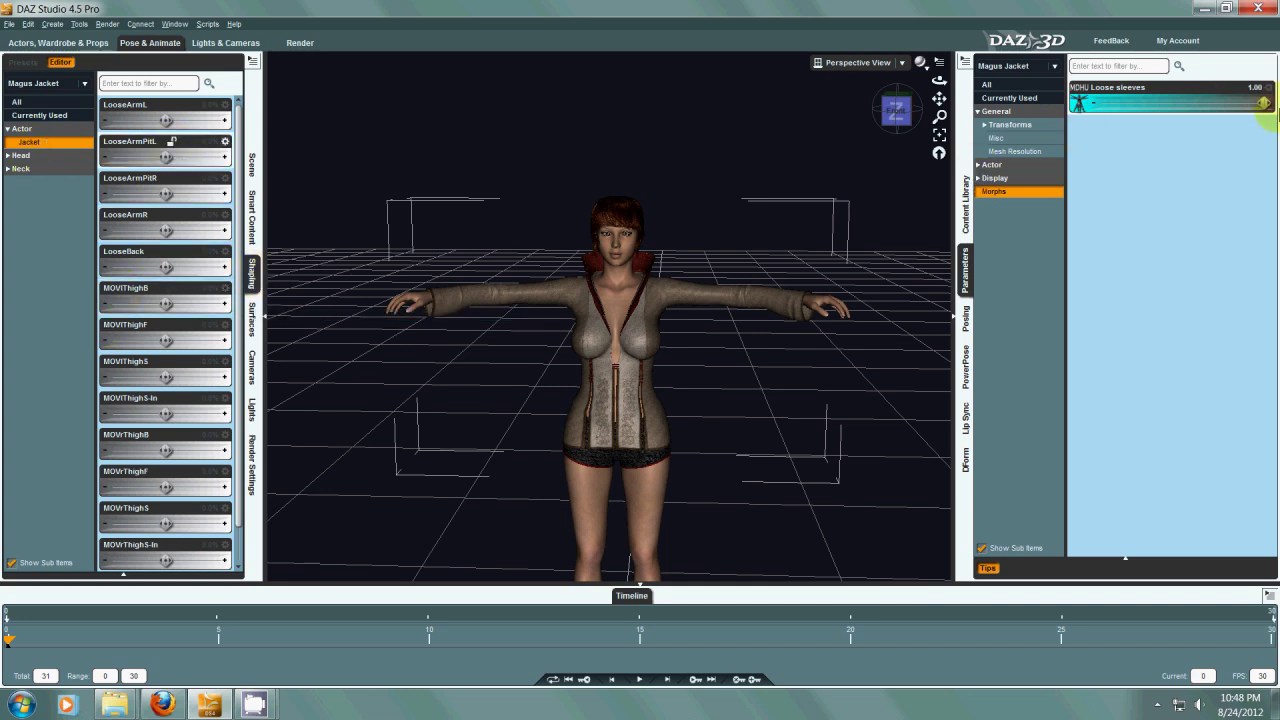
# - Set the Loose sleeves morph's parameter path to Actor/Jacket
pyautogui.click(1268, 88)
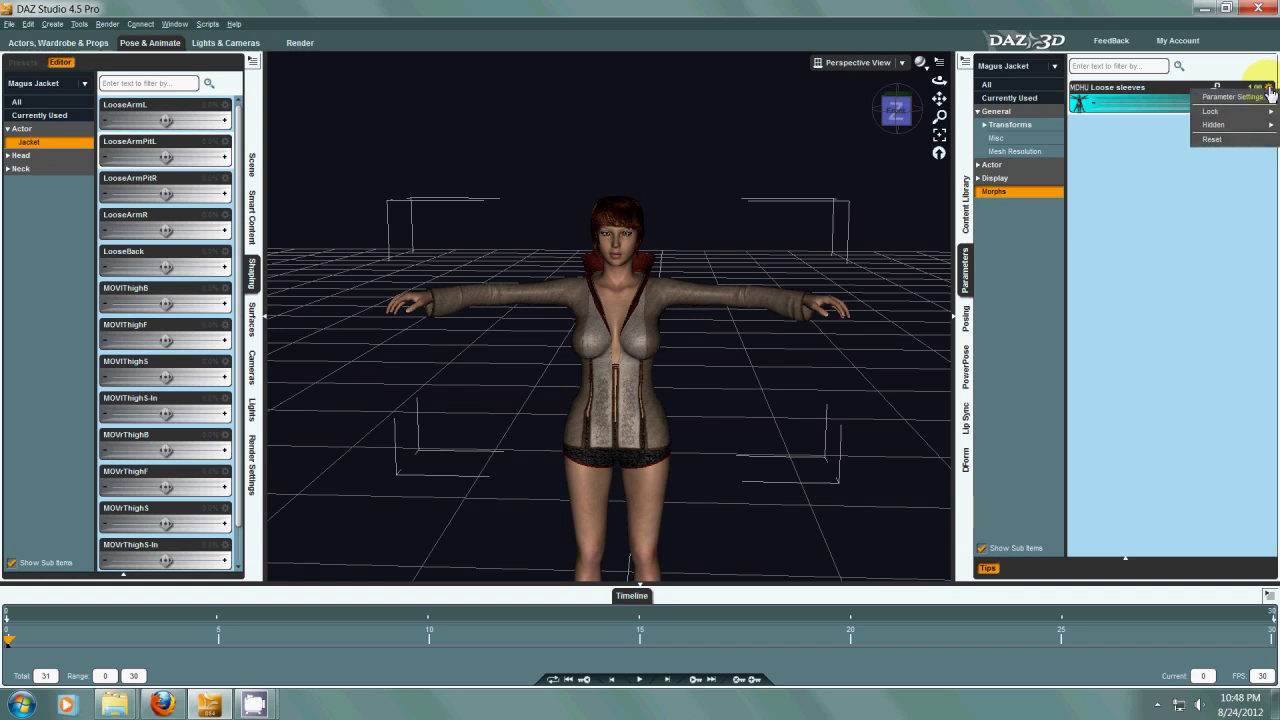
pyautogui.click(1225, 97)
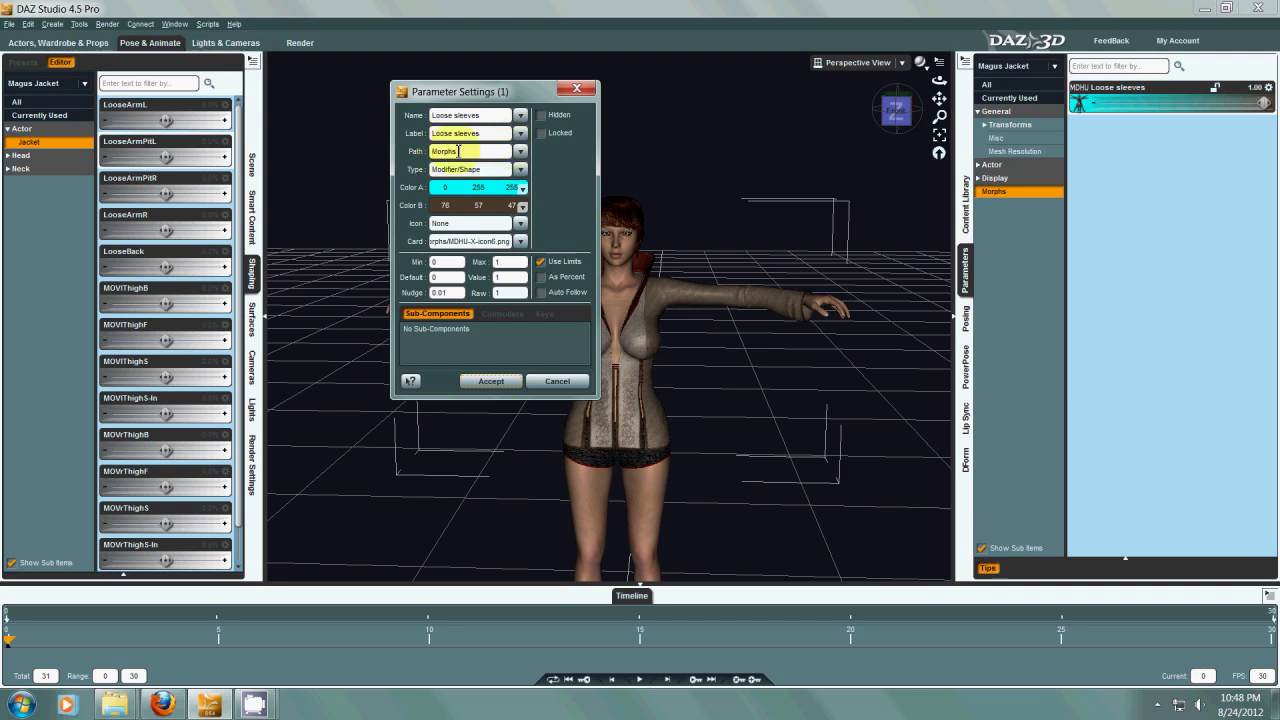
pyautogui.click(520, 152)
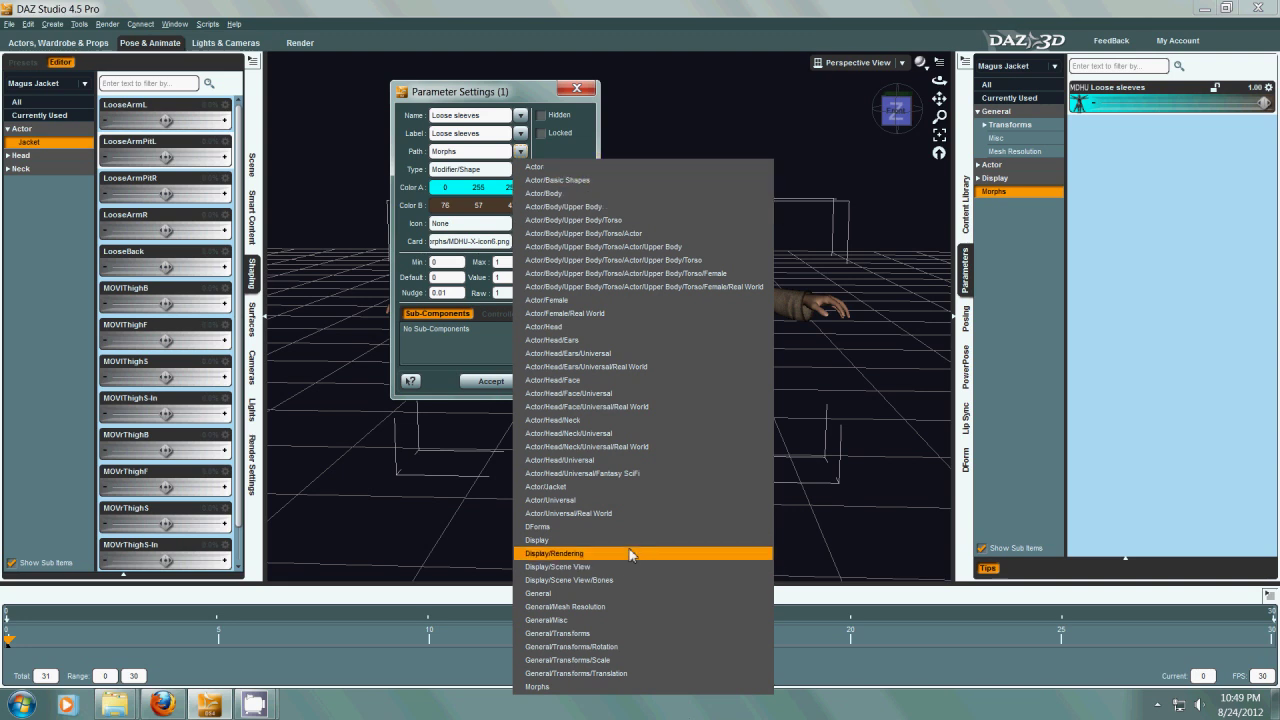
pyautogui.click(628, 487)
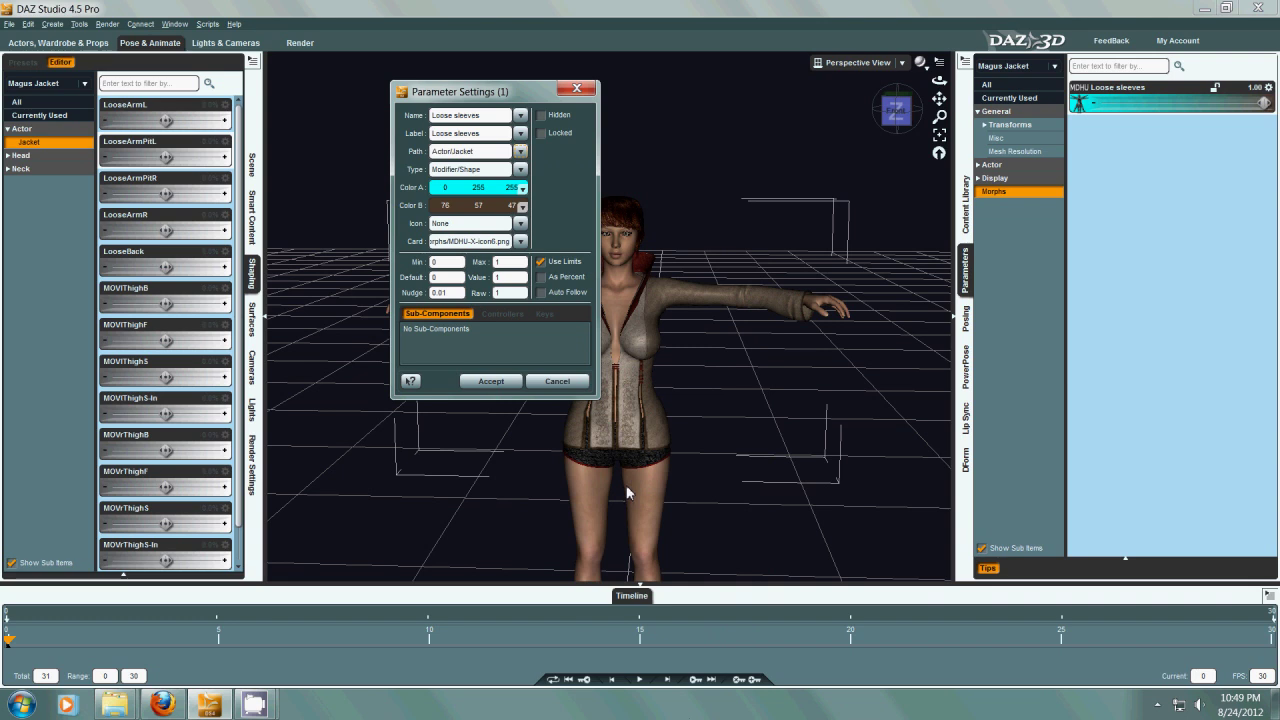
pyautogui.click(490, 381)
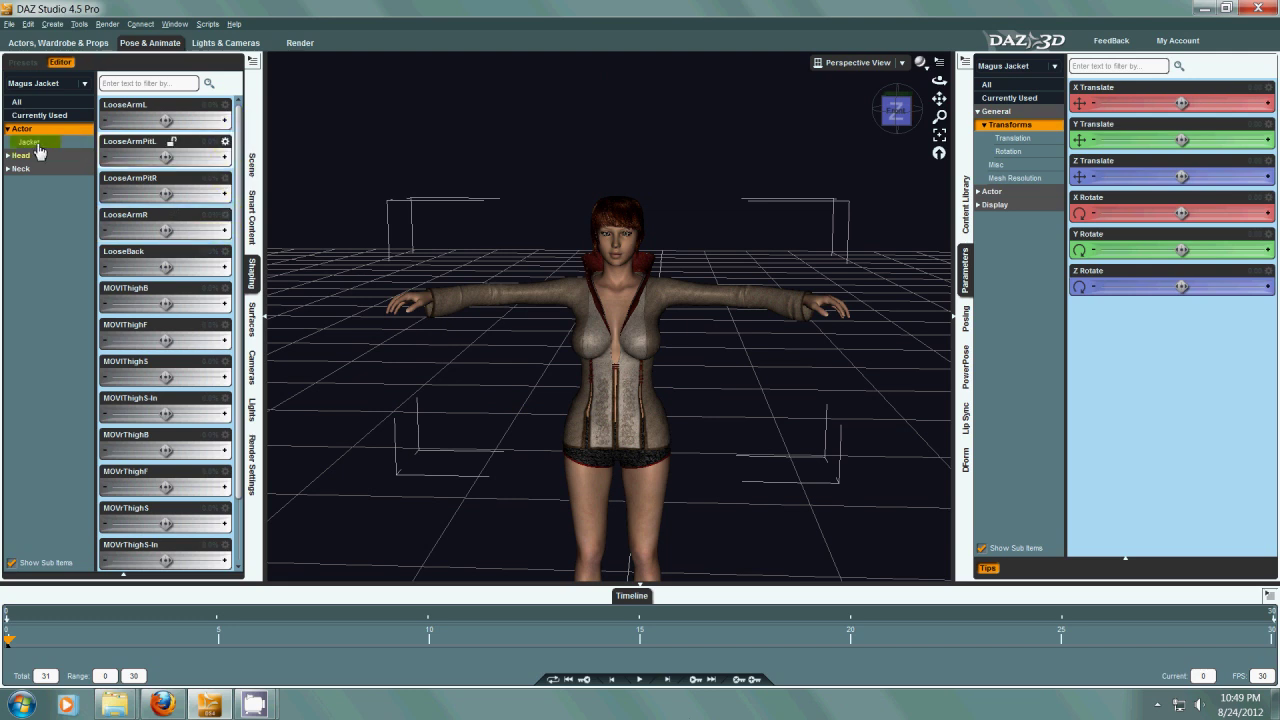
# - Check for the Loose sleeves slider in the Actor/Jacket group of both Shaping and Parameters
pyautogui.click(38, 150)
pyautogui.moveTo(229, 120); pyautogui.dragTo(231, 242)
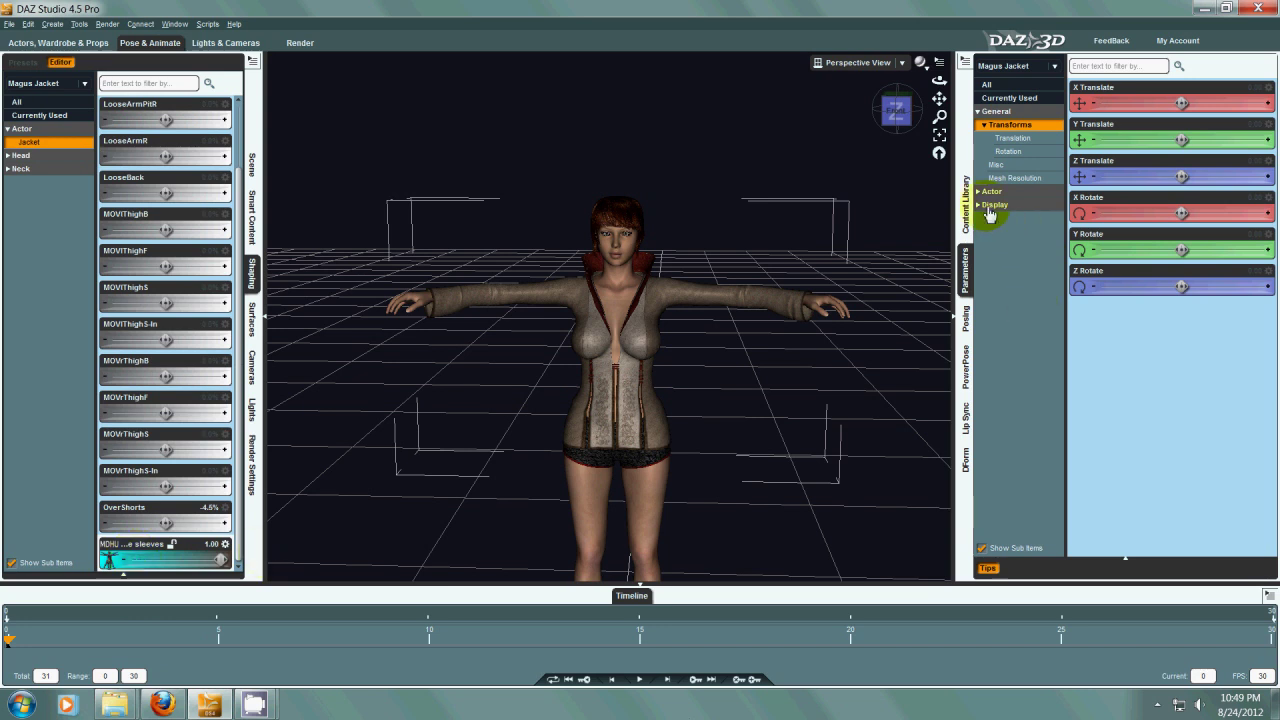
pyautogui.click(983, 192)
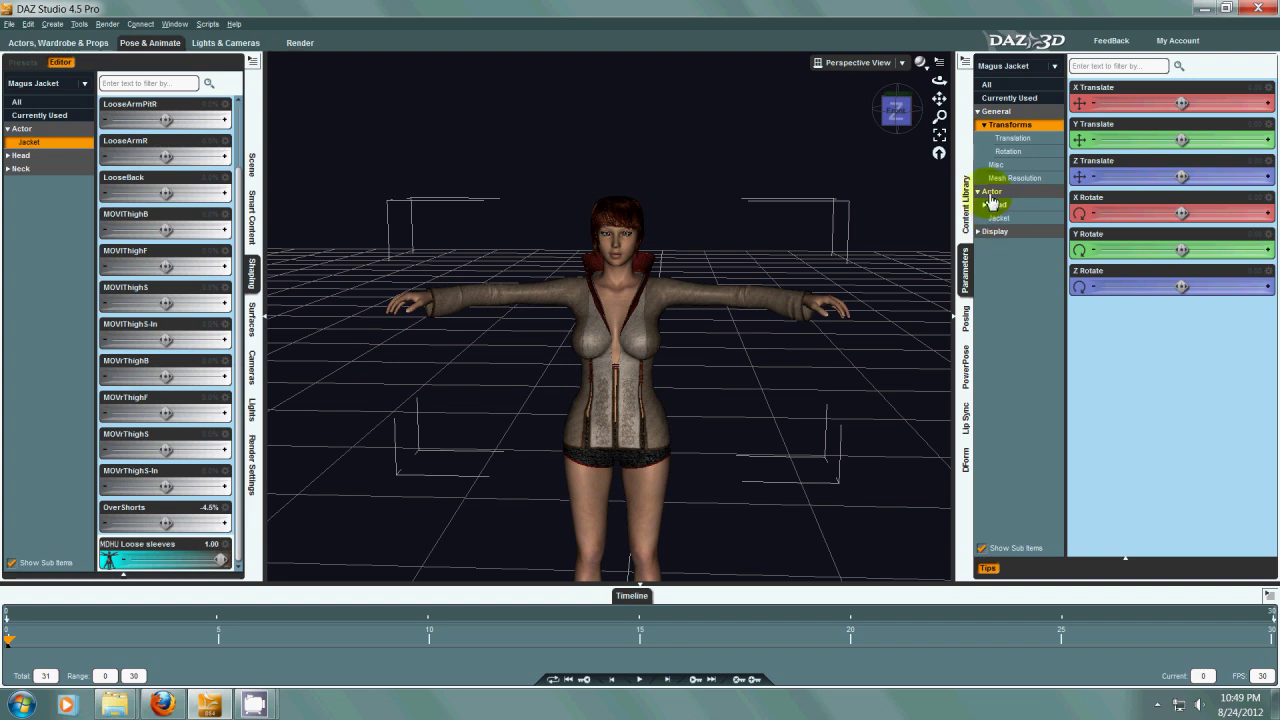
pyautogui.click(1002, 218)
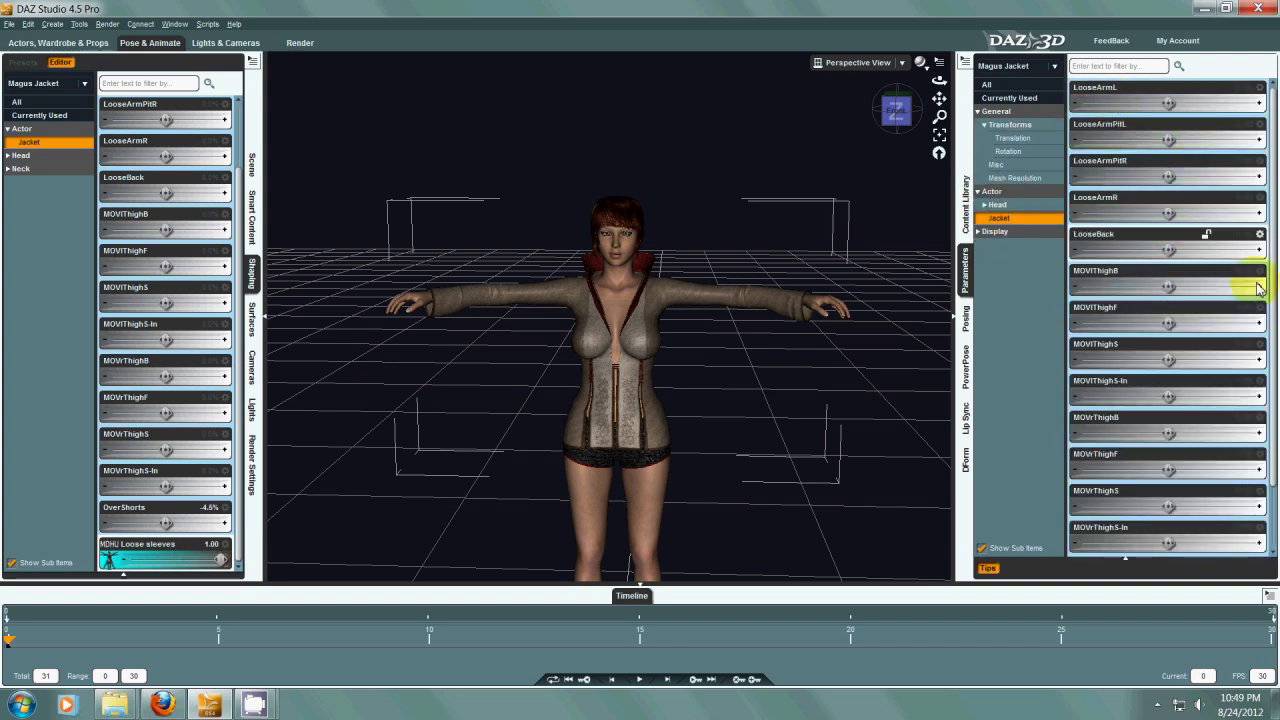
pyautogui.scroll(-2, 1275, 222)
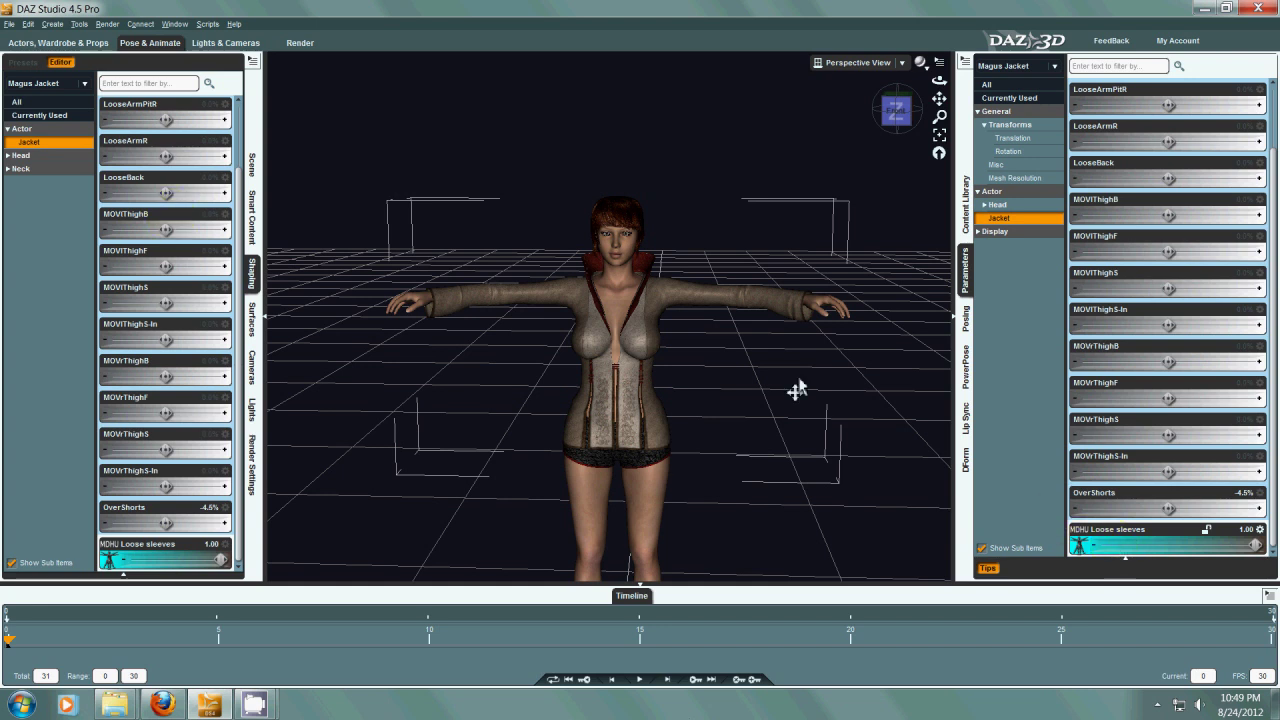
# - Start saving the Magus Jacket's morphs as a Morph Asset with the product name "Jacket Morphs"
pyautogui.click(253, 163)
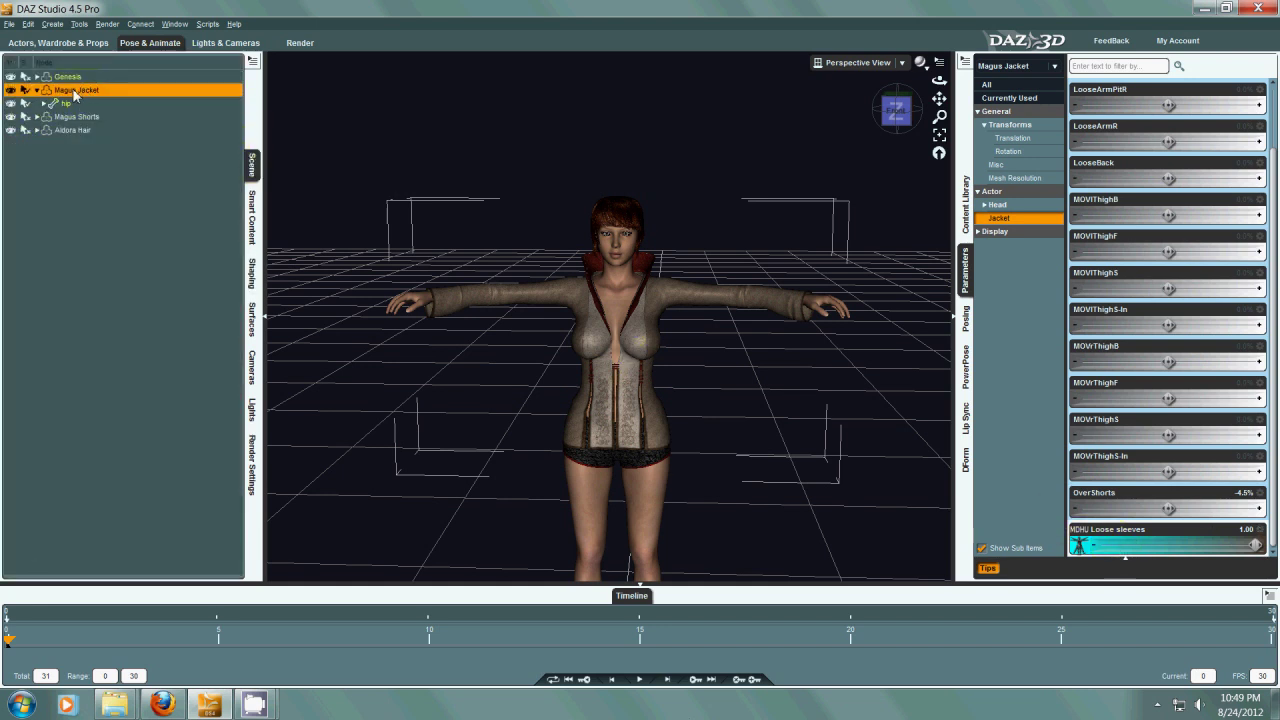
pyautogui.click(10, 25)
pyautogui.moveTo(42, 105)
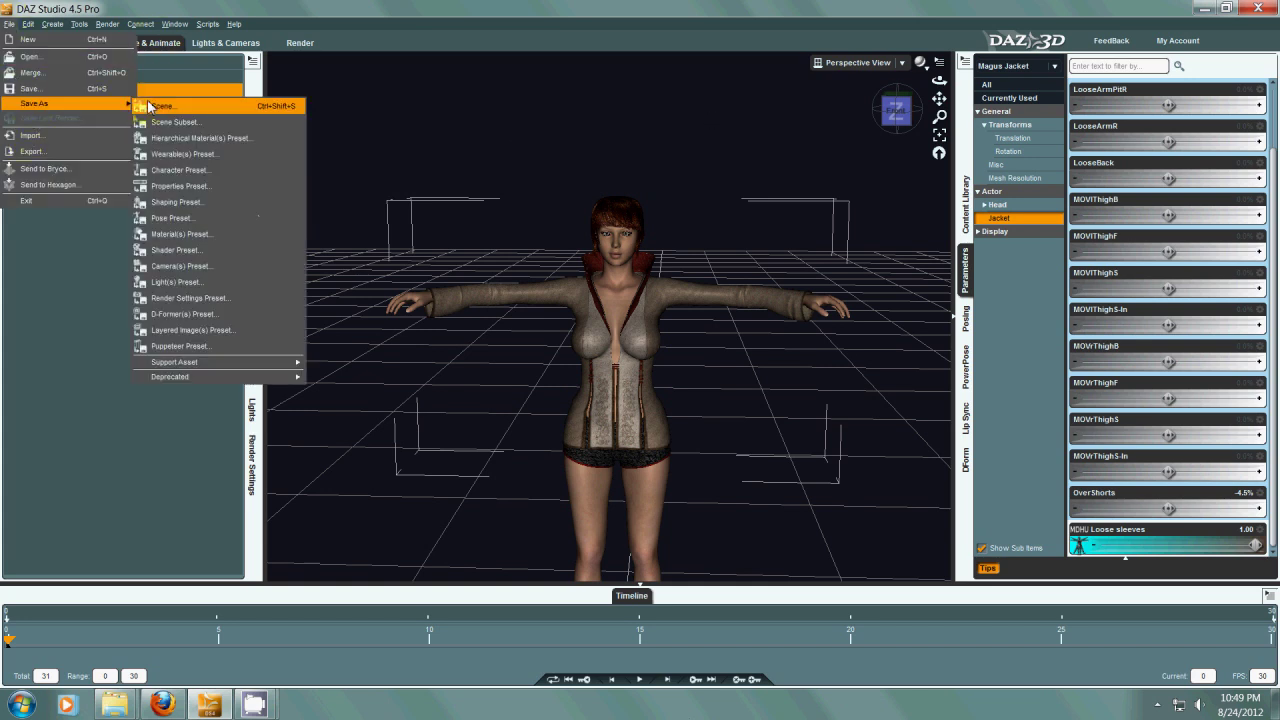
pyautogui.moveTo(293, 380)
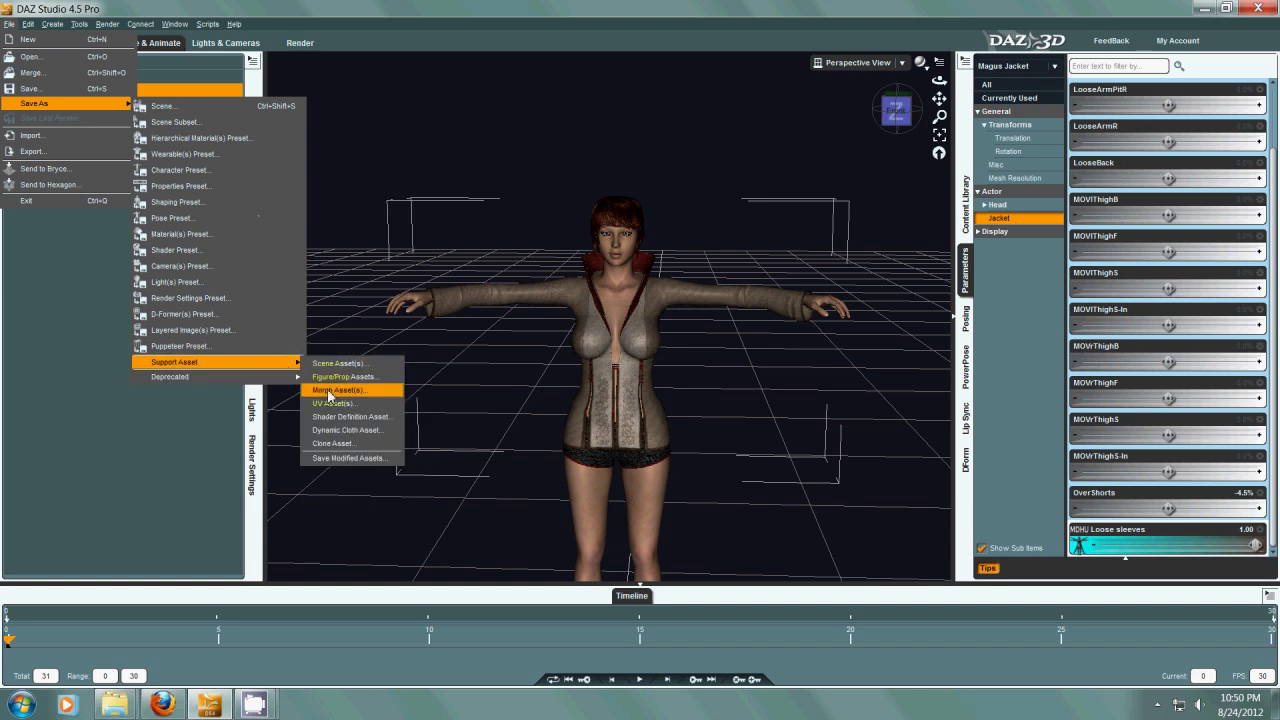
pyautogui.click(329, 390)
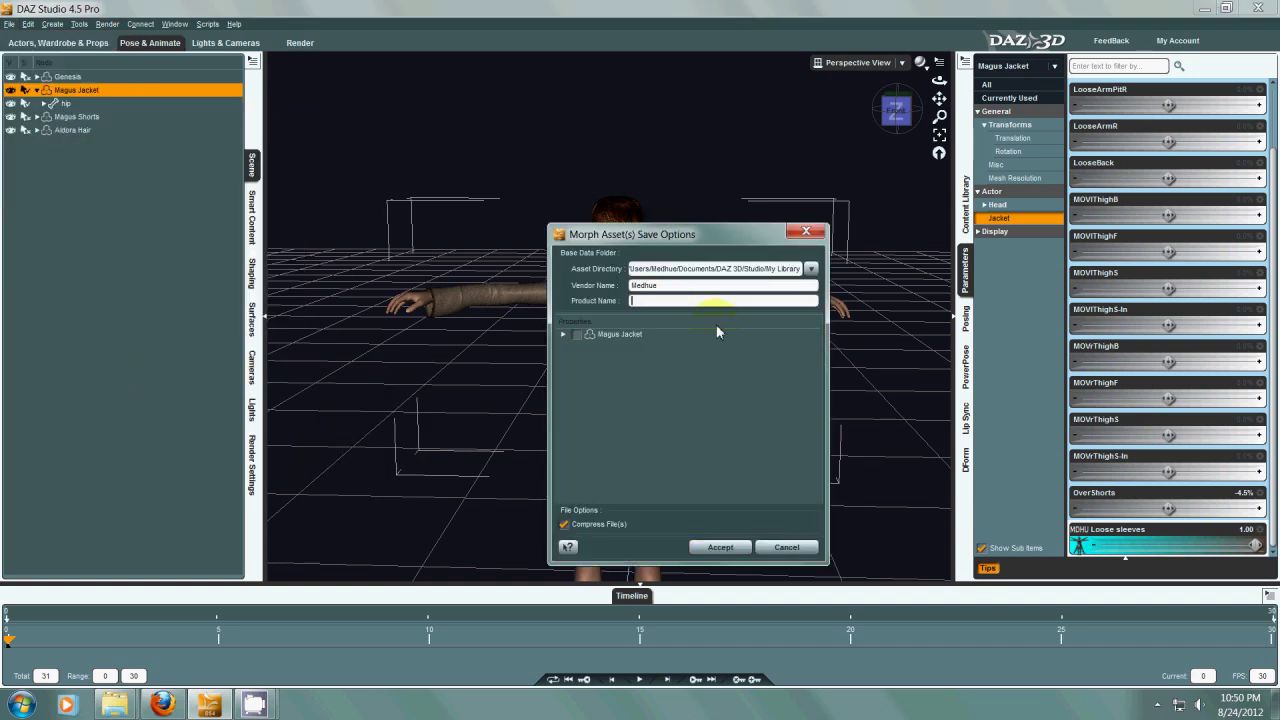
pyautogui.write('Jacket Morphs')
# - Switch to Windows Explorer to compare the product name with the existing Jacket Morphs folder, and return to DAZ Studio
pyautogui.click(115, 705)
pyautogui.click(333, 665)
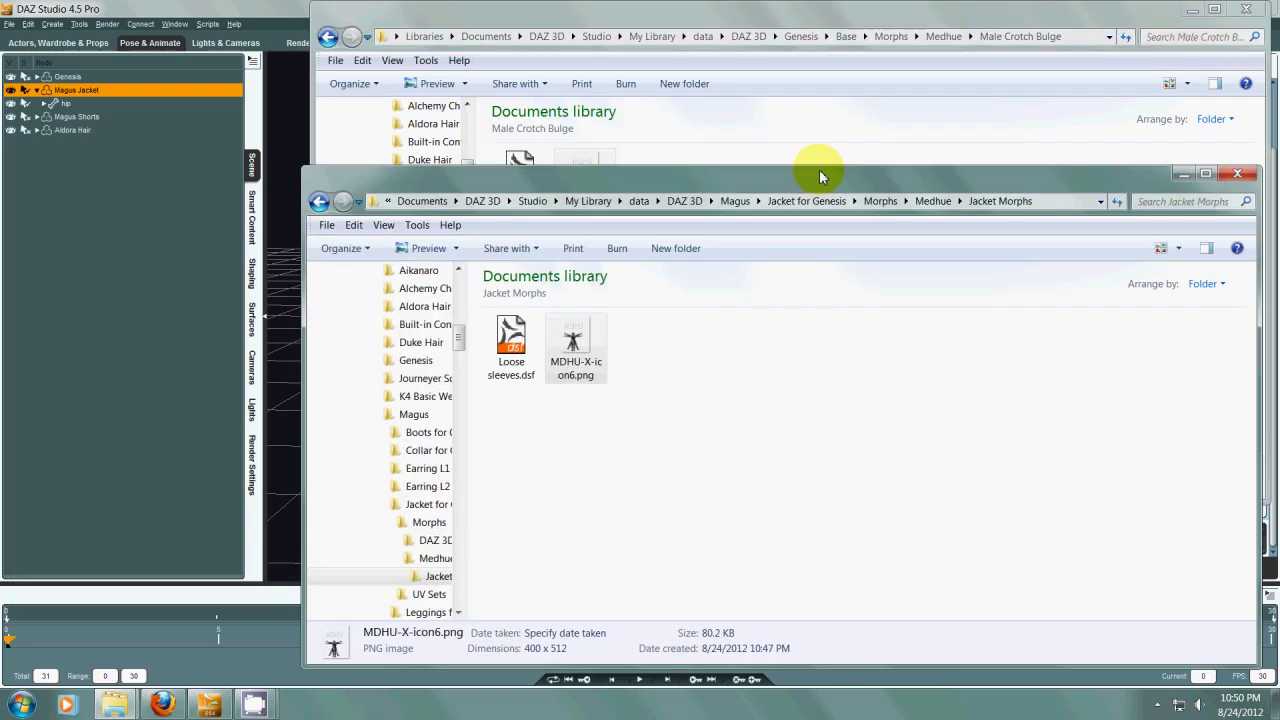
pyautogui.moveTo(819, 169); pyautogui.dragTo(775, 88)
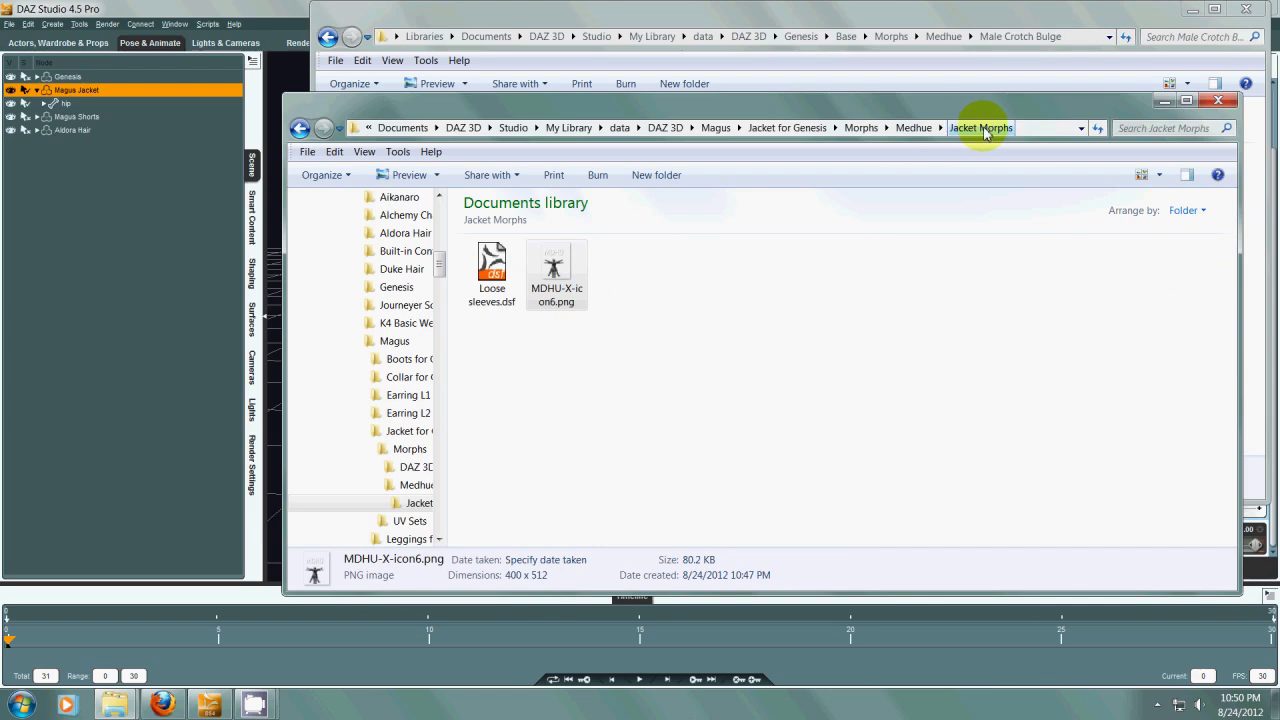
pyautogui.click(163, 391)
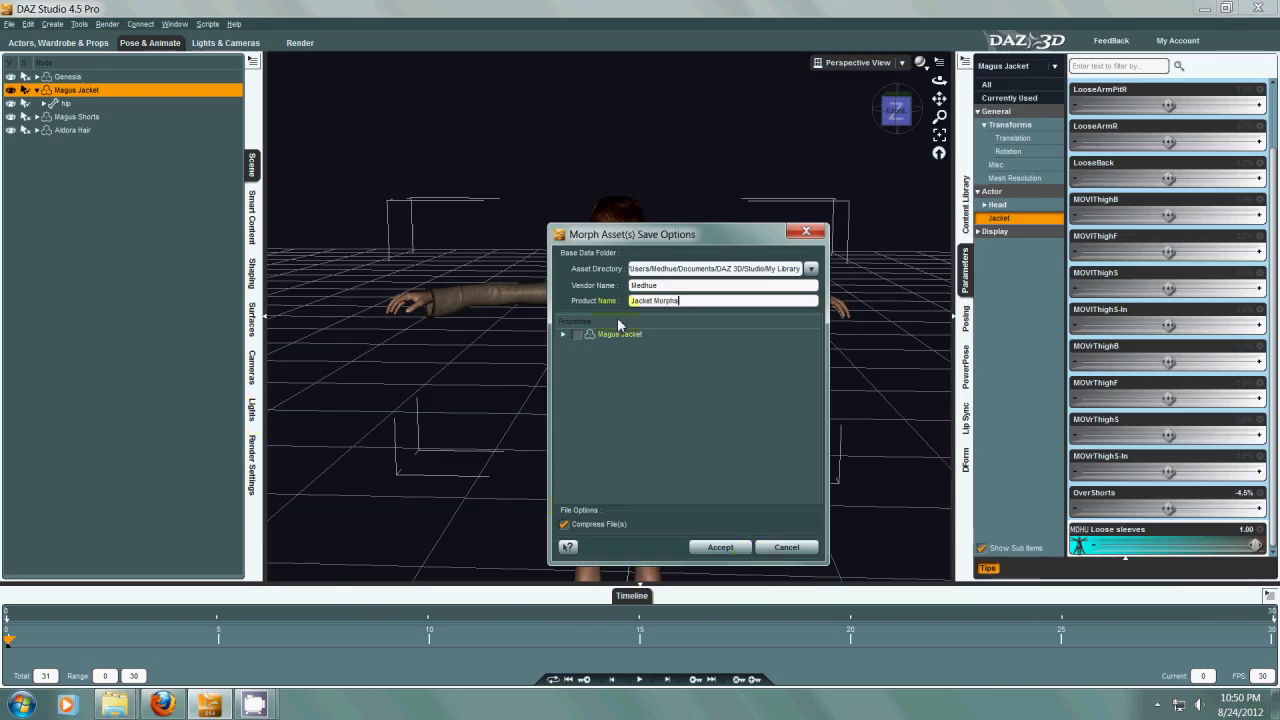
# - Include only Loose sleeves from the Actor/Jacket group and save the Morph Asset
pyautogui.click(562, 335)
pyautogui.click(576, 345)
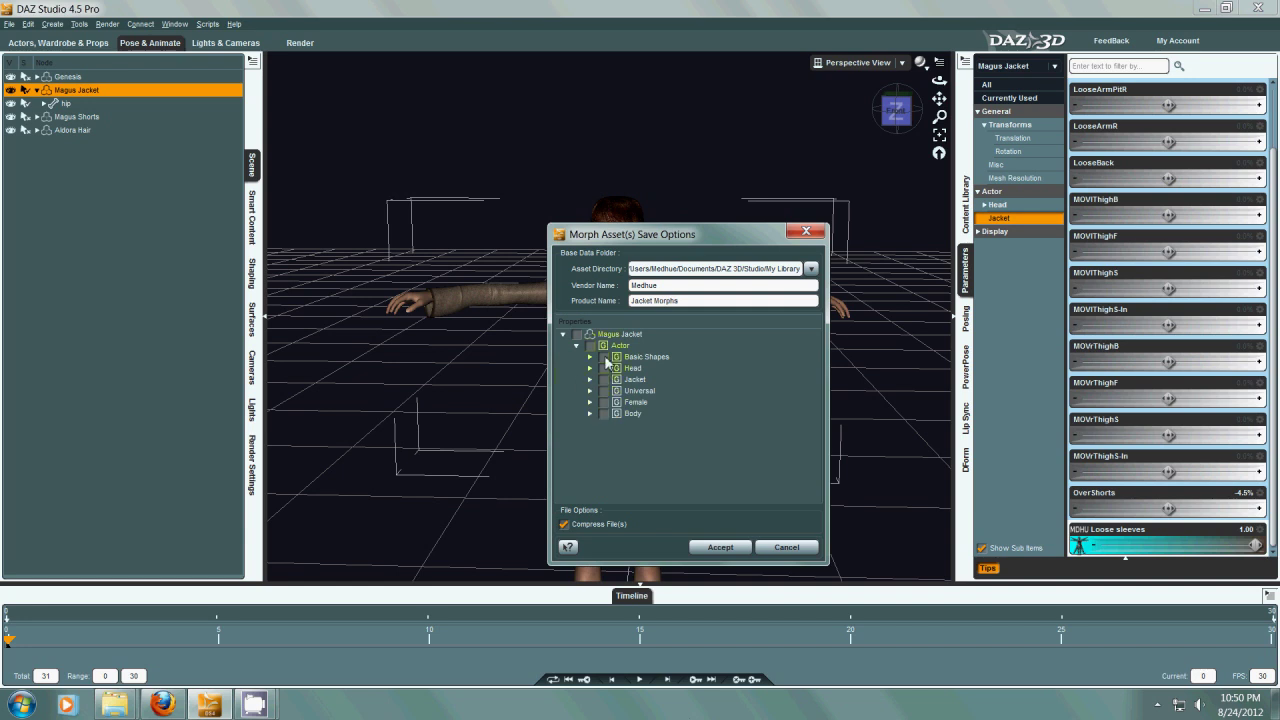
pyautogui.click(590, 380)
pyautogui.scroll(-3, 630, 443)
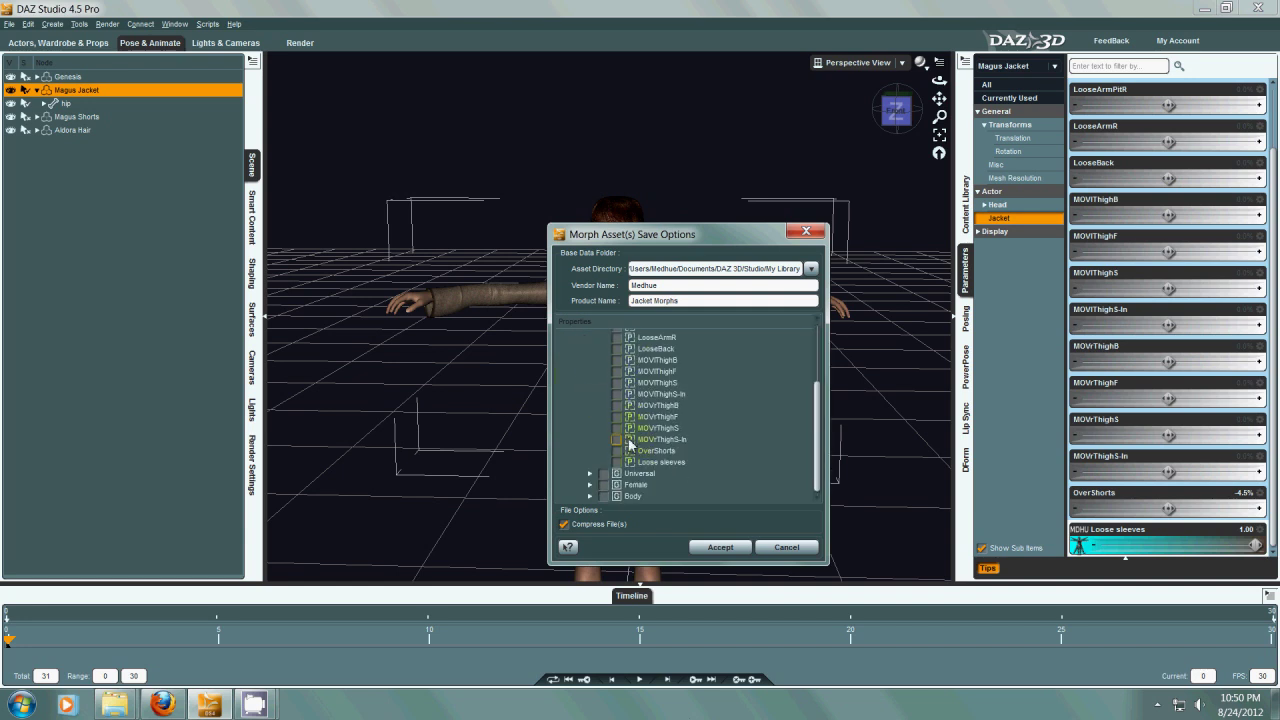
pyautogui.click(616, 462)
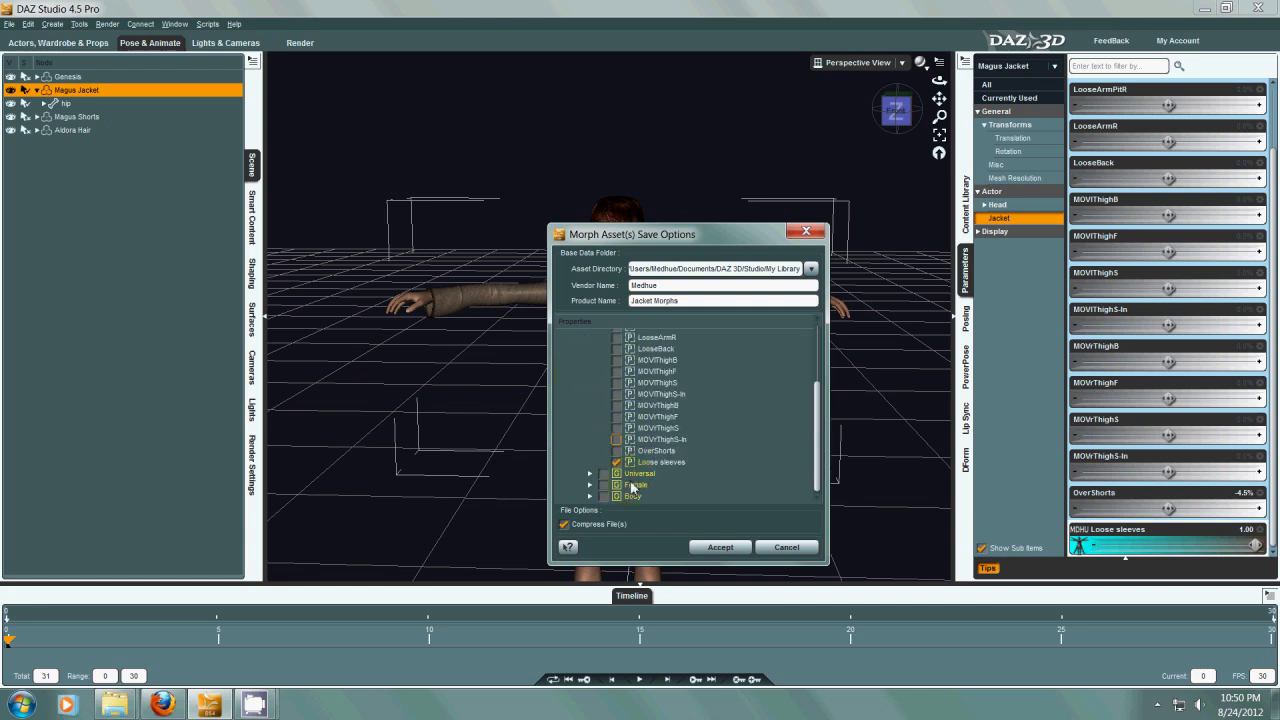
pyautogui.click(721, 548)
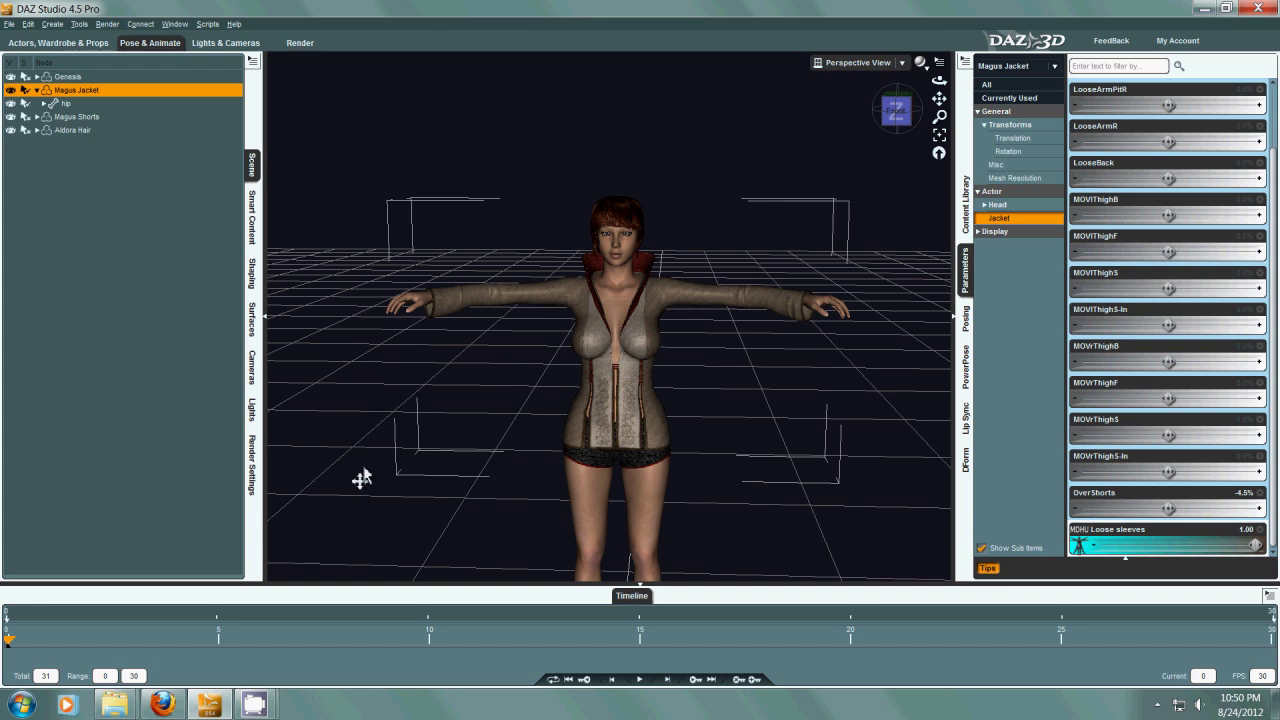
pyautogui.click(338, 632)
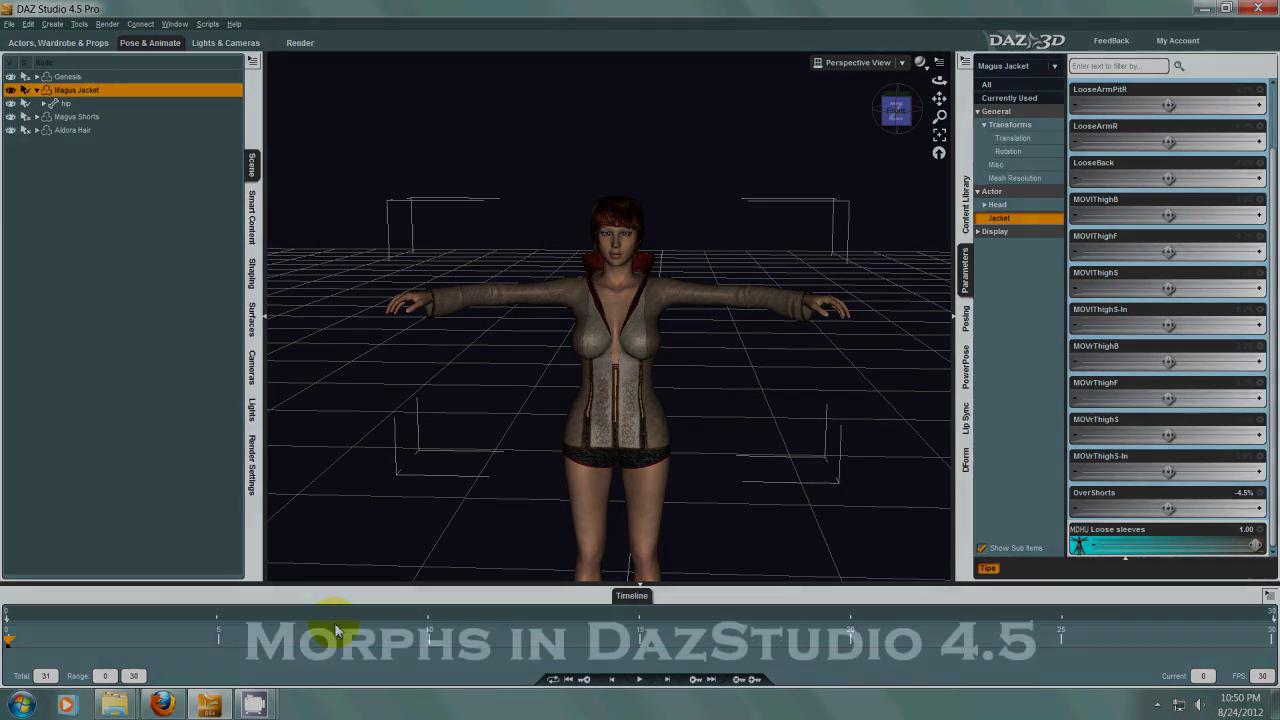